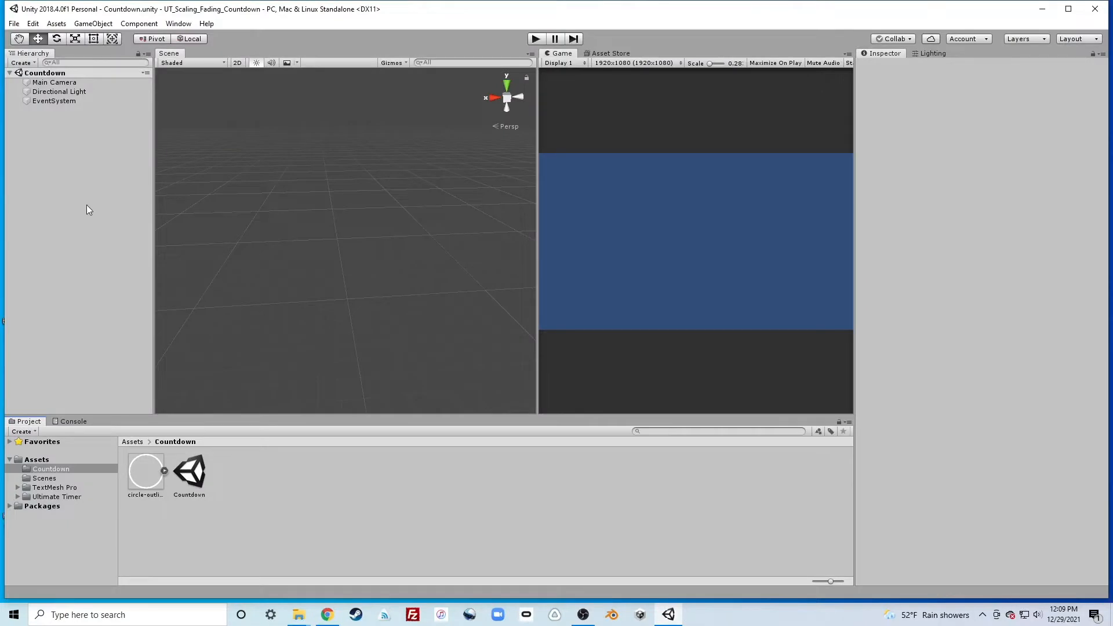
Add a UI Canvas to the scene and create a UI Image as its child
right_click(75, 141)
mouse_move(123, 317)
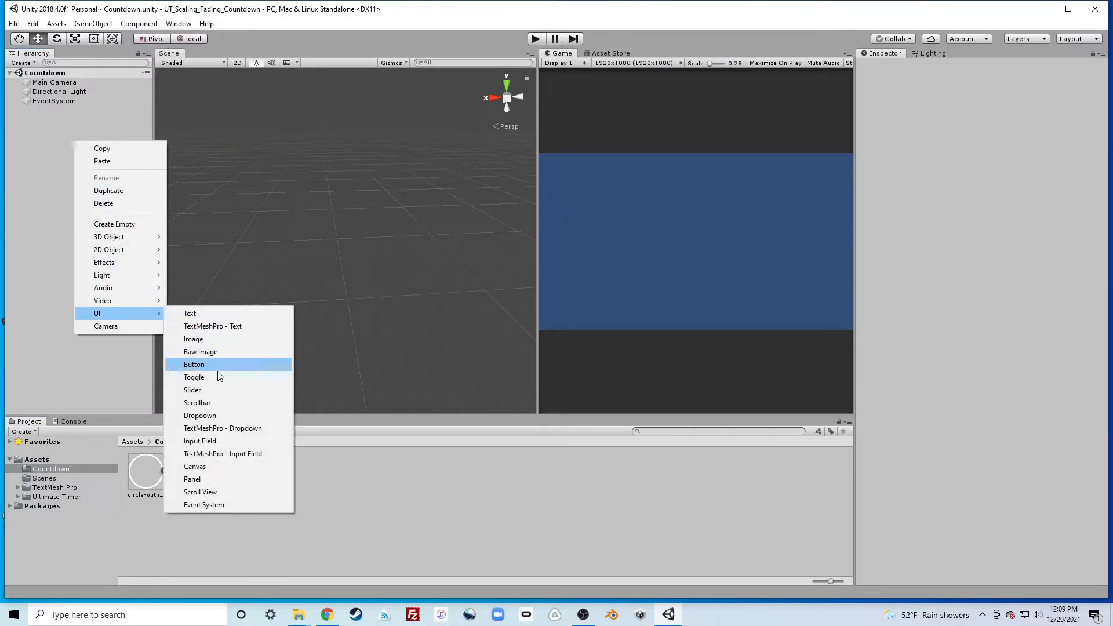
click(217, 468)
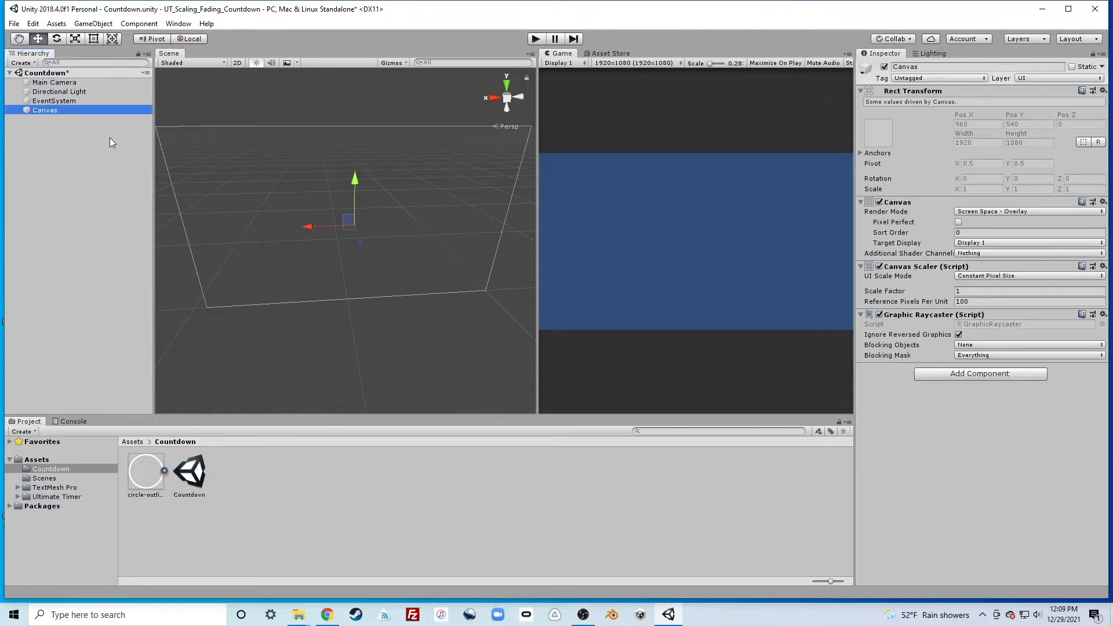
right_click(43, 110)
mouse_move(117, 284)
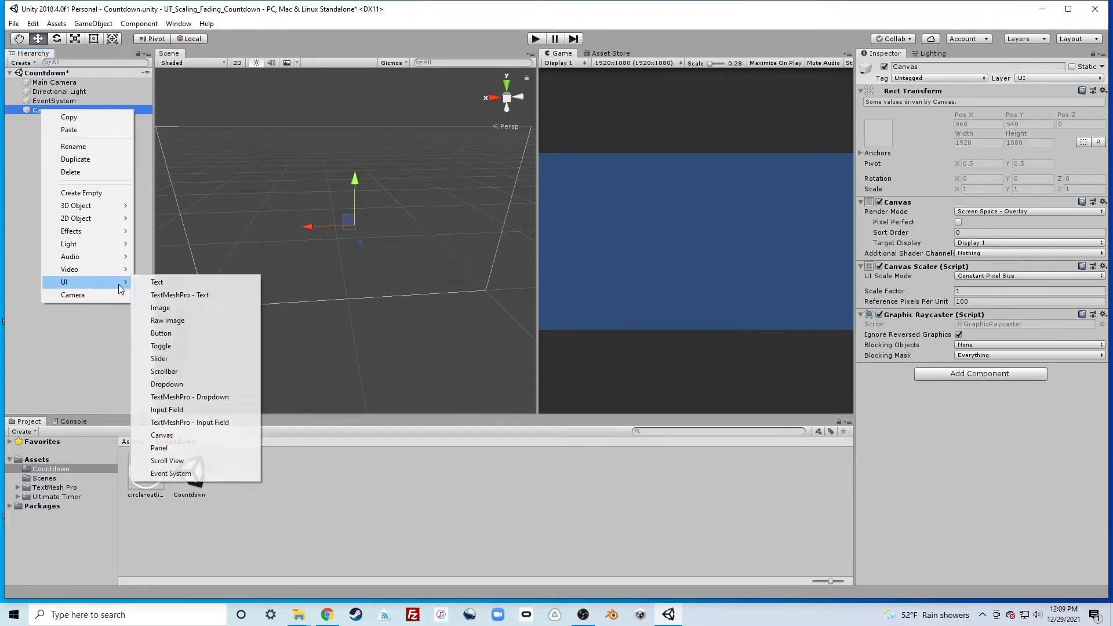
click(172, 308)
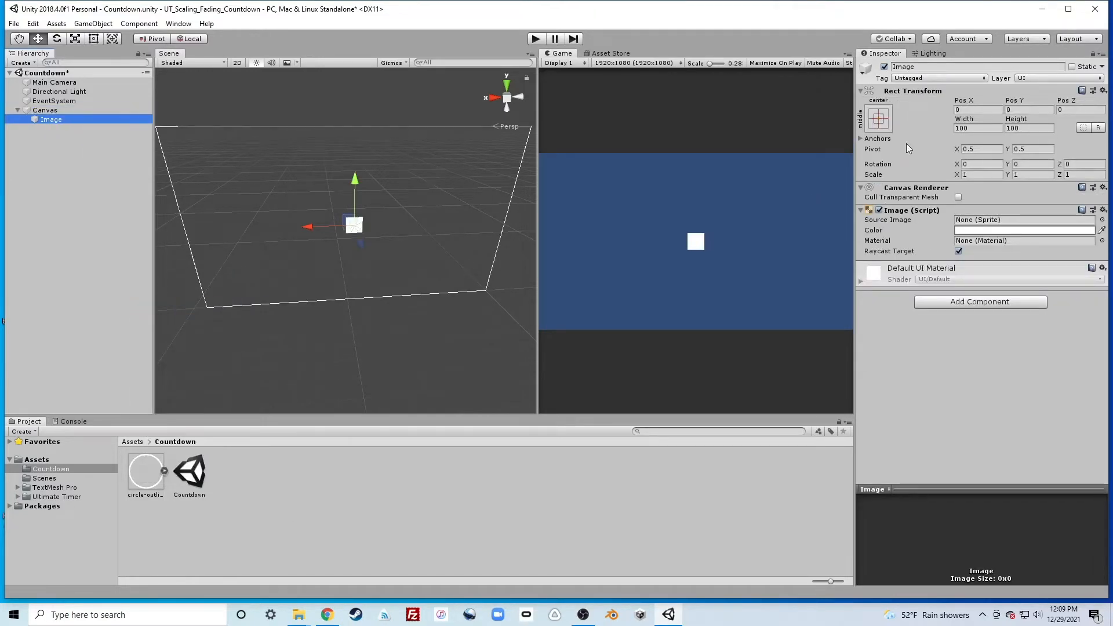
Apply the full stretch anchor preset to the image, including its position, so it fills the canvas
click(879, 119)
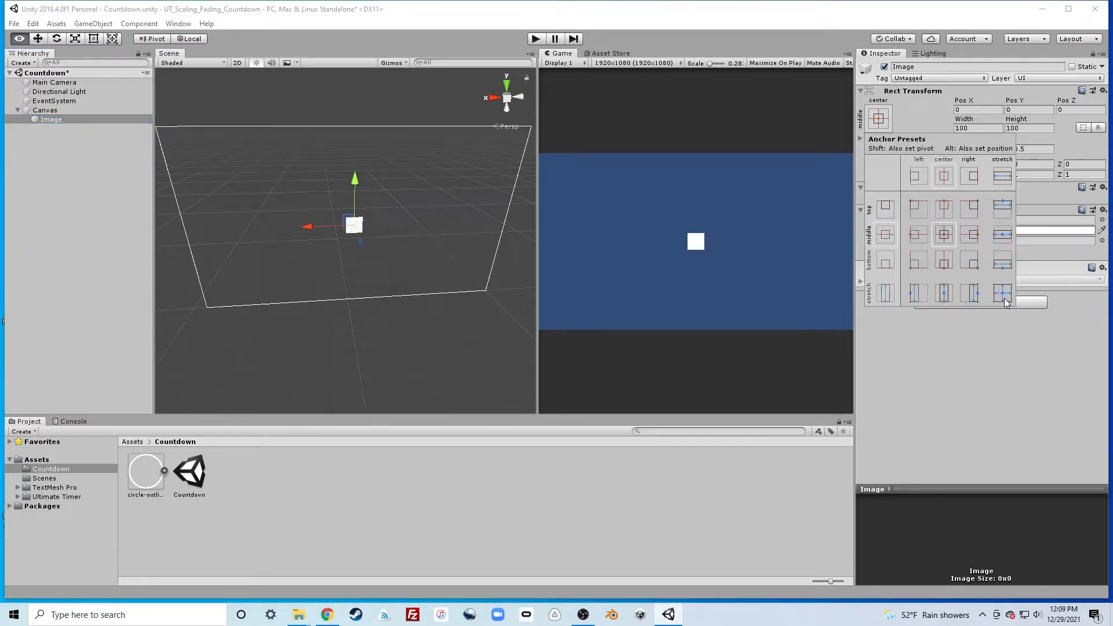
alt+click(1002, 293)
click(903, 364)
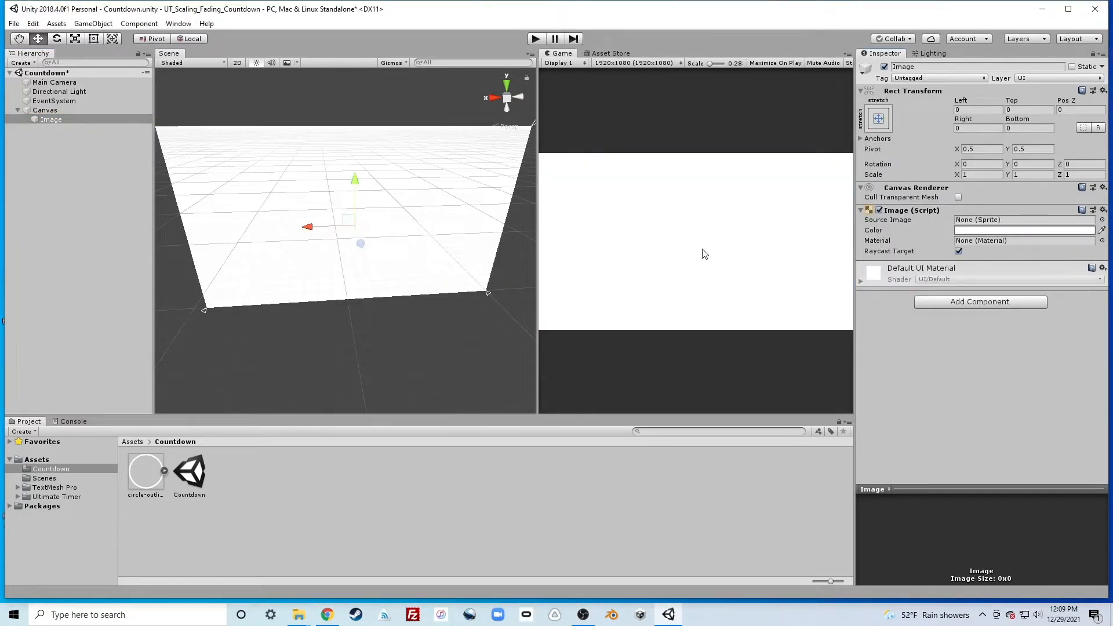
Switch the Scene view to 2D mode with the whole canvas in view
alt+drag(383, 274, 390, 204)
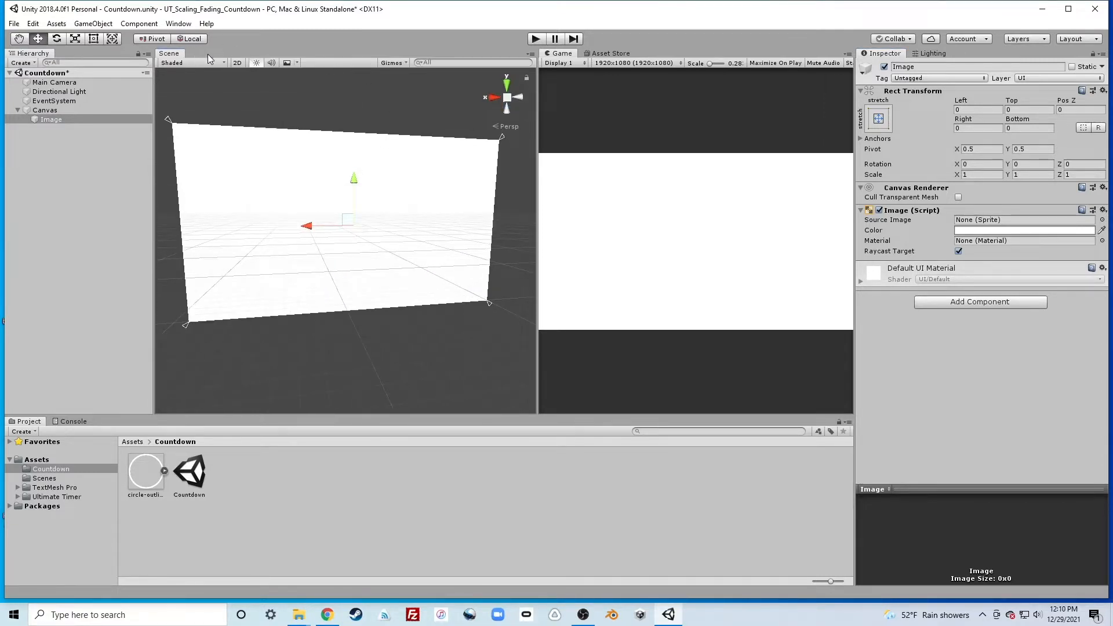
click(237, 62)
scroll(400, 215, down, 2)
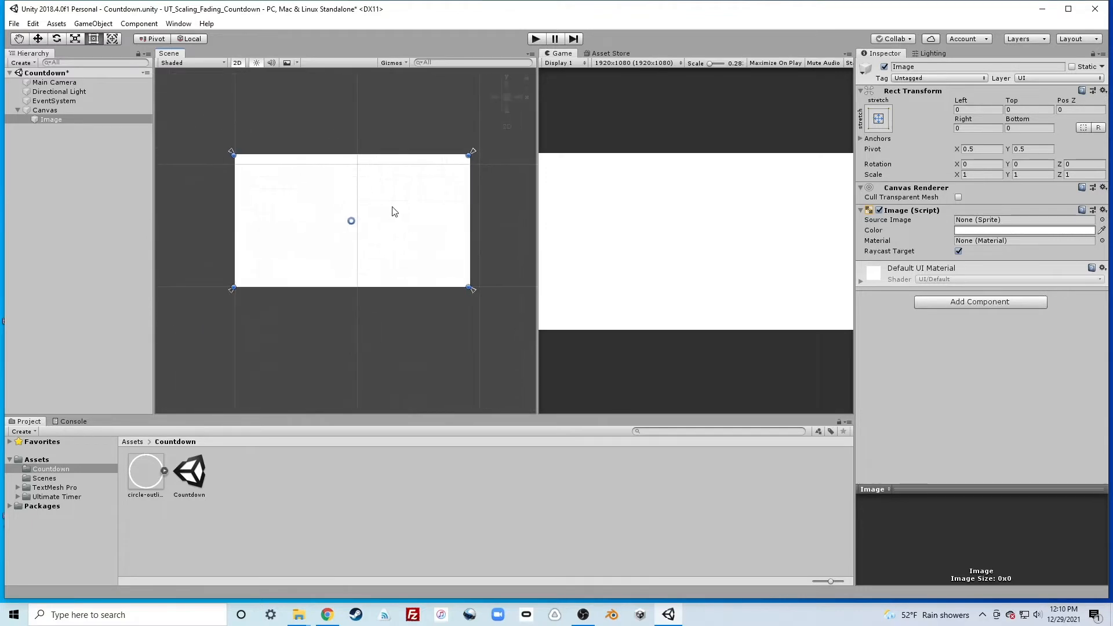
scroll(400, 217, up, 2)
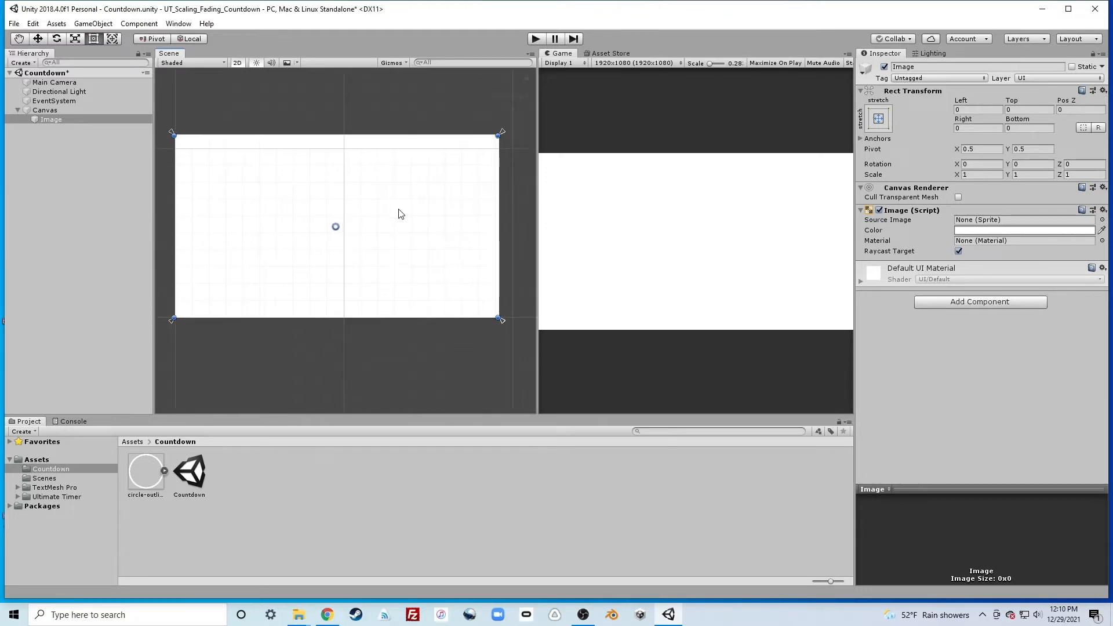
Rename the image object as bg
click(49, 121)
text(bg)
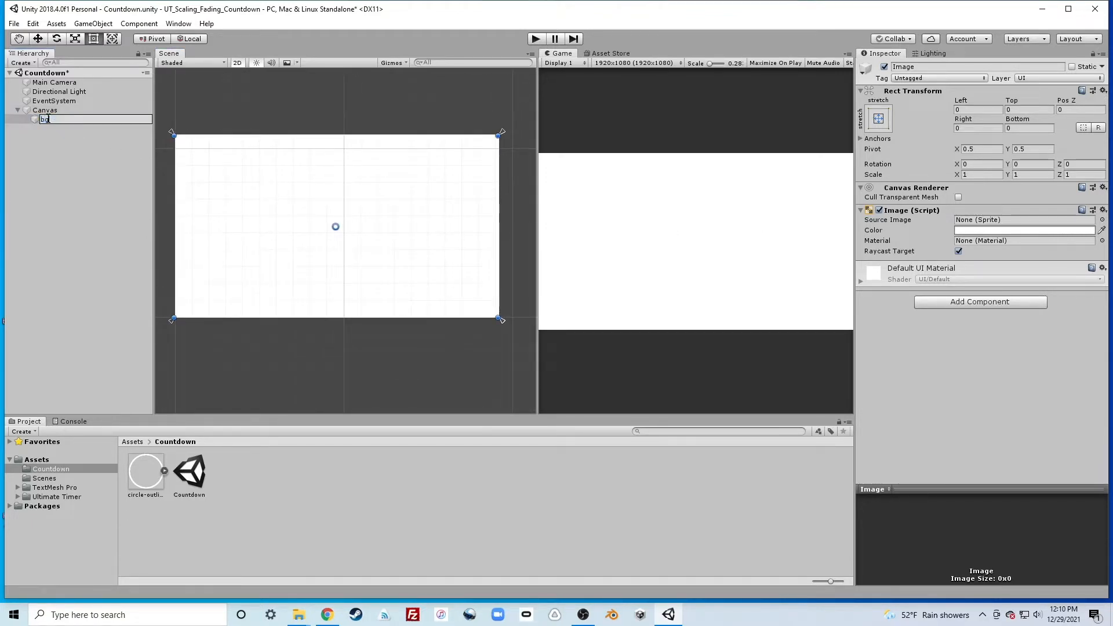
key(Return)
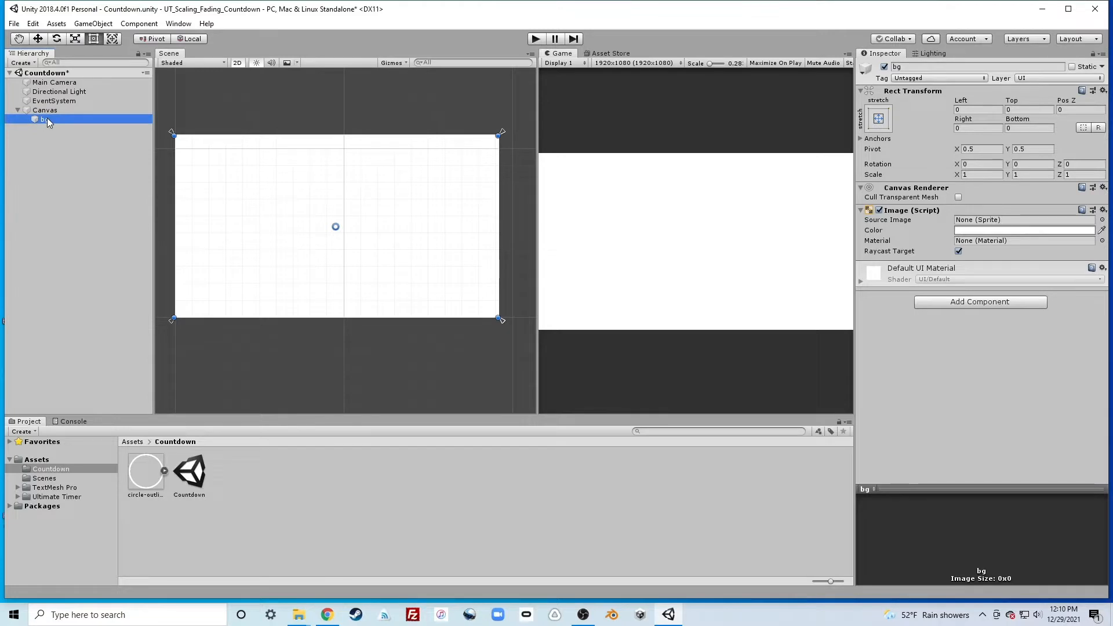
Set the bg image's color to light grey CDC8C8
click(984, 231)
click(1006, 334)
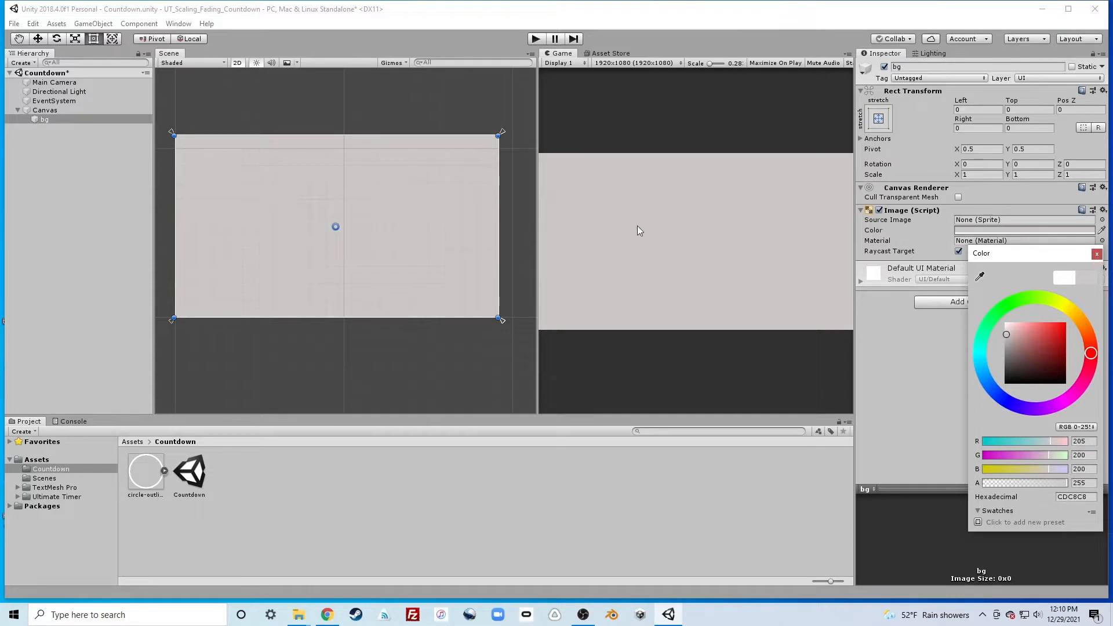
click(38, 117)
Create an empty object as a child of the Canvas
right_click(39, 110)
click(31, 111)
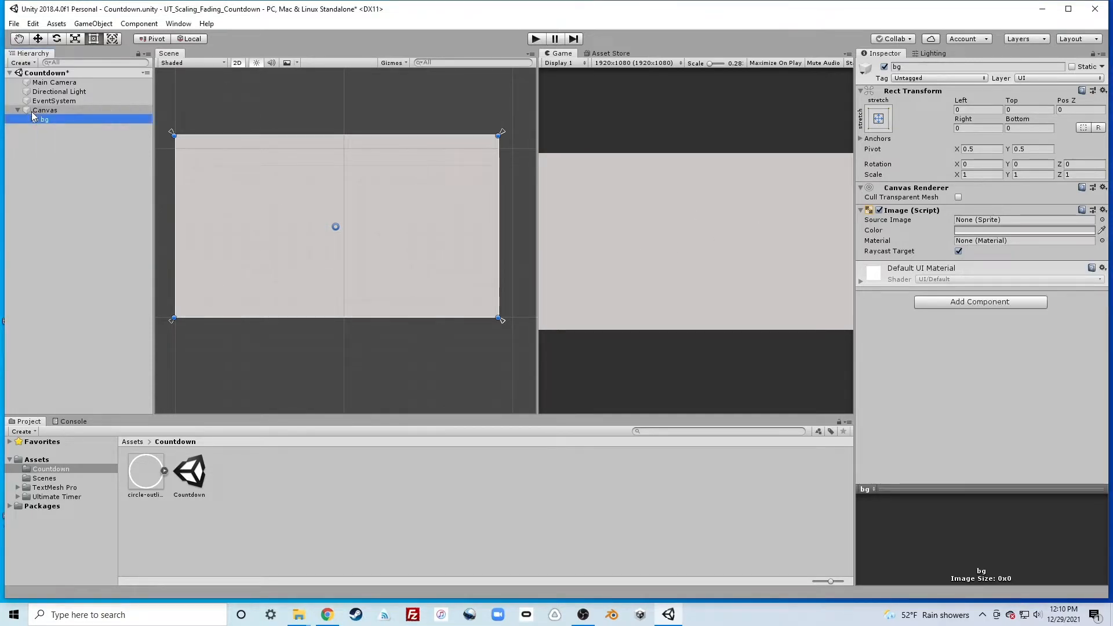
click(34, 110)
right_click(41, 109)
click(102, 193)
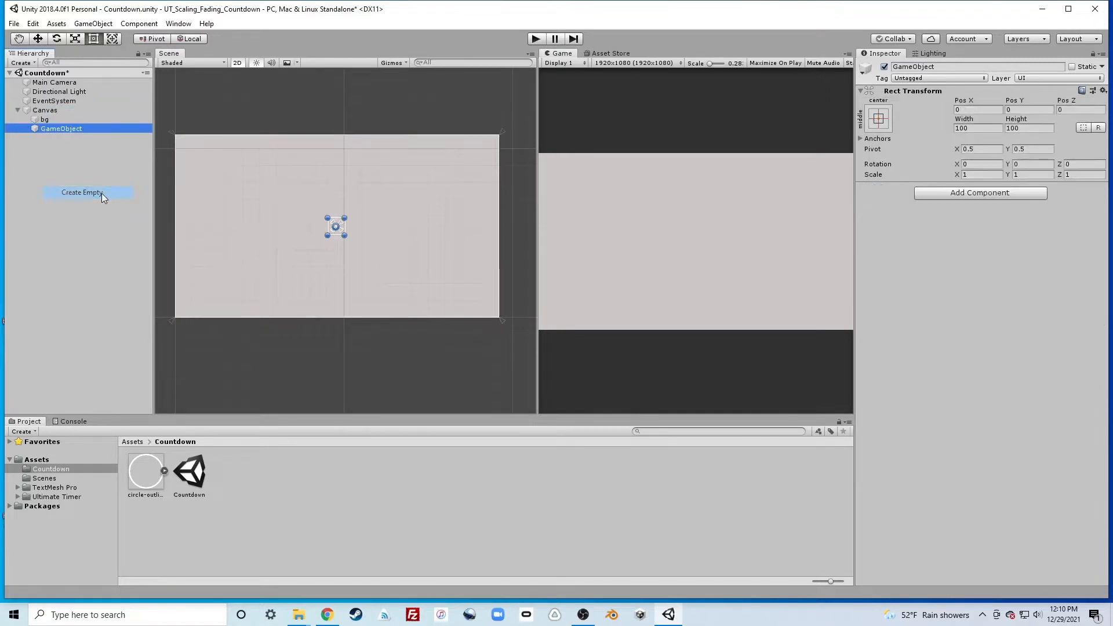
Rename the new empty object as Pre-Game Countdown
key(F2)
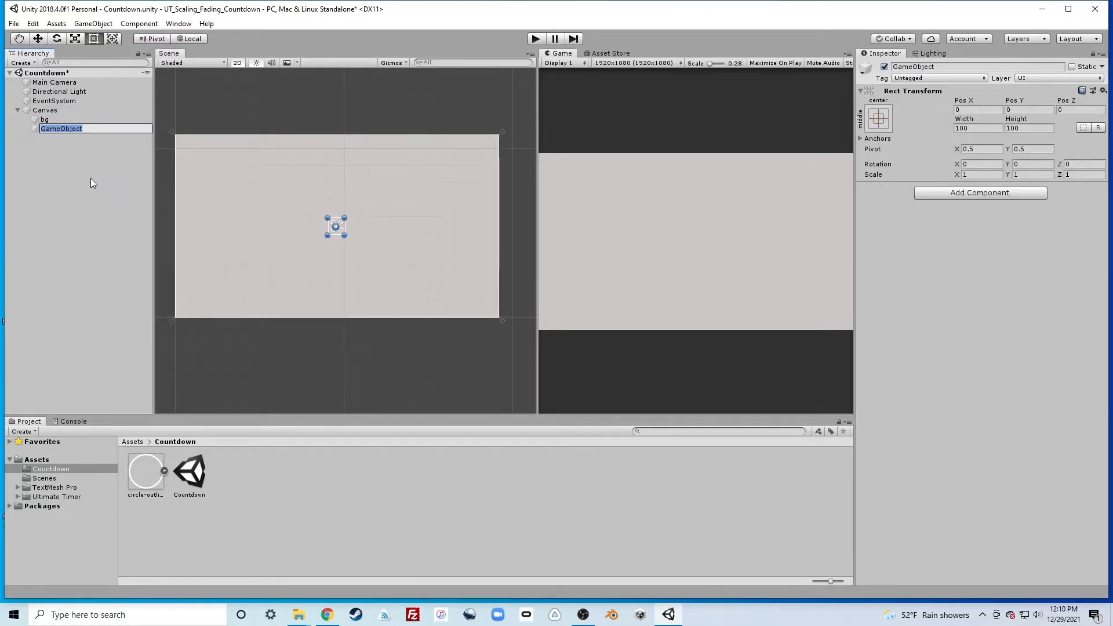
text(Countdown)
key(Left)
key(Left)
key(Left)
key(Left)
key(Left)
text(Pre-Game)
key(Return)
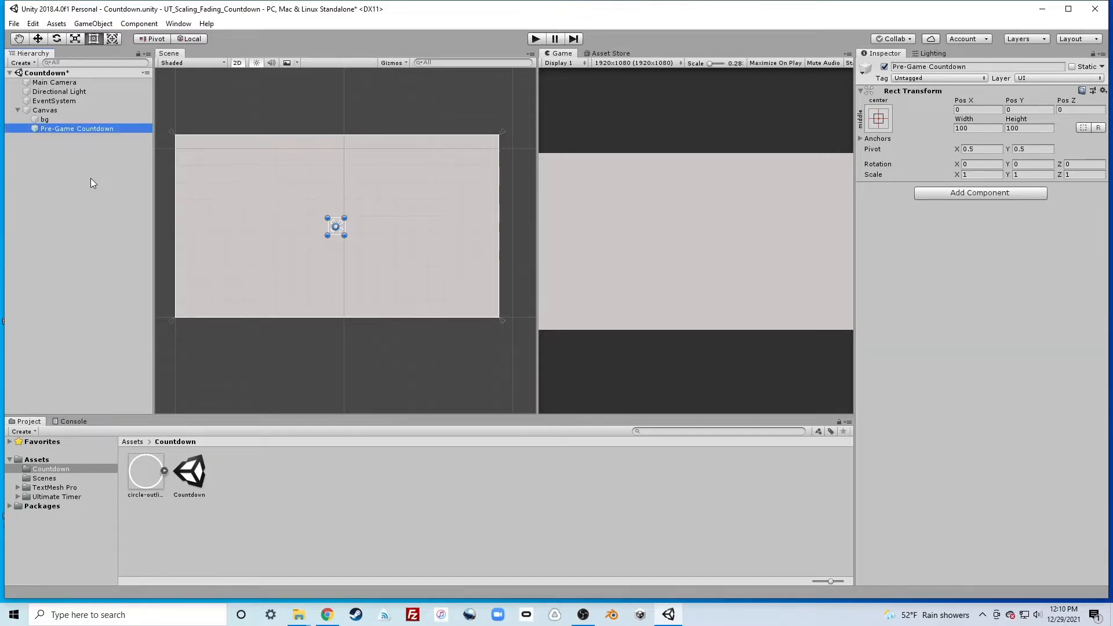
Add a TextMeshPro text object as a child of Pre-Game Countdown
right_click(65, 127)
mouse_move(120, 302)
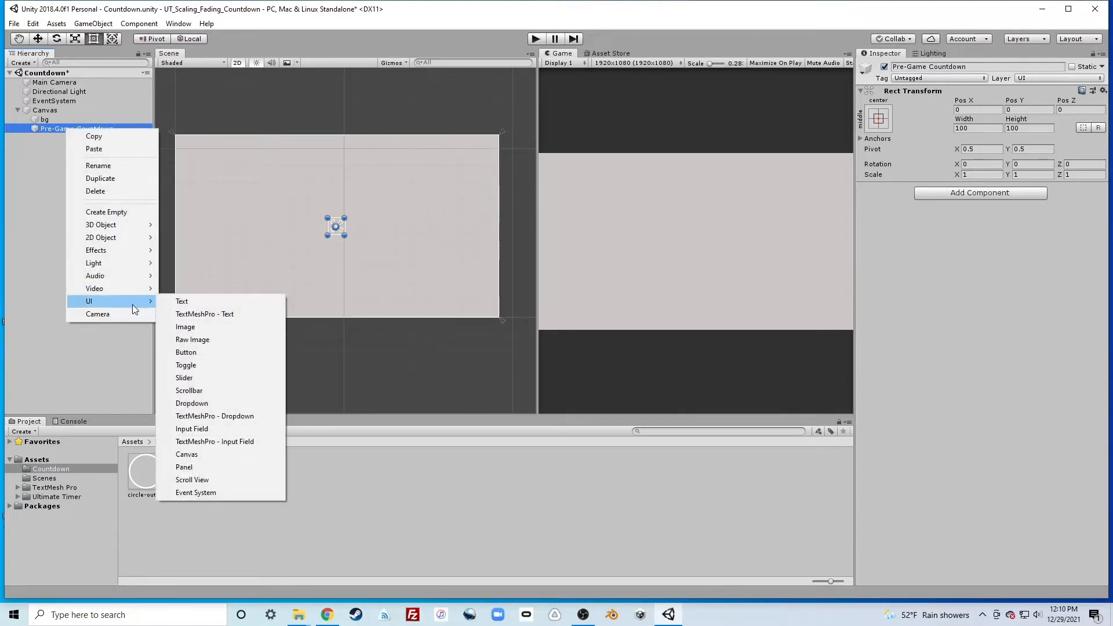
click(190, 314)
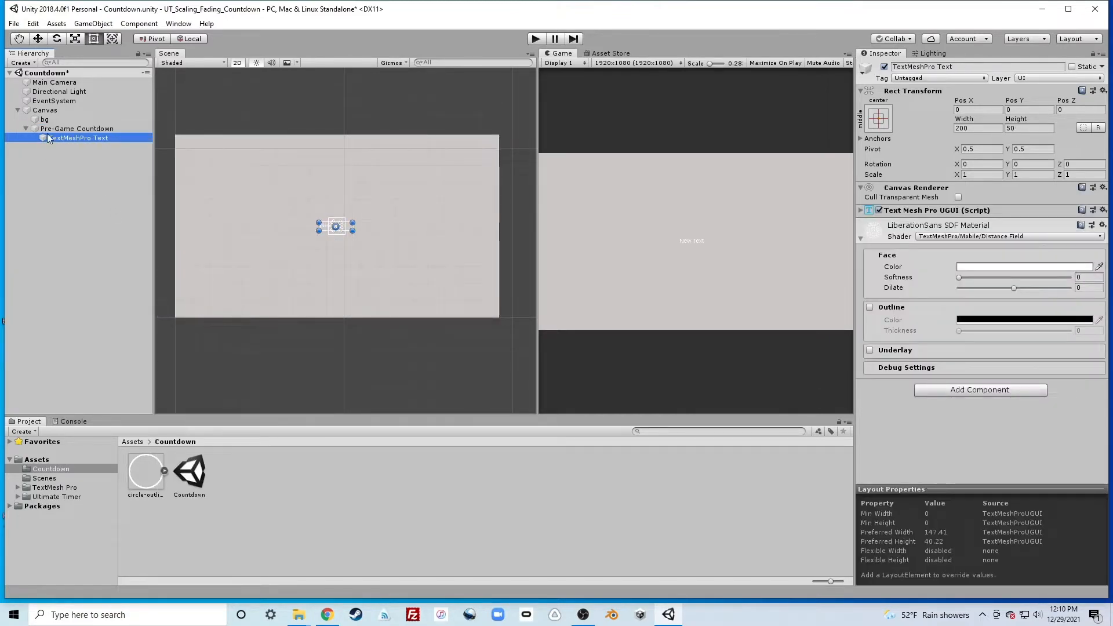
Expand the Text Mesh Pro UGUI component and align the text to the horizontal center and vertical middle
scroll(318, 251, up, 5)
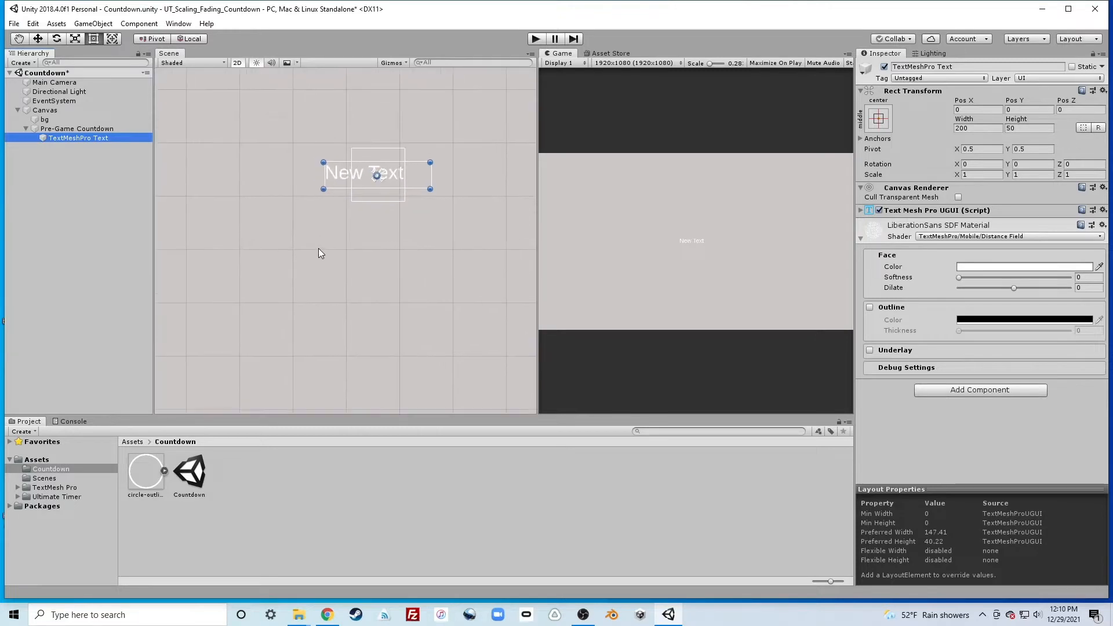
click(862, 212)
scroll(933, 344, down, 3)
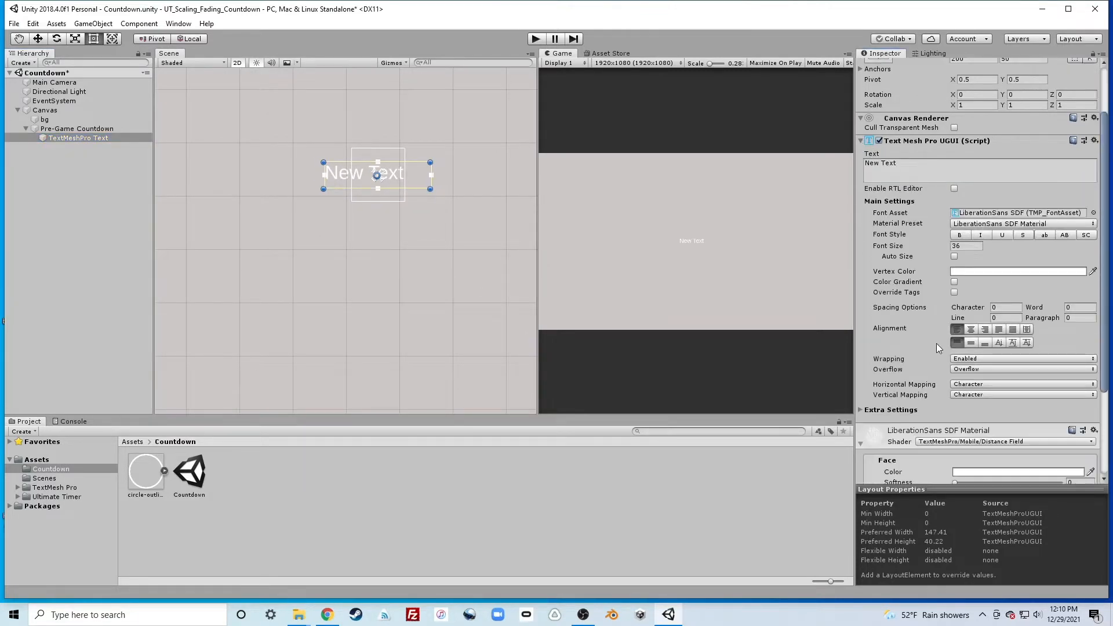
click(972, 329)
click(971, 343)
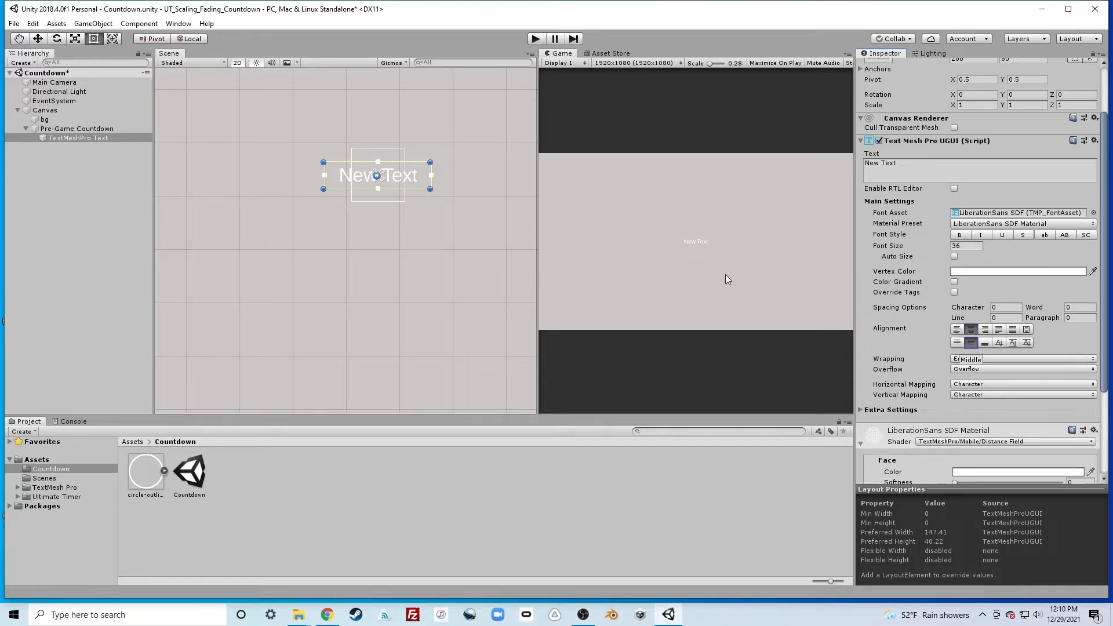
Set the text's vertex color to dark grey 333131 and its font size to 39.18
middle_drag(437, 235, 399, 292)
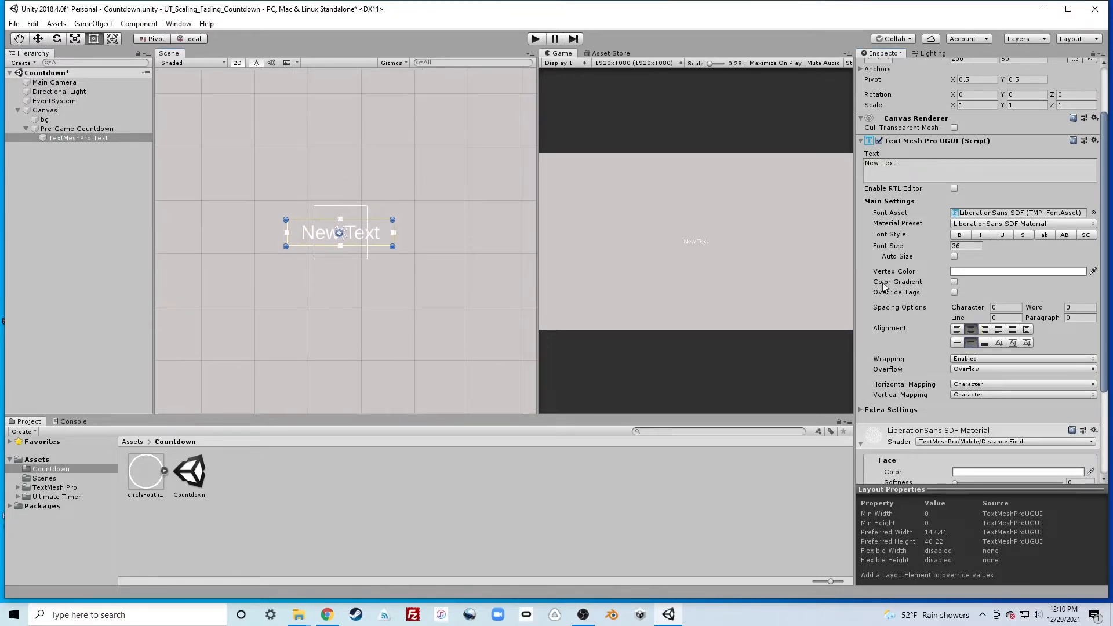
click(971, 270)
click(1008, 371)
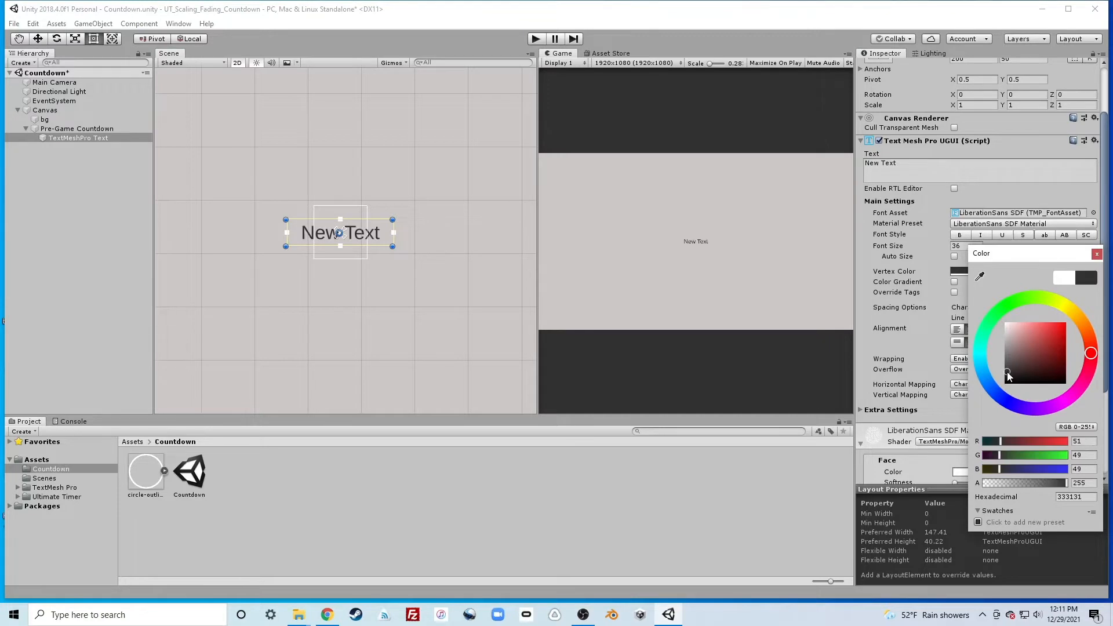
click(1095, 253)
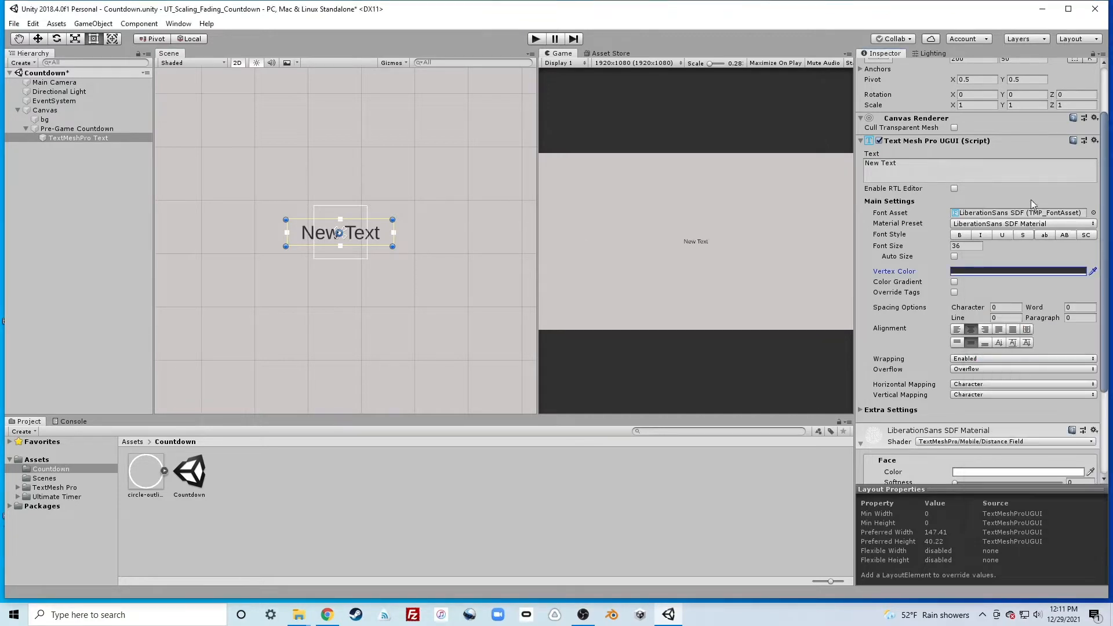
drag(948, 246, 1012, 281)
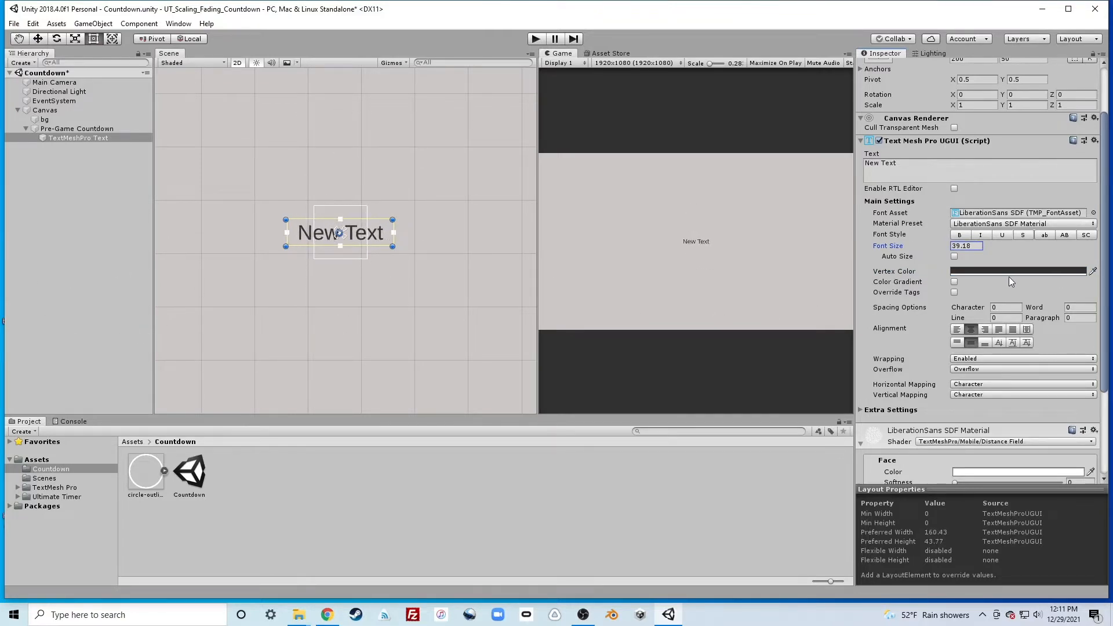
Add a Content Size Fitter component to the TextMeshPro text object
scroll(943, 327, down, 3)
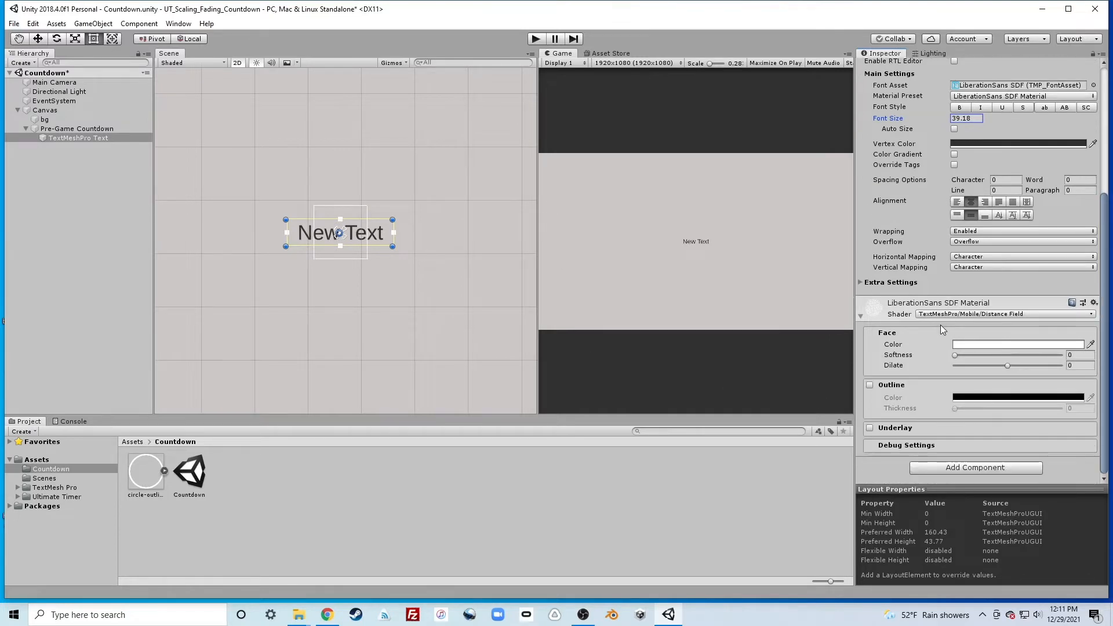
click(962, 466)
text(cont)
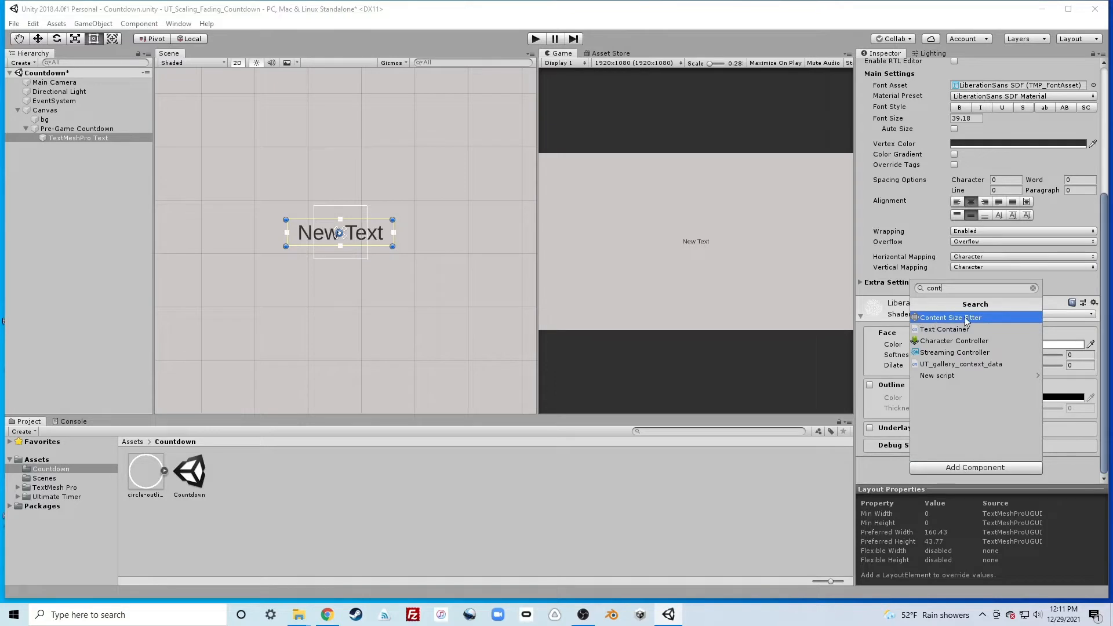
click(998, 317)
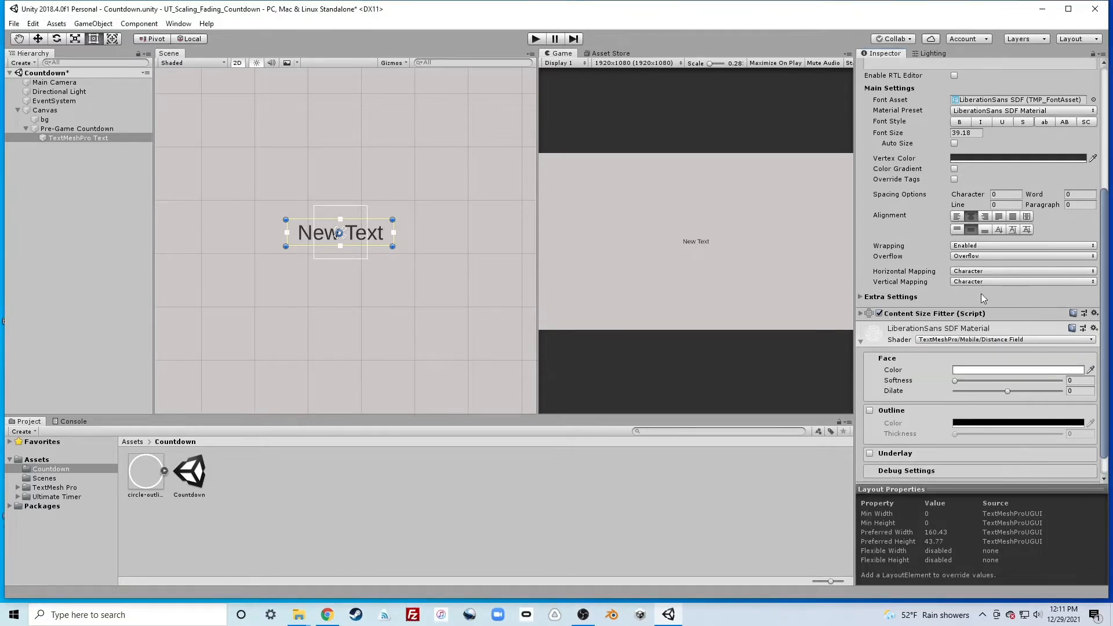
scroll(969, 358, down, 1)
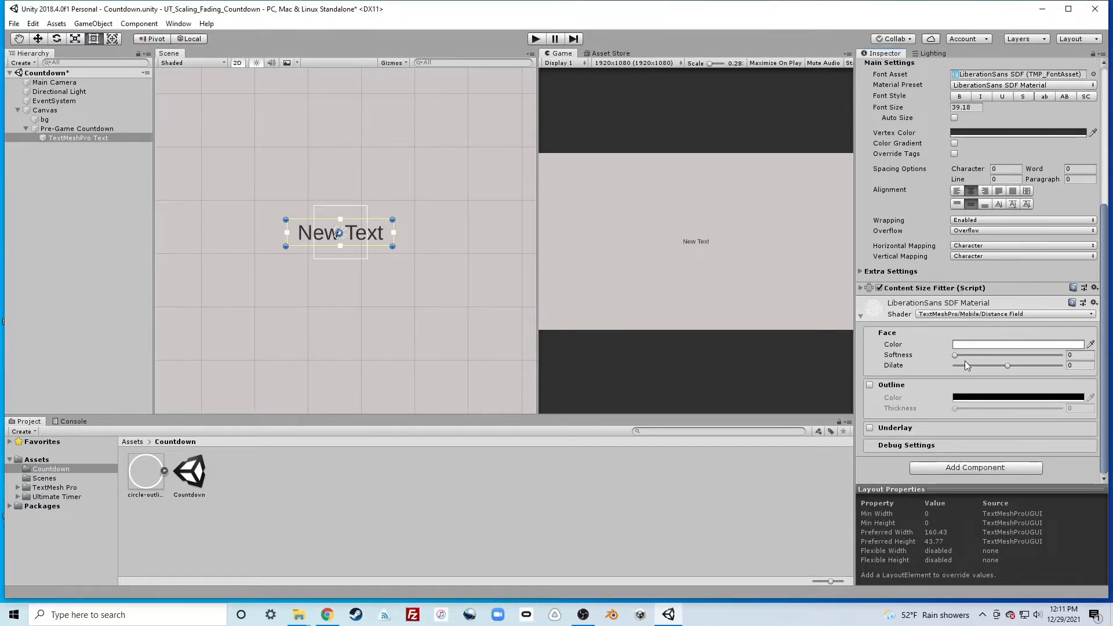
Set both Horizontal Fit and Vertical Fit of the Content Size Fitter to Preferred Size
click(861, 290)
click(990, 308)
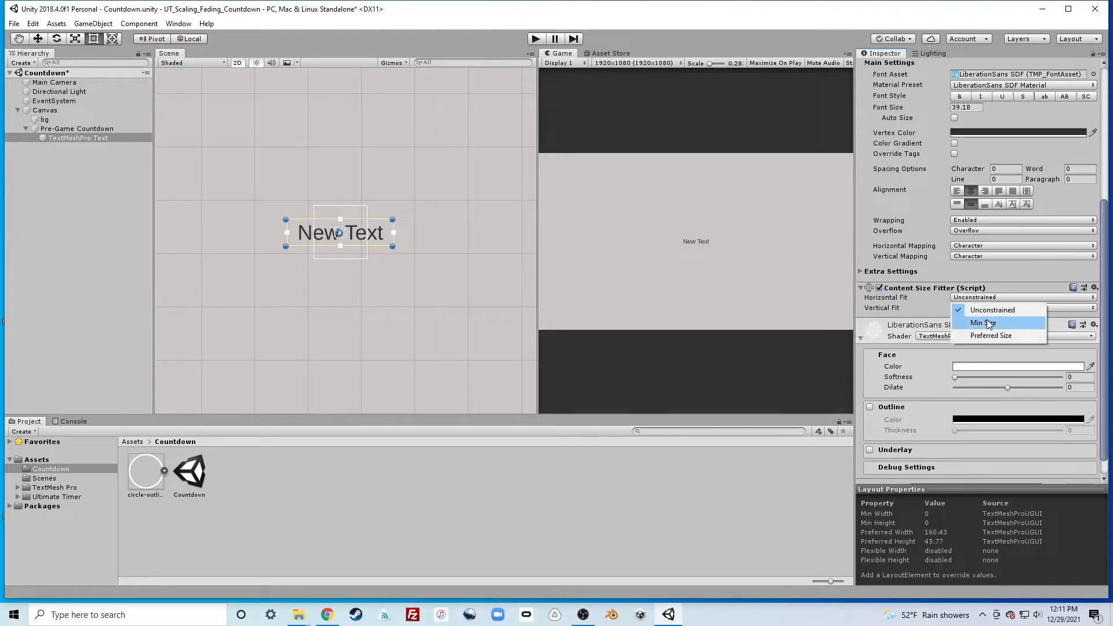
click(991, 336)
click(980, 308)
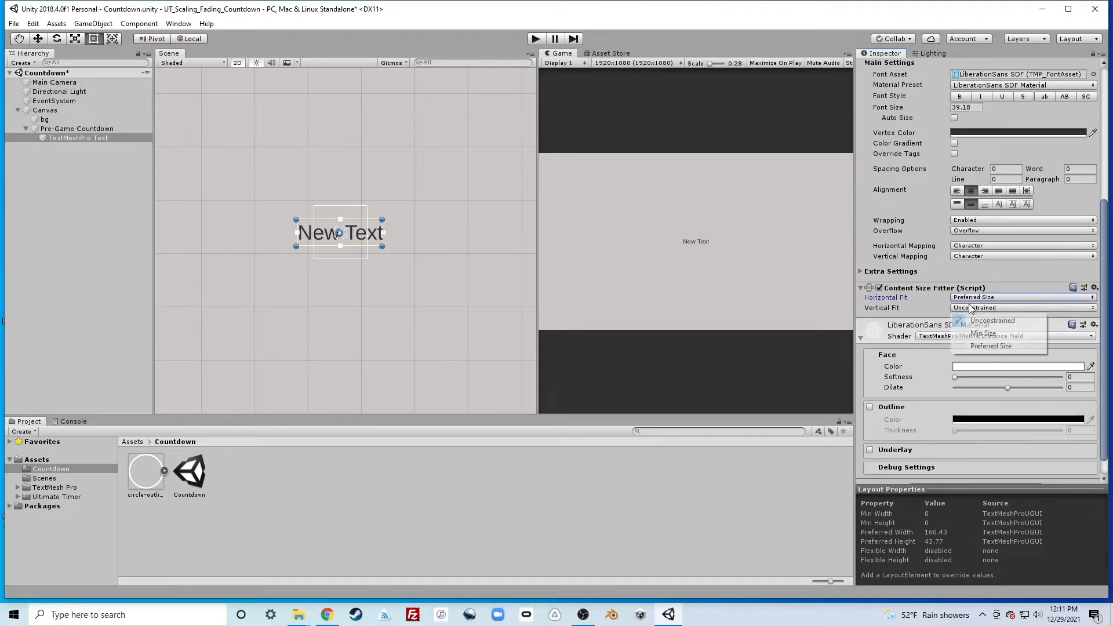
click(982, 346)
Enlarge the text's font size to 362.7 and replace its content with 3
scroll(945, 244, up, 5)
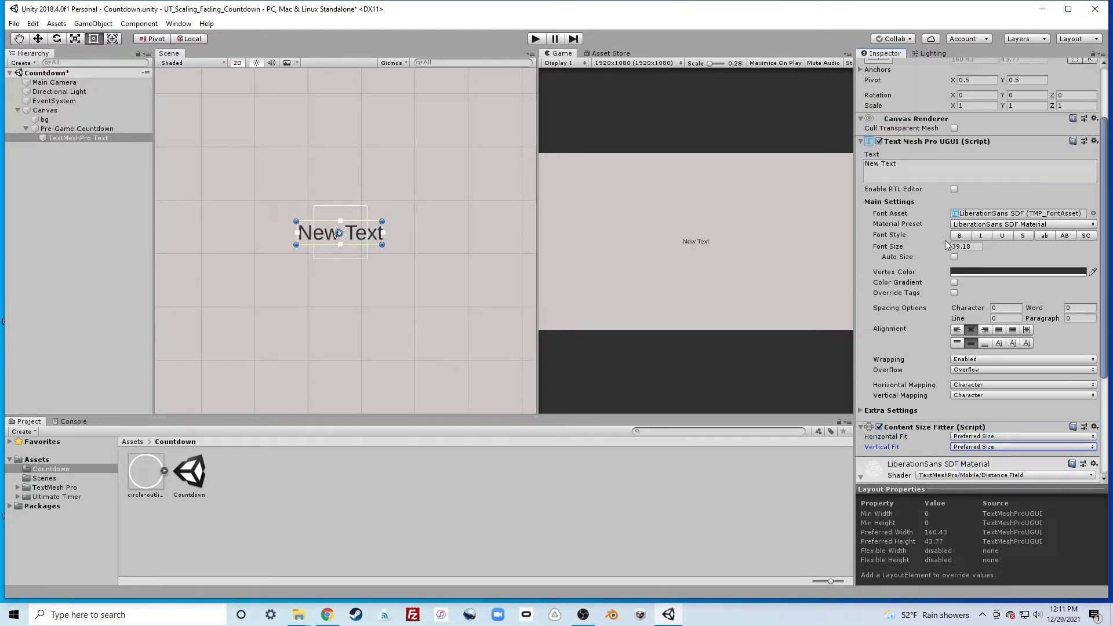
drag(948, 246, 108, 272)
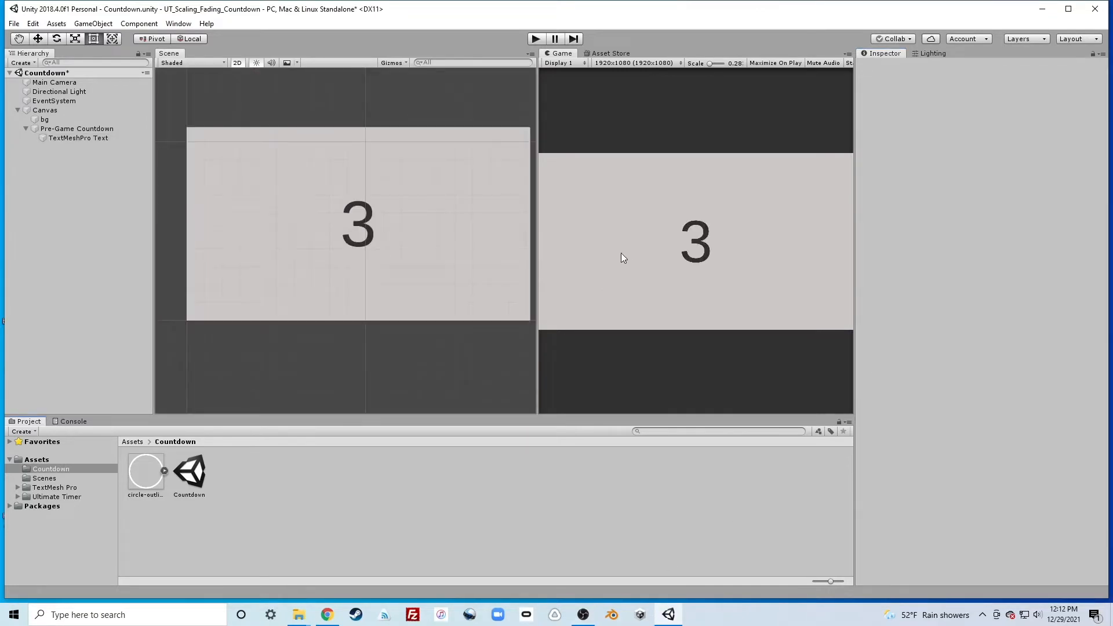
Rename the TextMeshPro text object to Countdown Num and collapse its Text Mesh Pro UGUI component
click(71, 138)
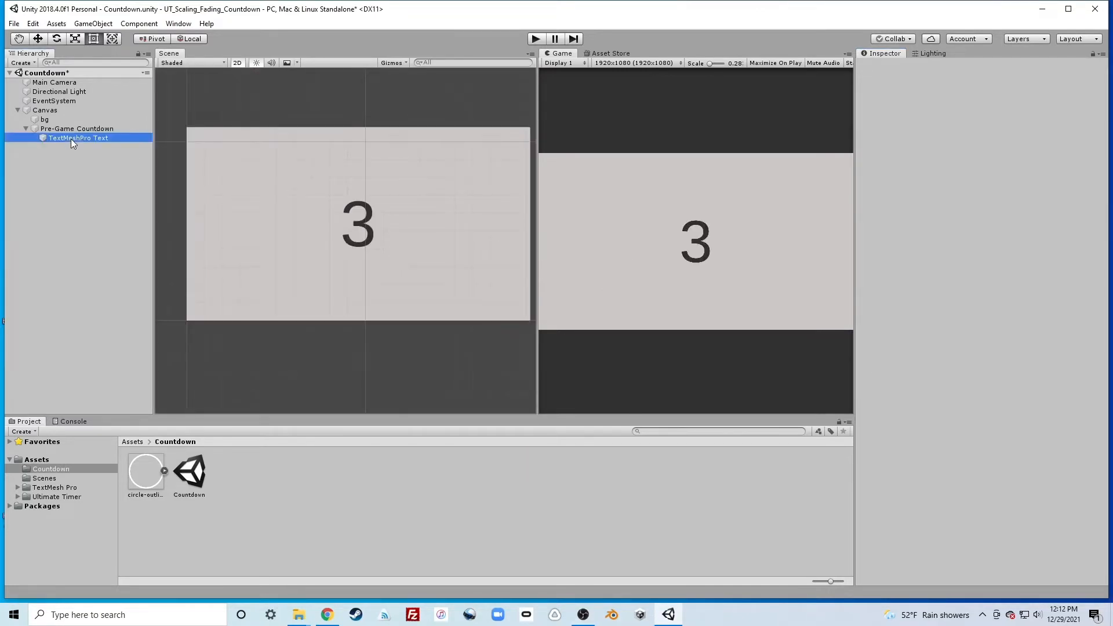
click(71, 138)
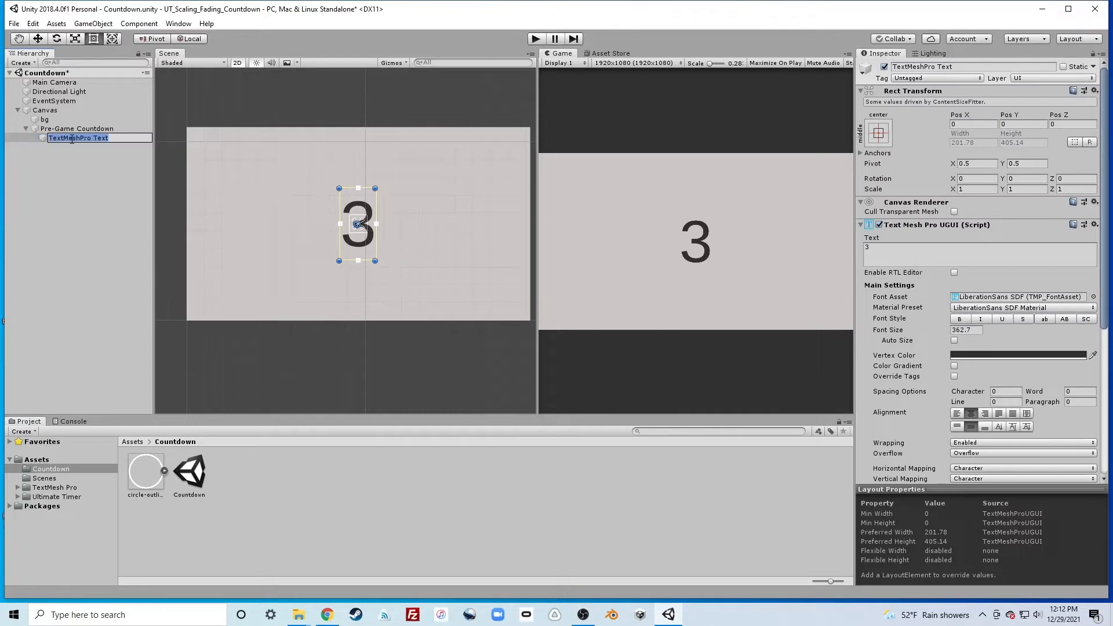
text(Countdown Num)
key(Return)
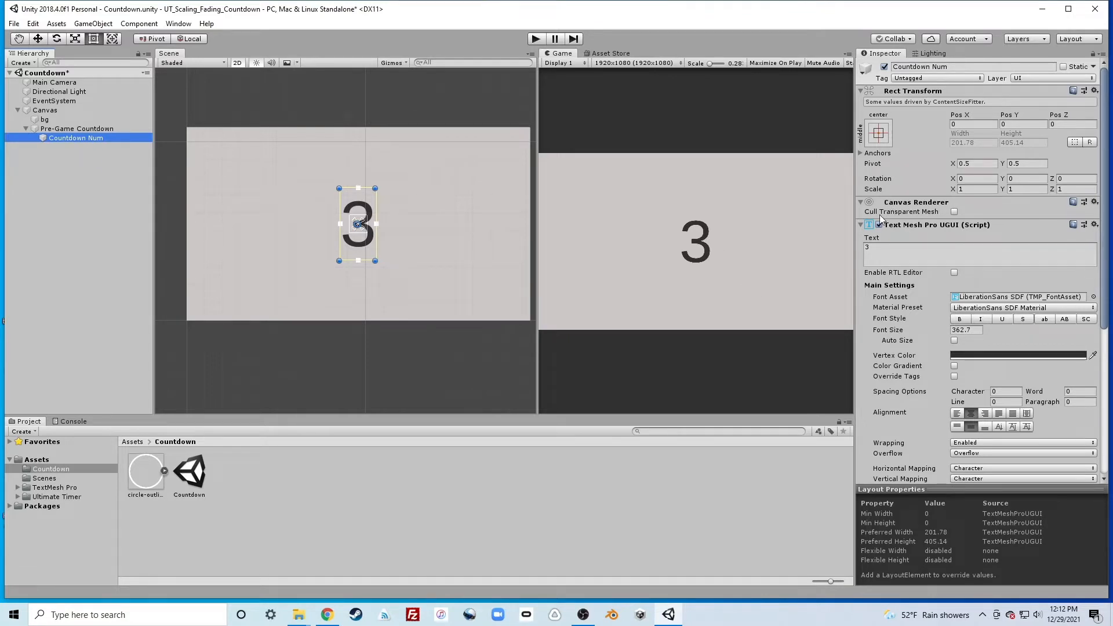
click(861, 225)
Add an Ultimate_timer component to the Pre-Game Countdown object
click(65, 128)
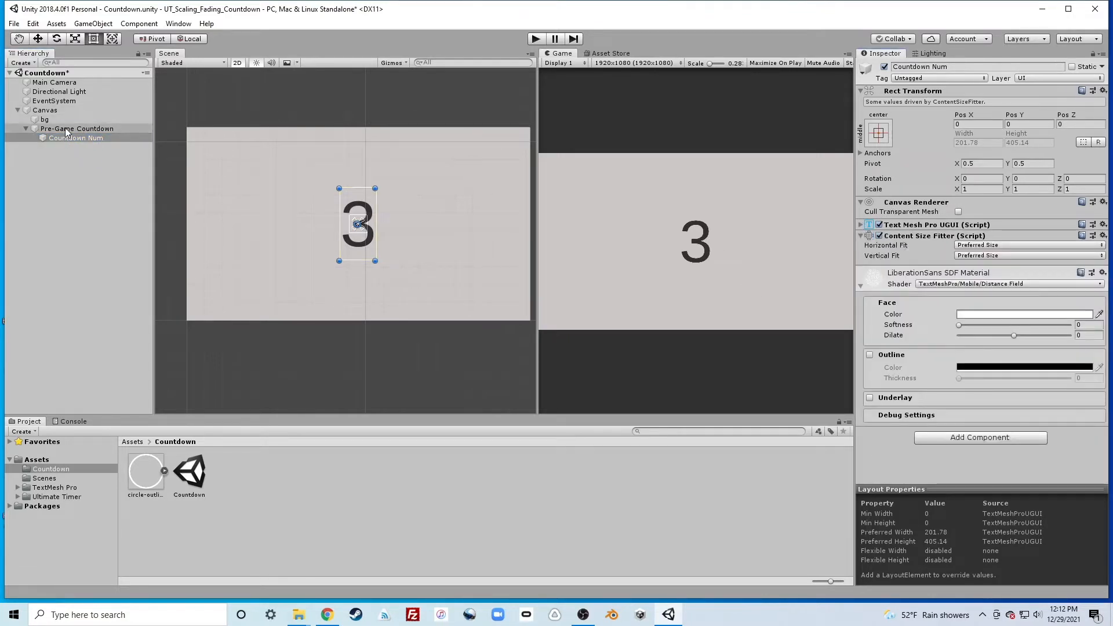
click(949, 196)
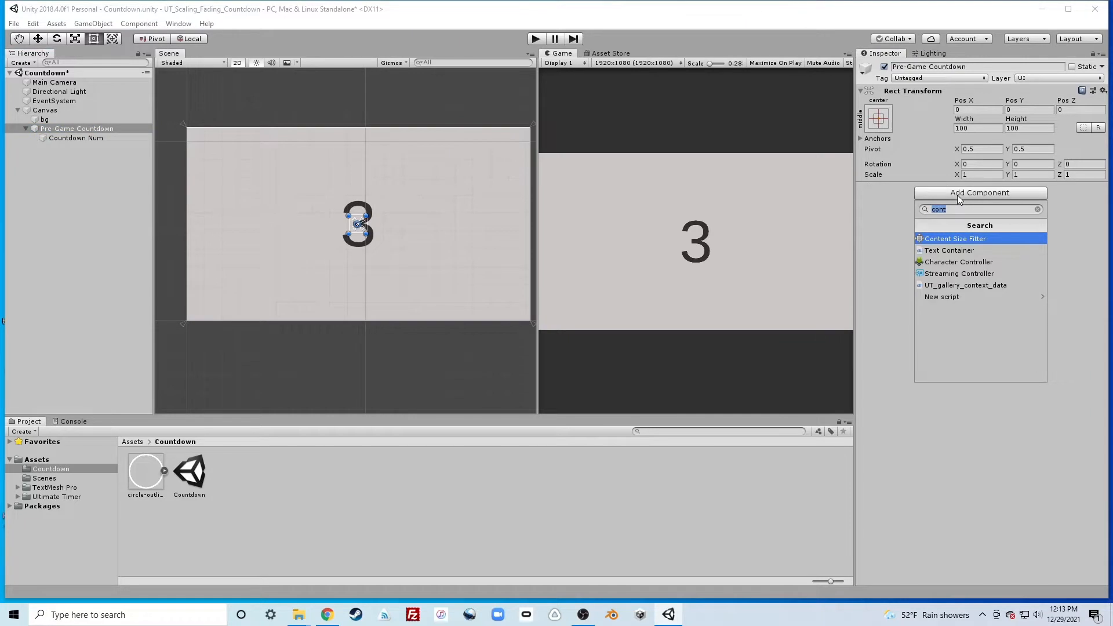
text(ulti)
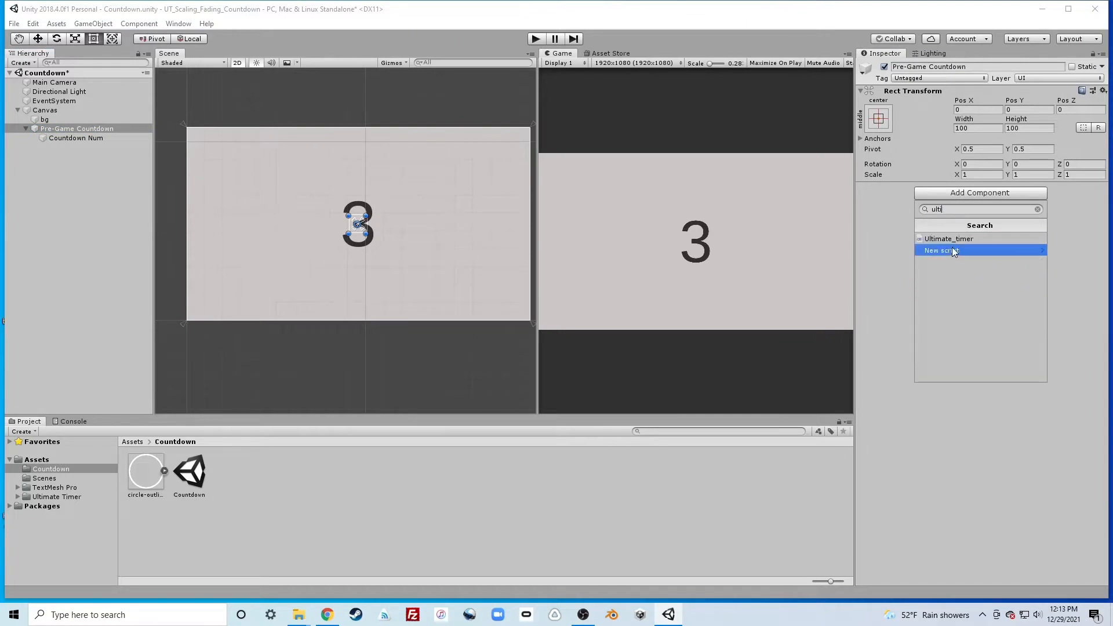
click(947, 240)
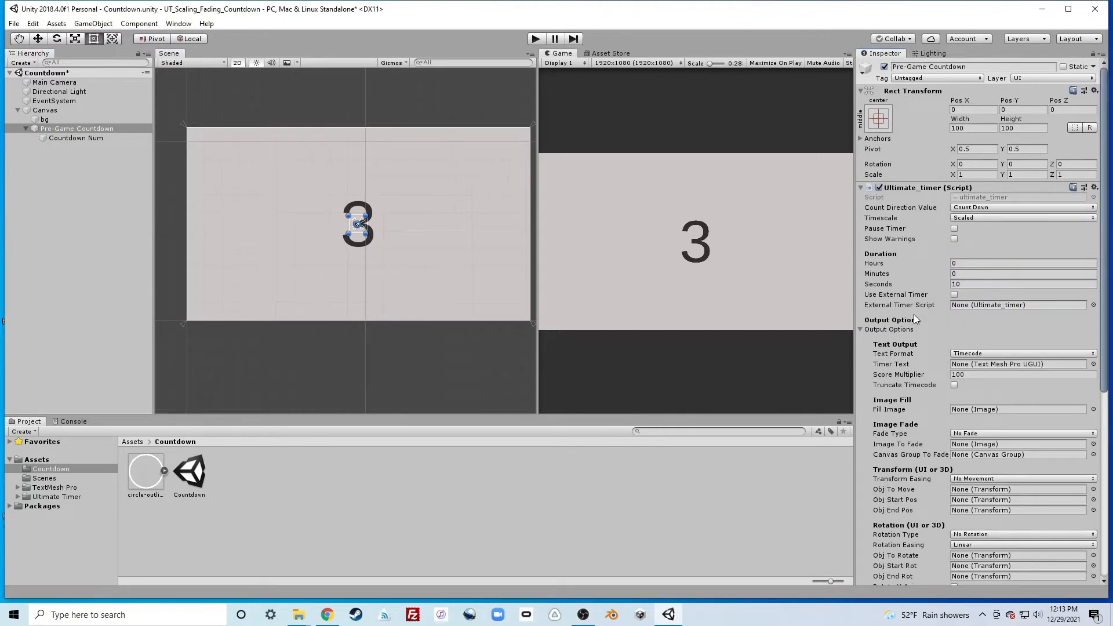
Set the Pre-Game Countdown timer's direction to Count Down and its duration to 3 seconds
click(967, 209)
click(965, 215)
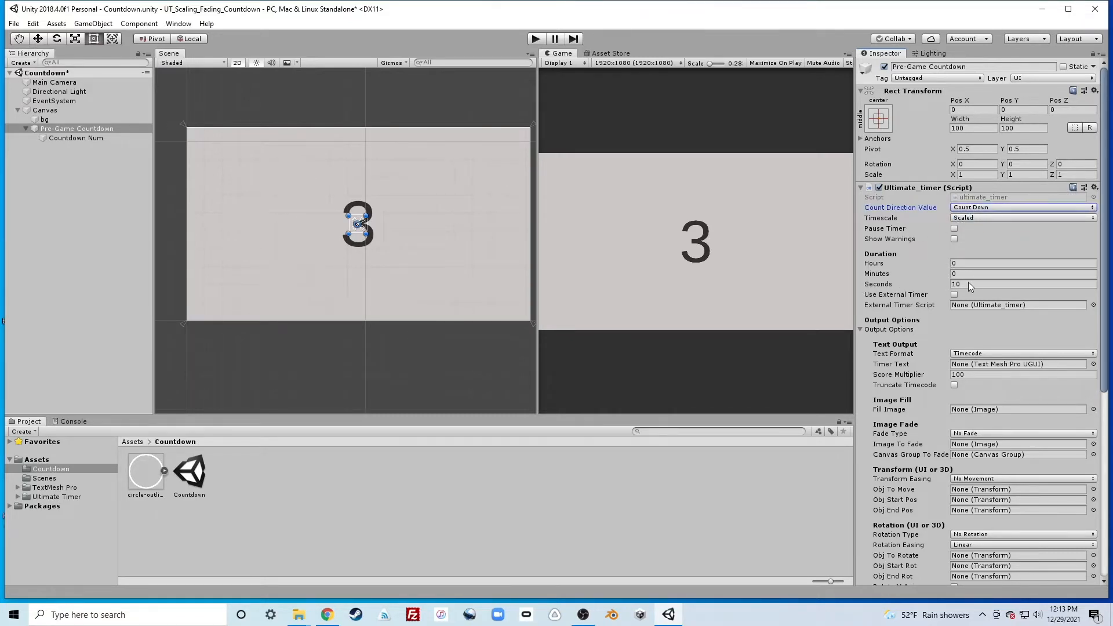
click(923, 284)
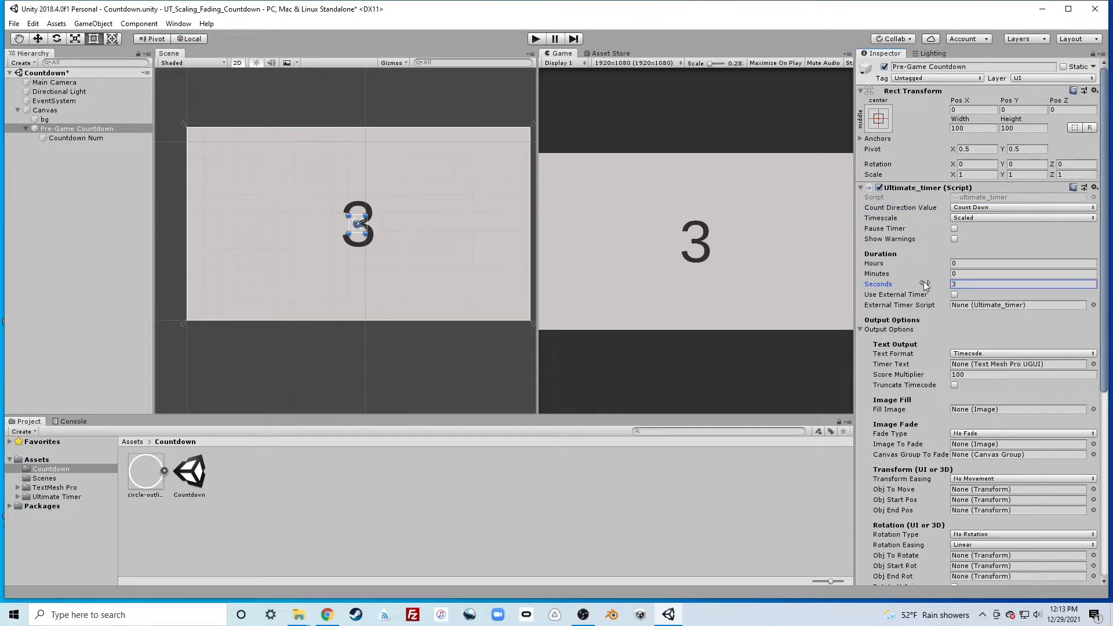
text(3)
key(Return)
Set the timer's Text Format to Seconds and assign Countdown Num as its Timer Text
scroll(918, 326, down, 3)
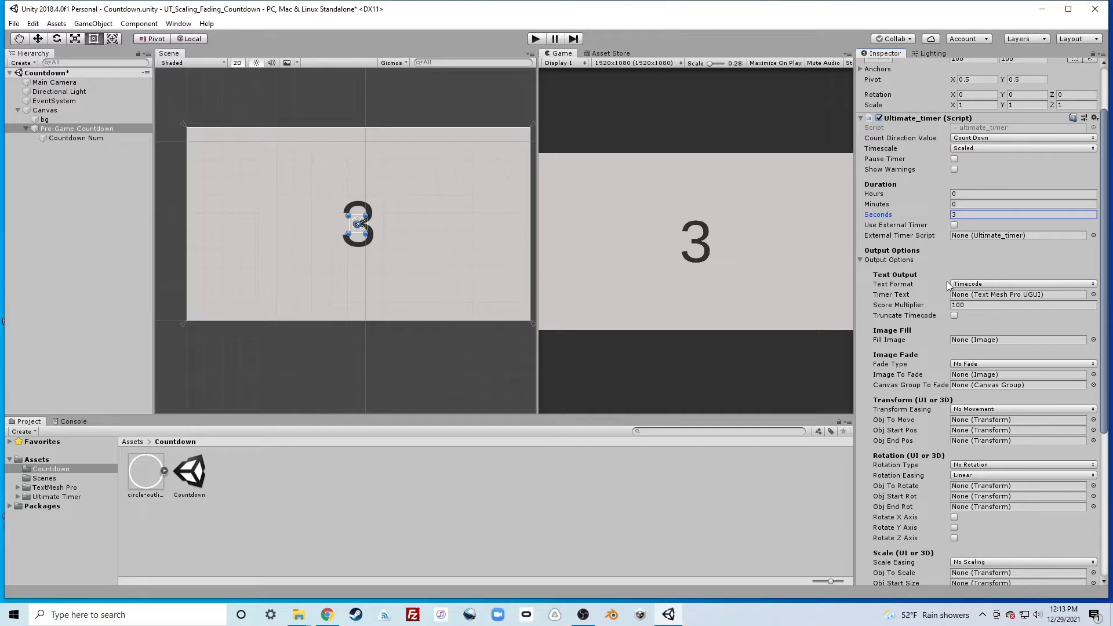
click(954, 284)
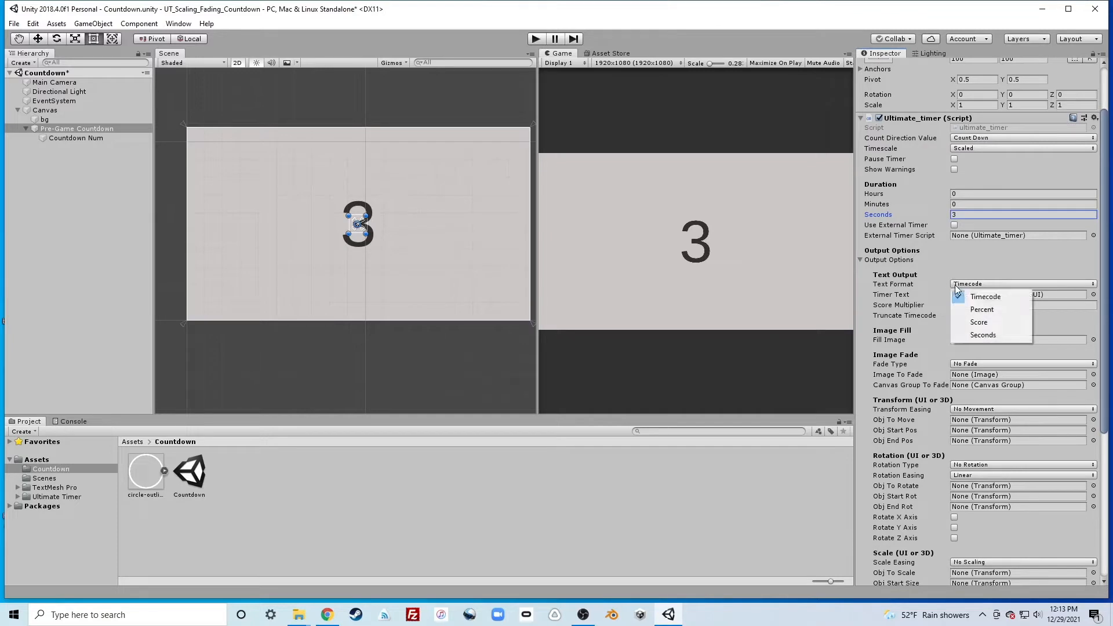
click(982, 336)
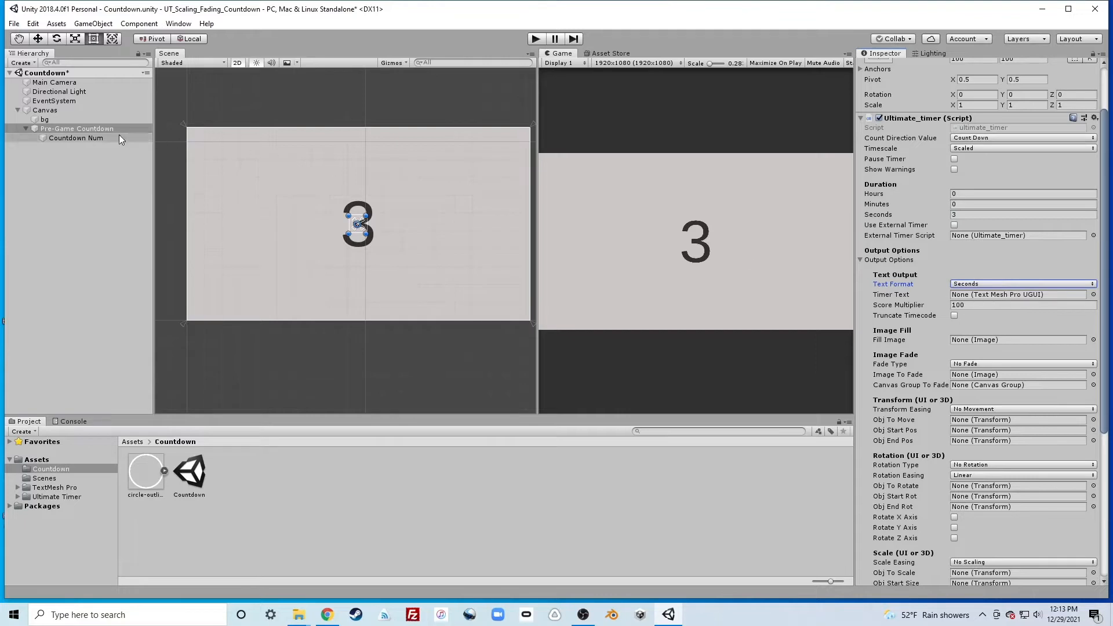
drag(76, 138, 963, 295)
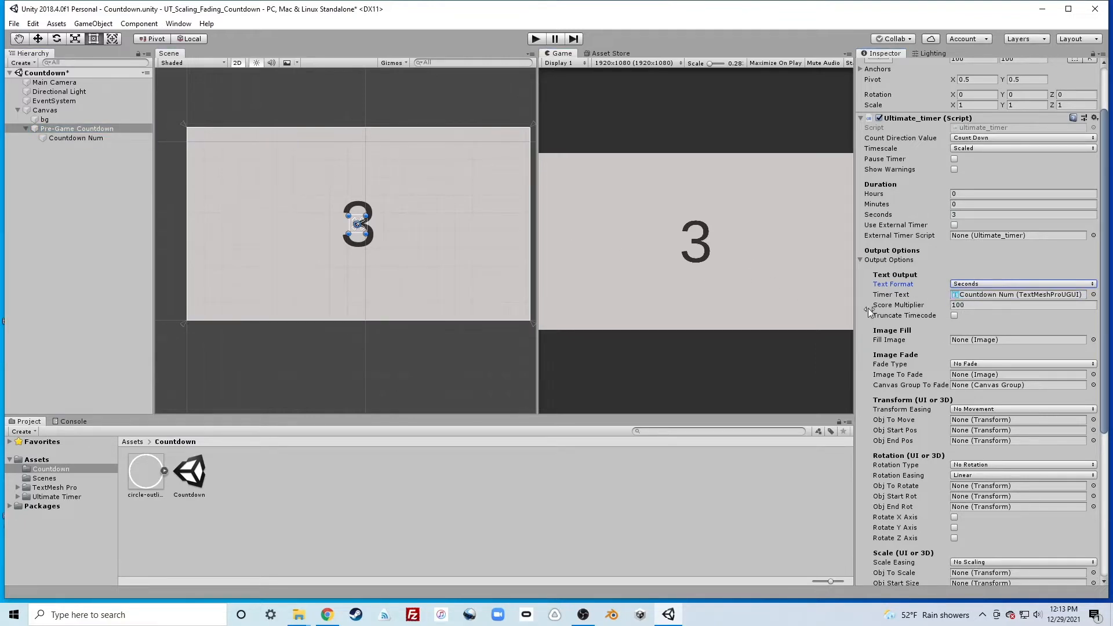
Run the scene to check the countdown, stop it, and review the Pre-Game Countdown object's timer settings
click(532, 41)
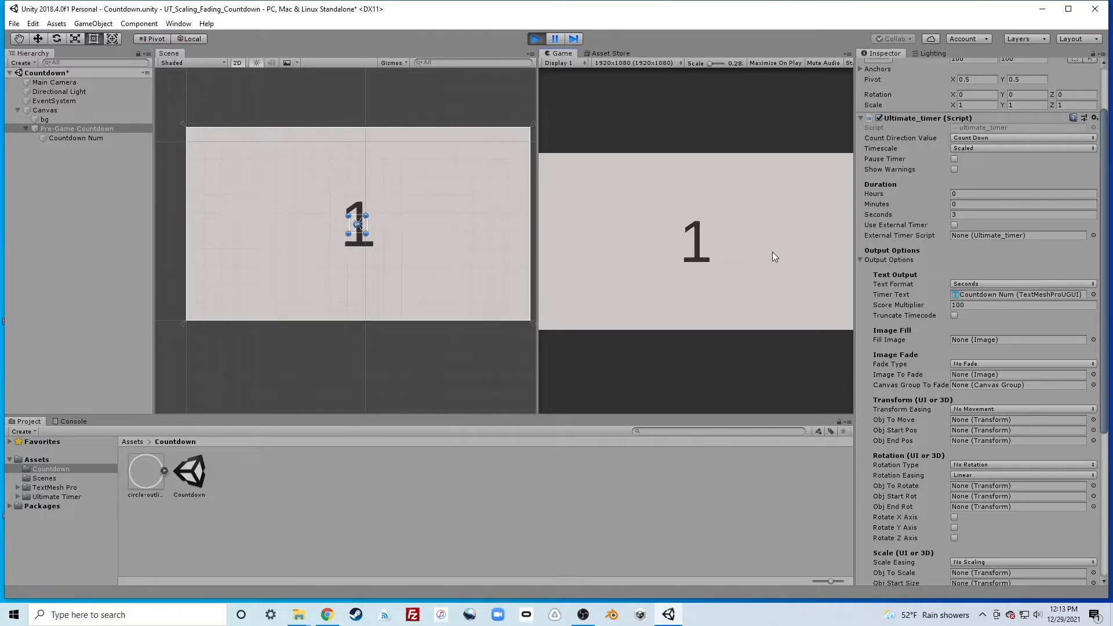
key(ctrl+p)
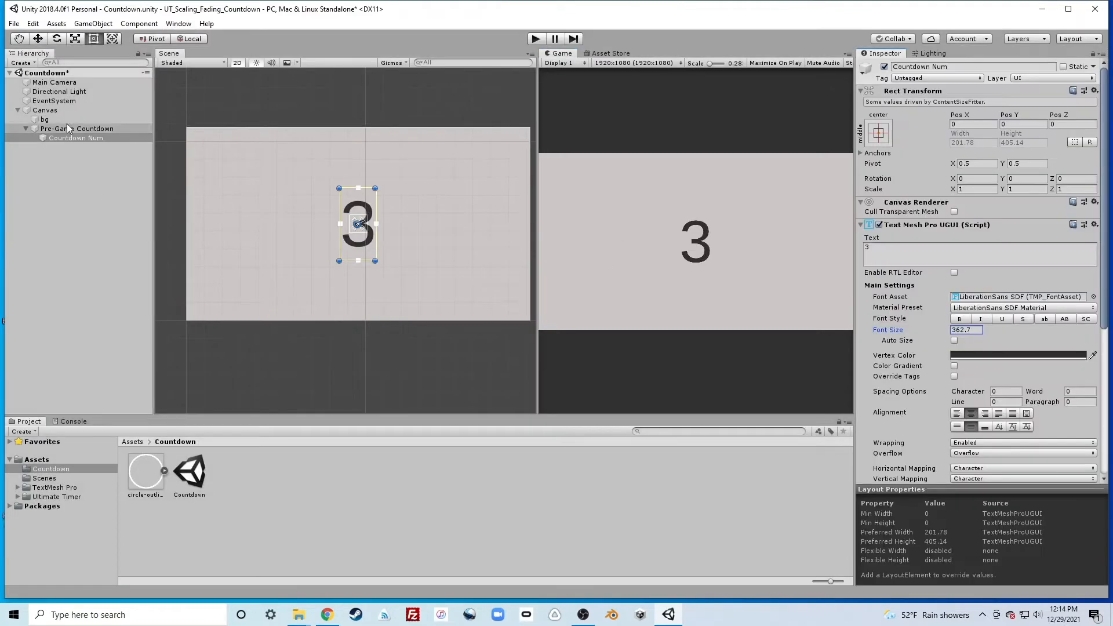
click(89, 128)
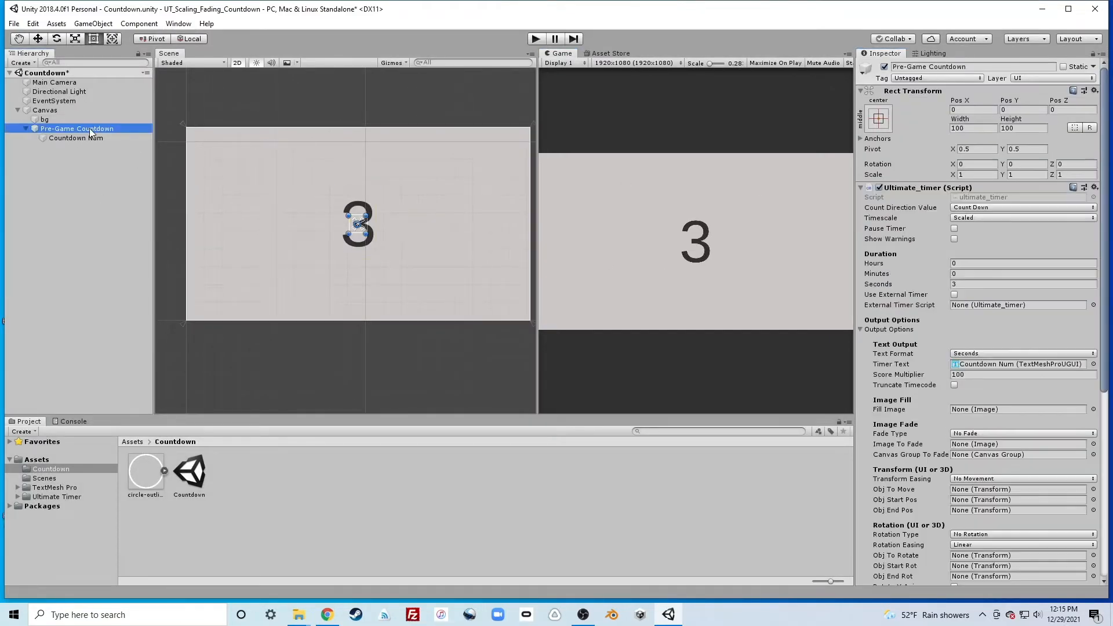
Add an Ultimate_timer component to Countdown Num and set its duration to 1 second
click(81, 136)
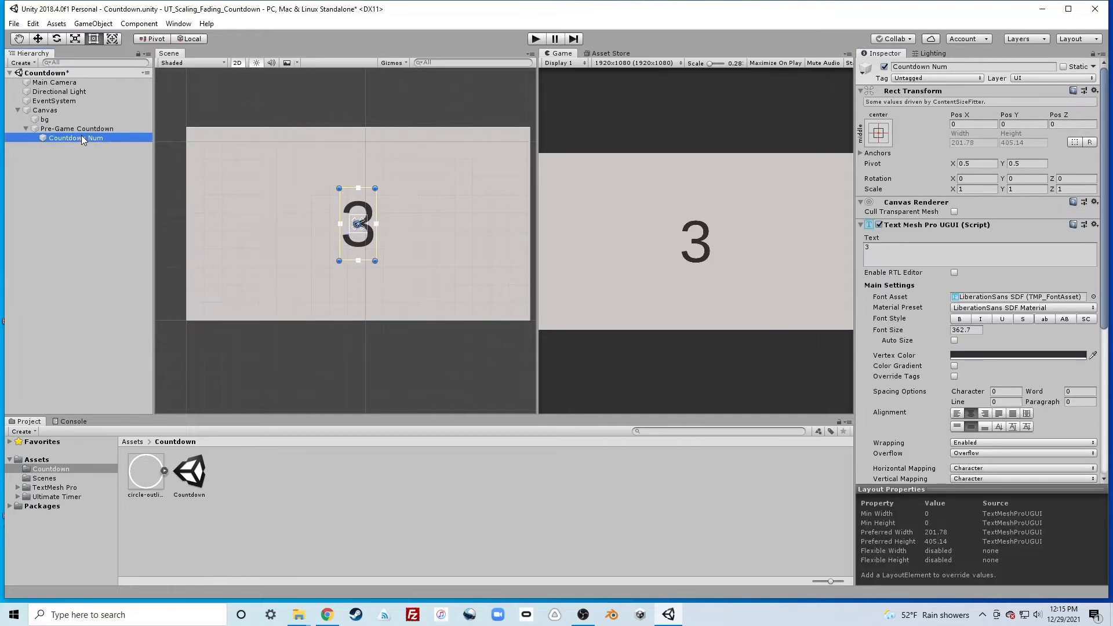
scroll(896, 336, down, 3)
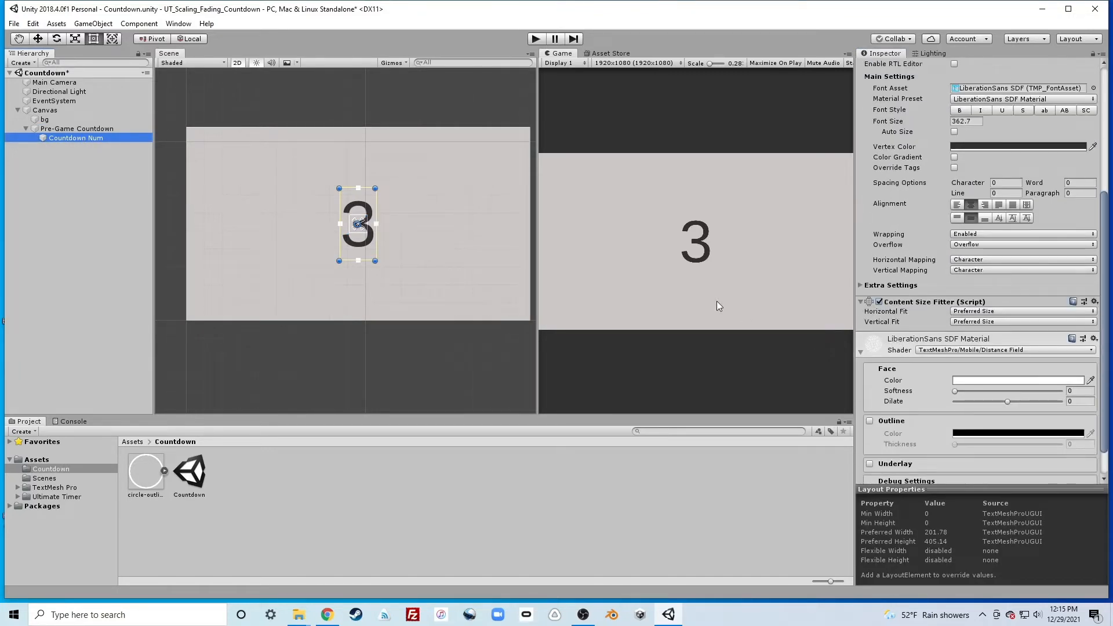
scroll(942, 370, down, 2)
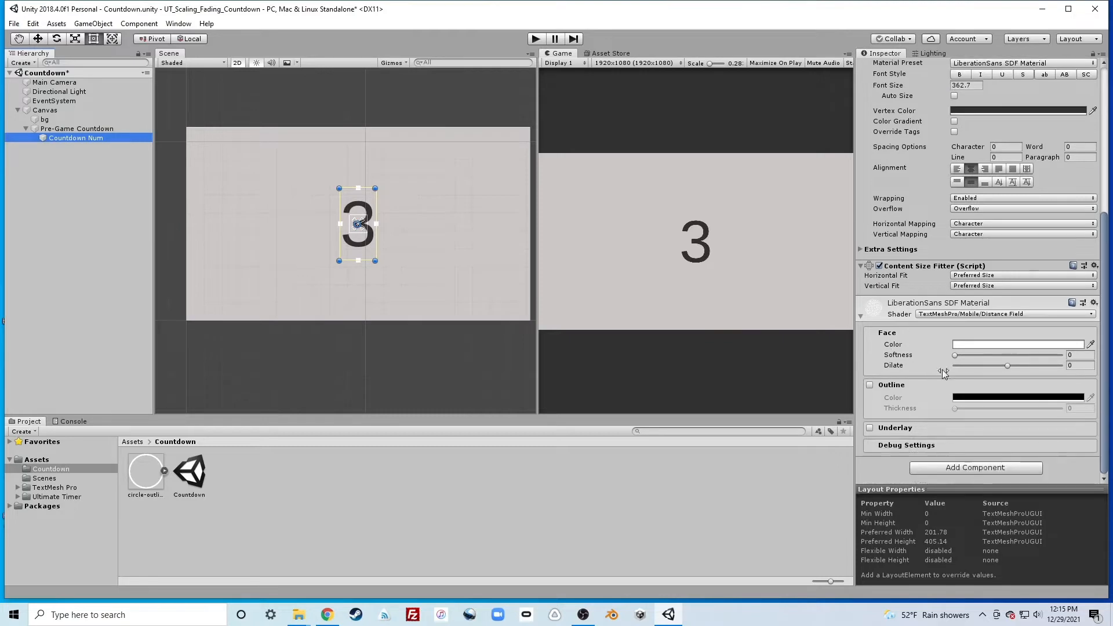
click(942, 467)
click(945, 317)
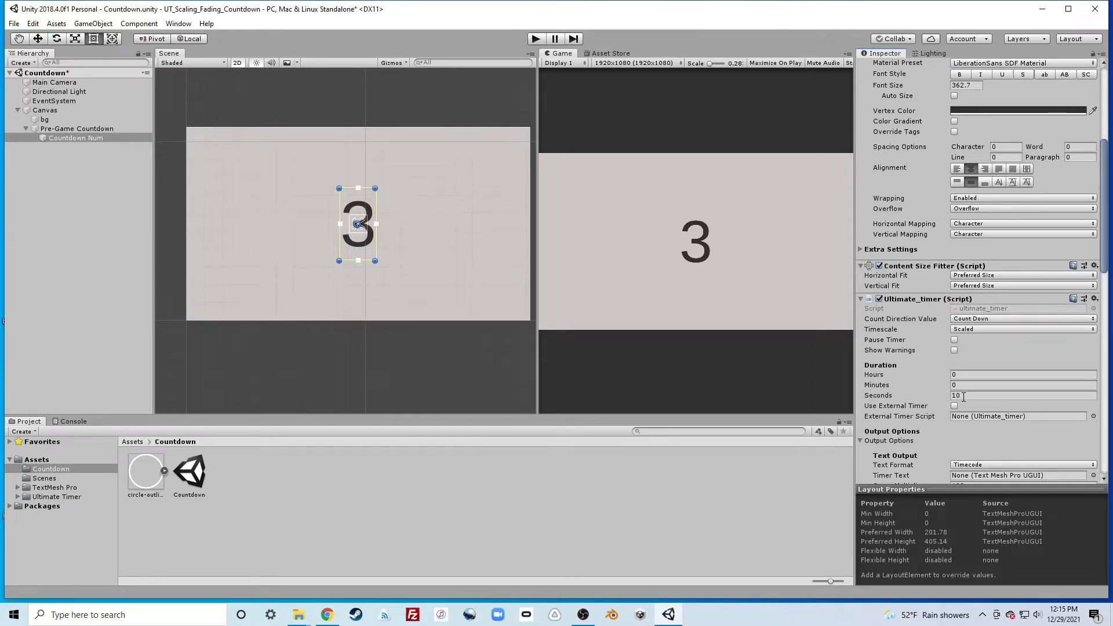
click(919, 396)
text(1)
Set the Countdown Num timer's Scale Easing to Ease Out and assign Countdown Num as Obj To Scale
scroll(886, 257, down, 5)
scroll(886, 257, down, 4)
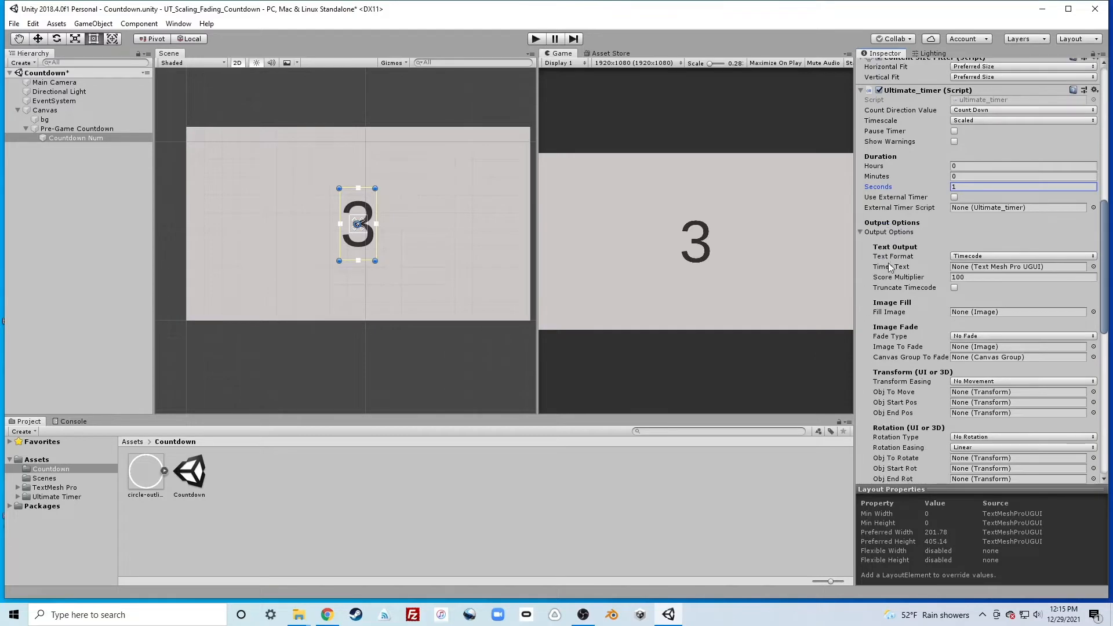
scroll(888, 270, down, 3)
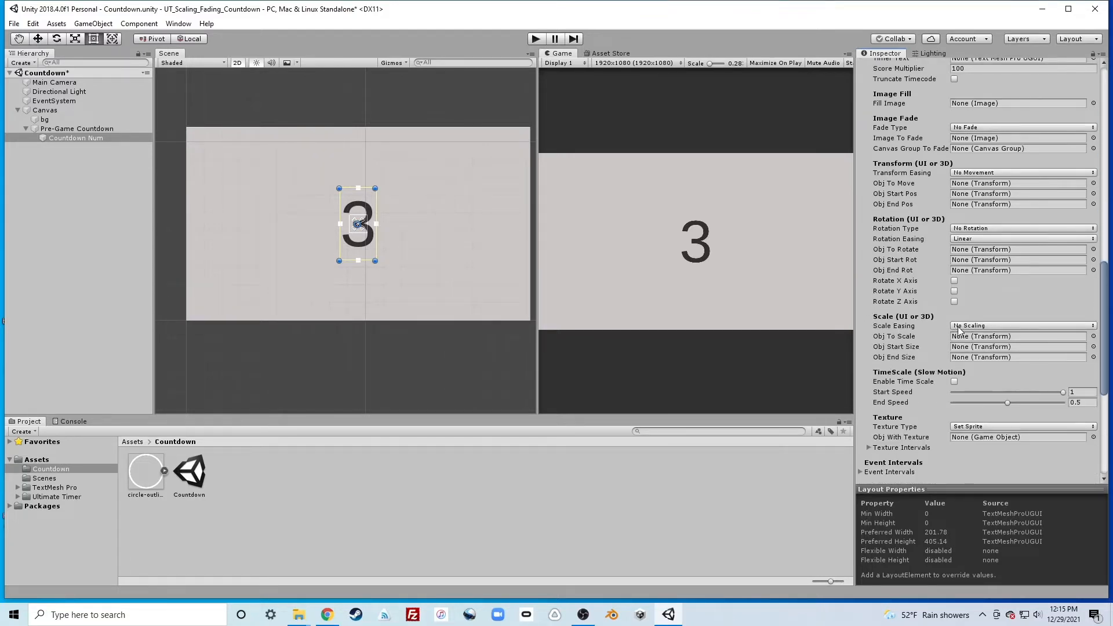
click(958, 327)
click(979, 378)
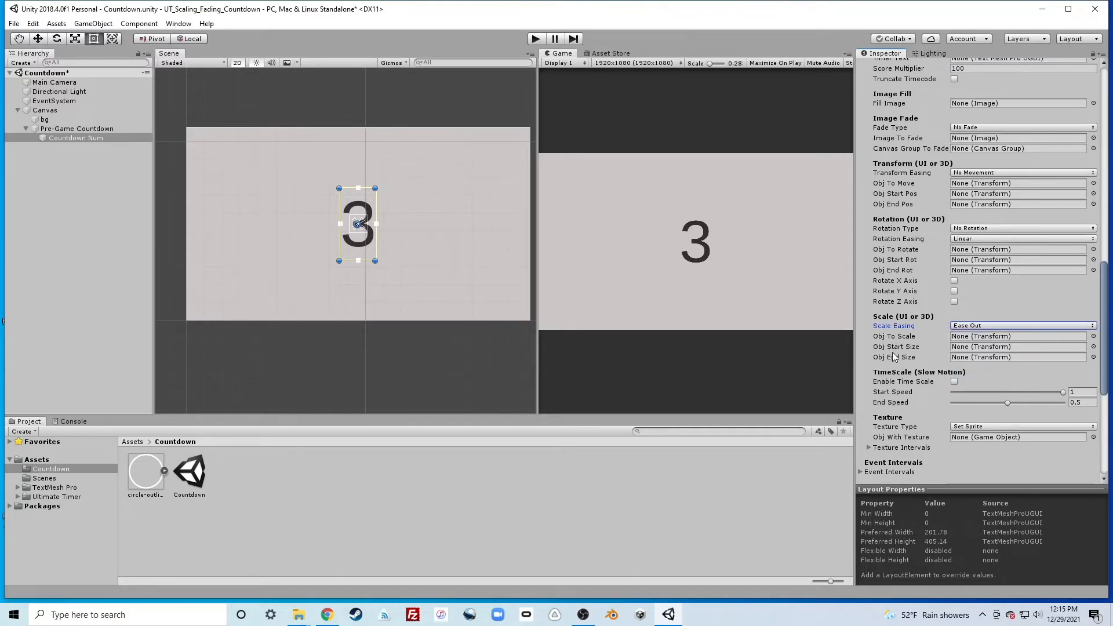
drag(87, 139, 954, 338)
Duplicate Countdown Num and move the copy to the left of the original, at Pos X about -344
click(67, 137)
key(ctrl+d)
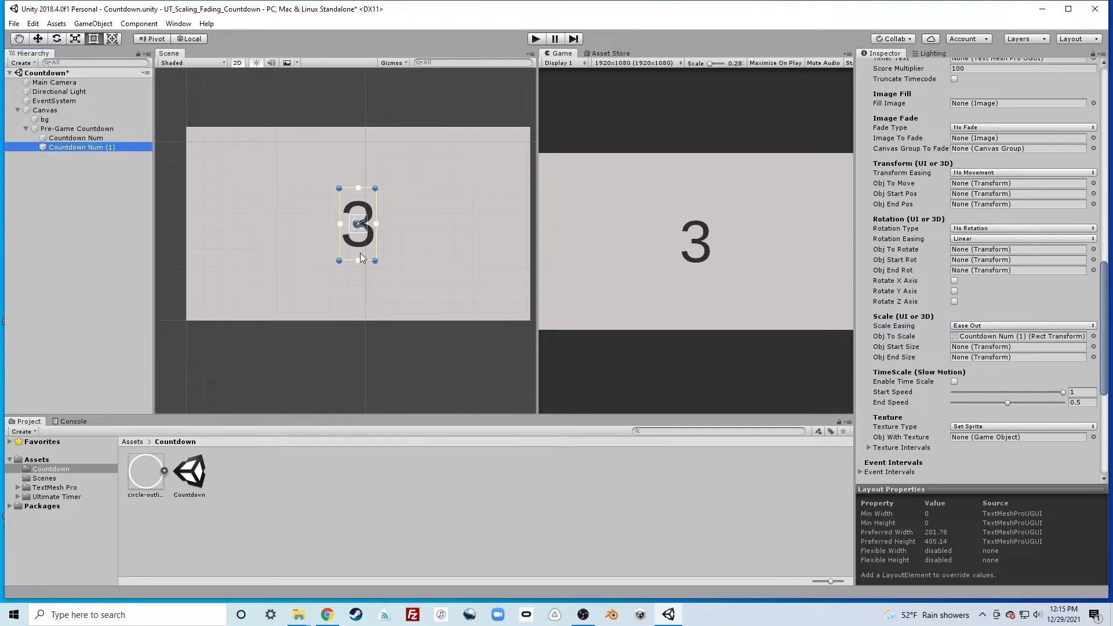
key(w)
drag(403, 225, 344, 227)
Set the vertex color of the duplicated number to red FF0000
scroll(951, 204, up, 10)
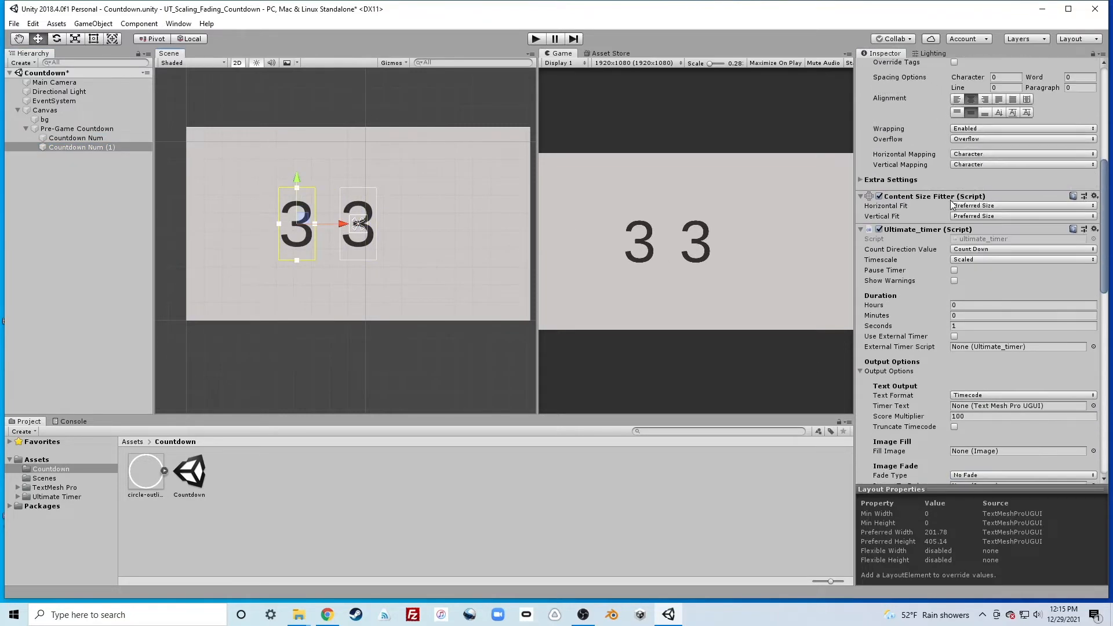
scroll(951, 203, up, 8)
click(965, 319)
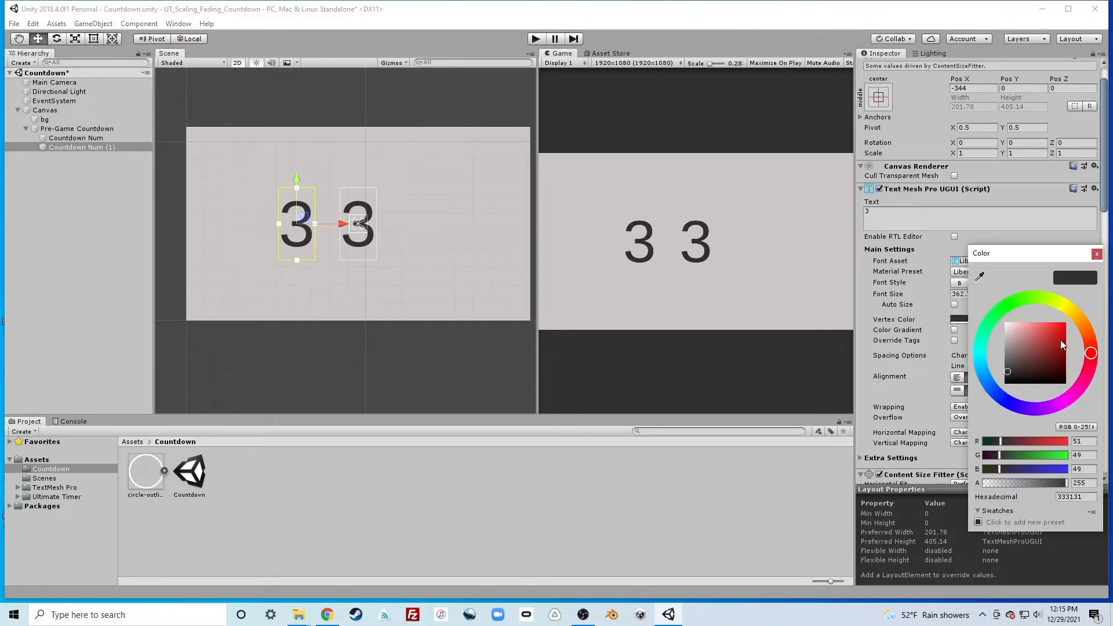
drag(1050, 328, 1071, 317)
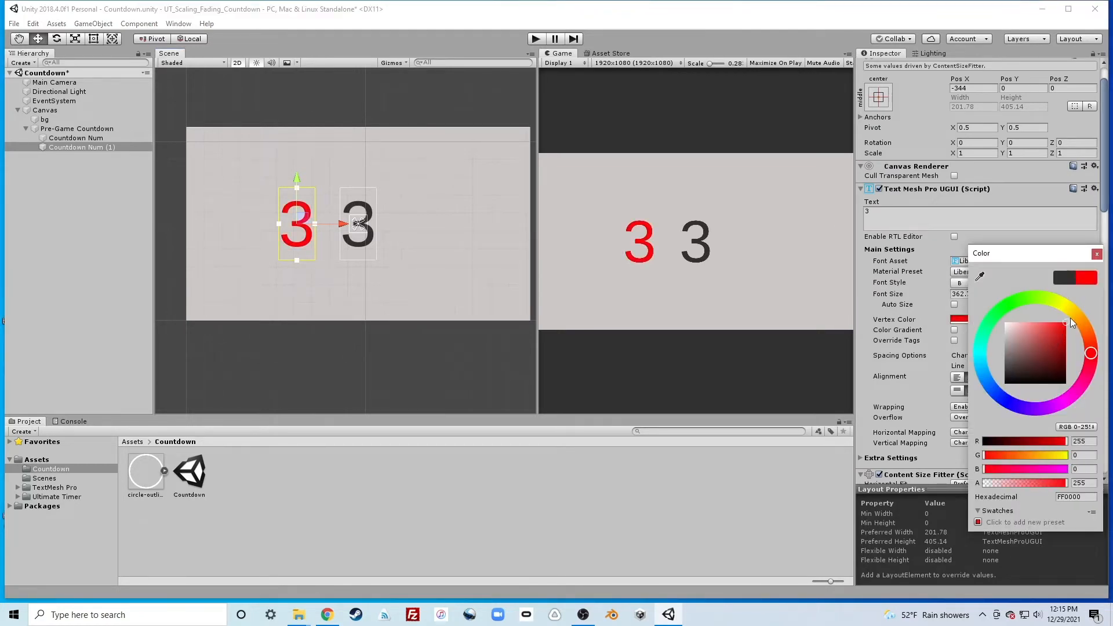
click(1097, 255)
Rename the red duplicate Countdown Num (1) to Start Size
click(75, 147)
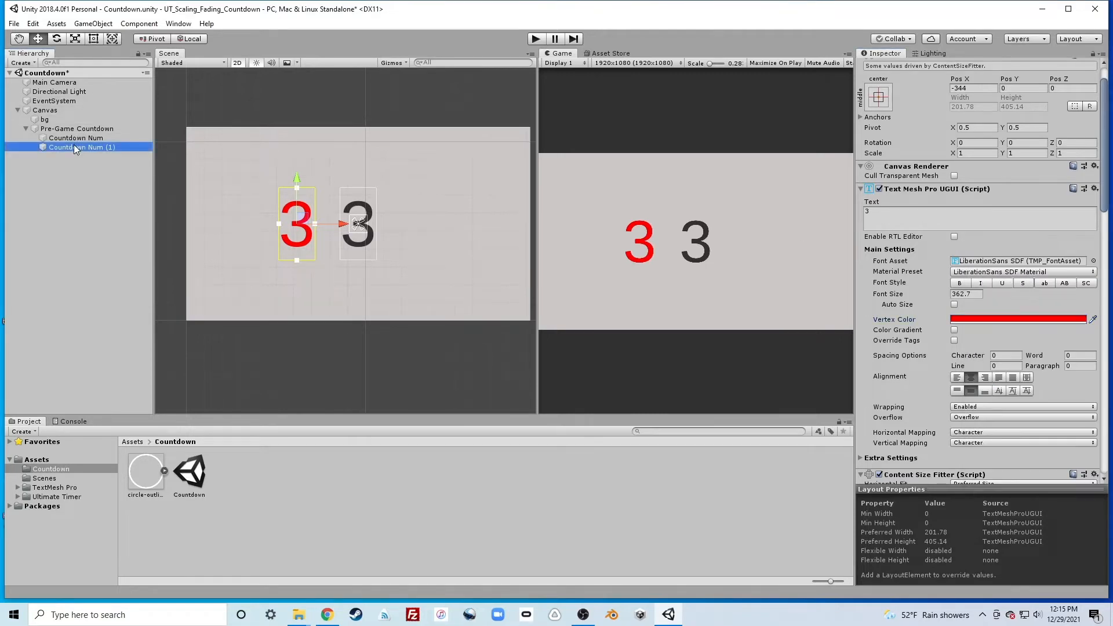
click(74, 147)
text(St)
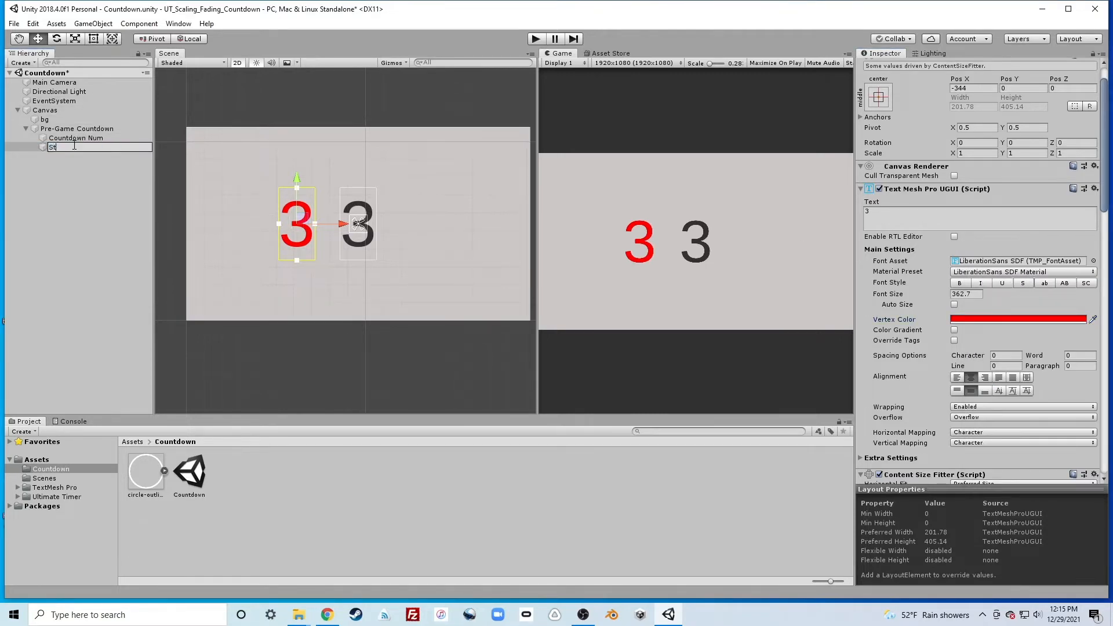
text(art Sign)
key(Return)
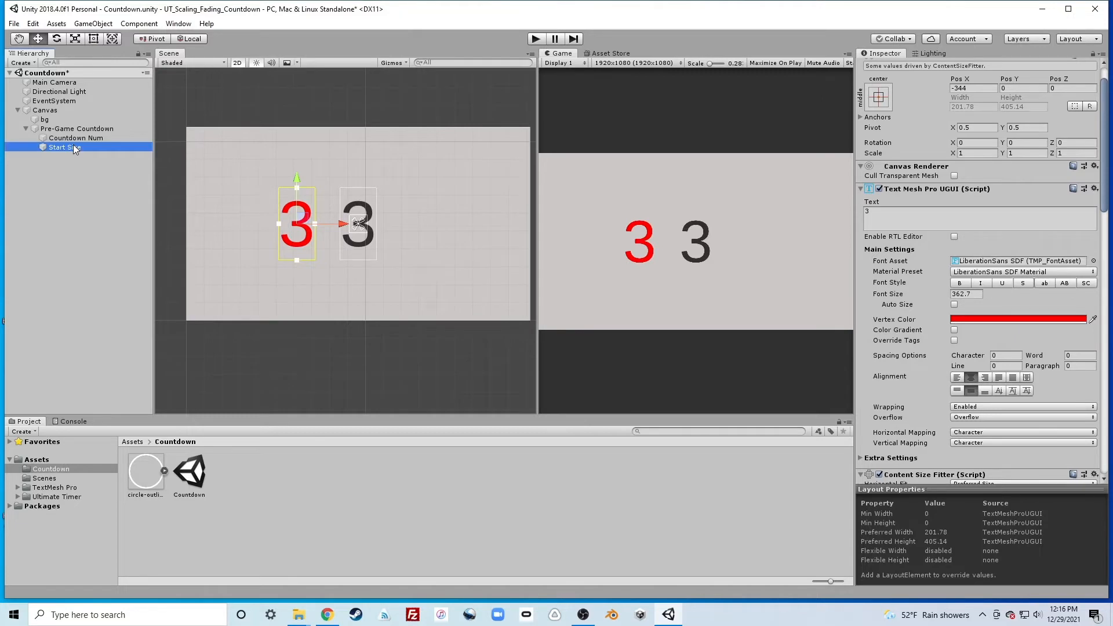
Duplicate Start Size and rename the copy to End Size
key(ctrl+d)
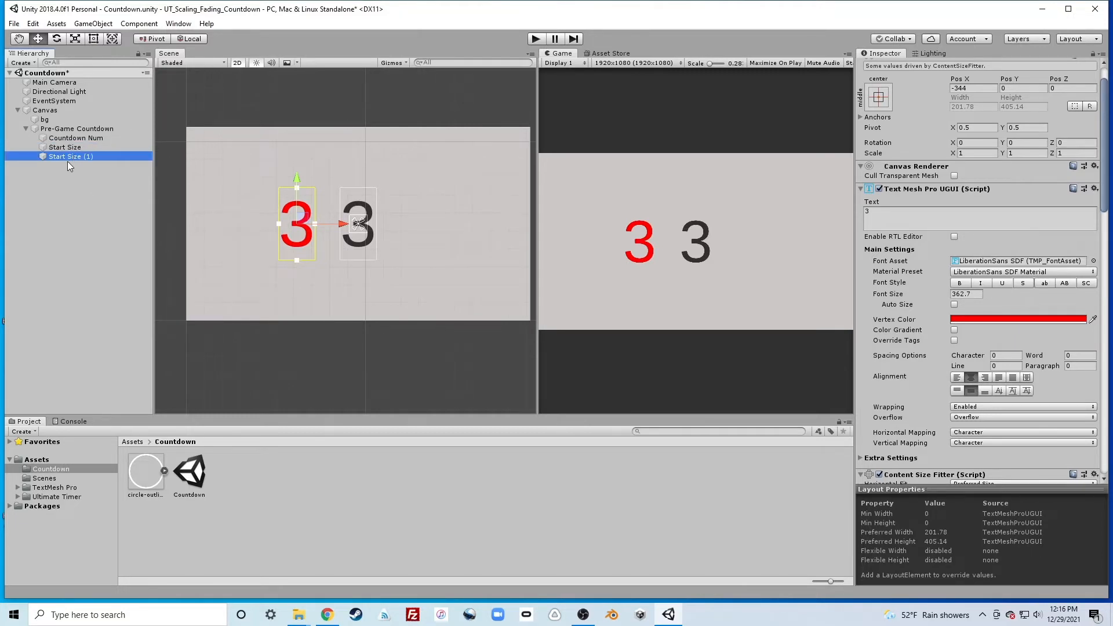
click(65, 156)
text(End)
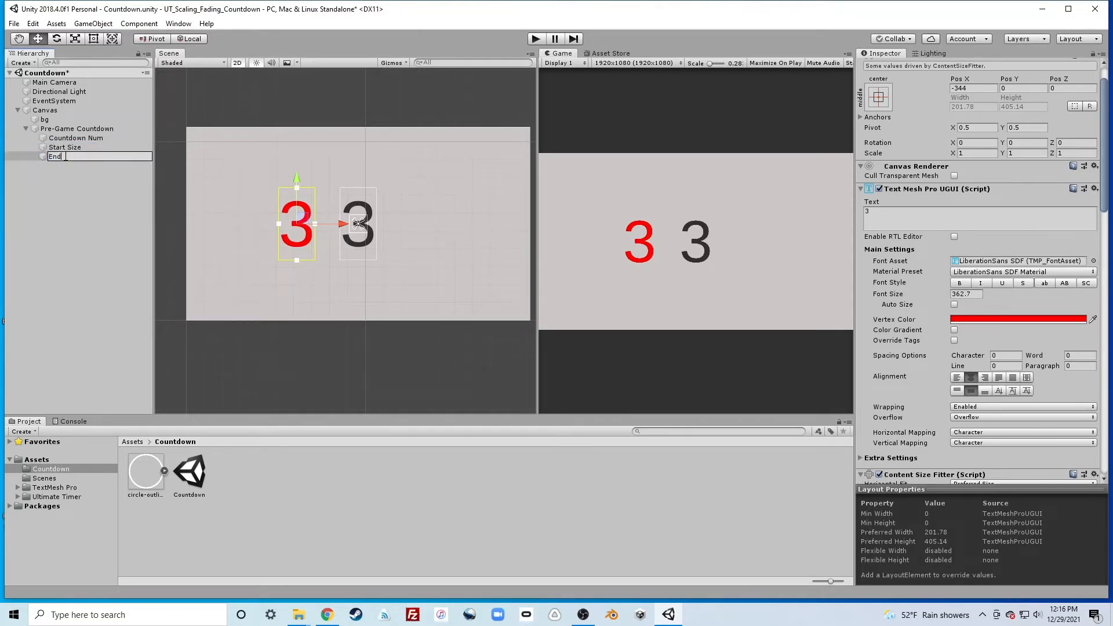
text( Size)
key(Return)
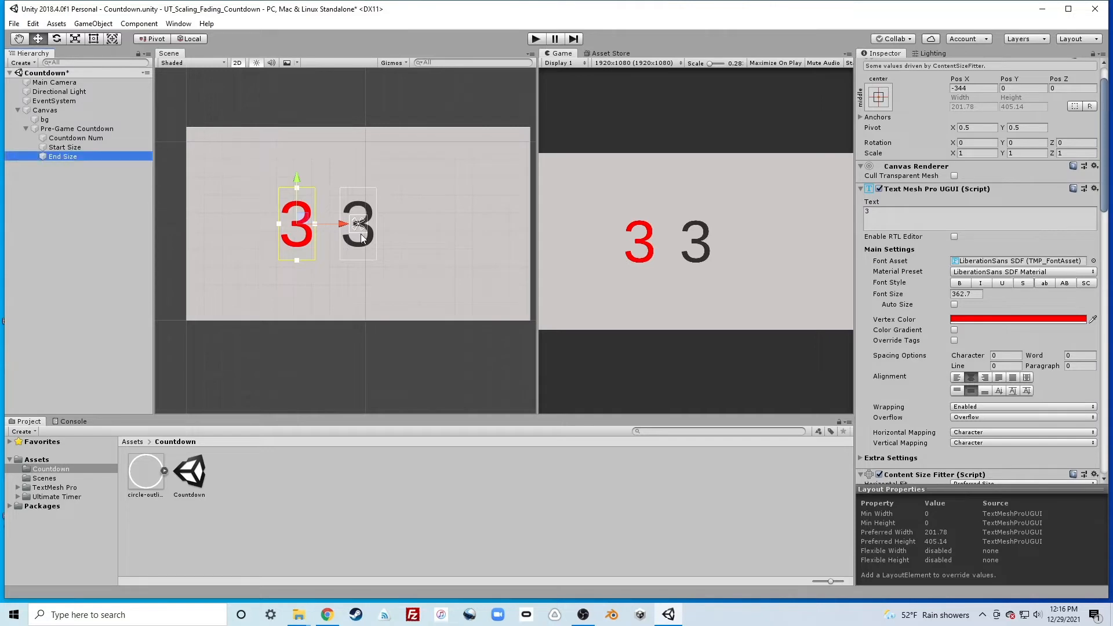
Move End Size to the right of the dark number, at Pos X about 406, and set its X and Y scale to 0.1
drag(347, 224, 483, 225)
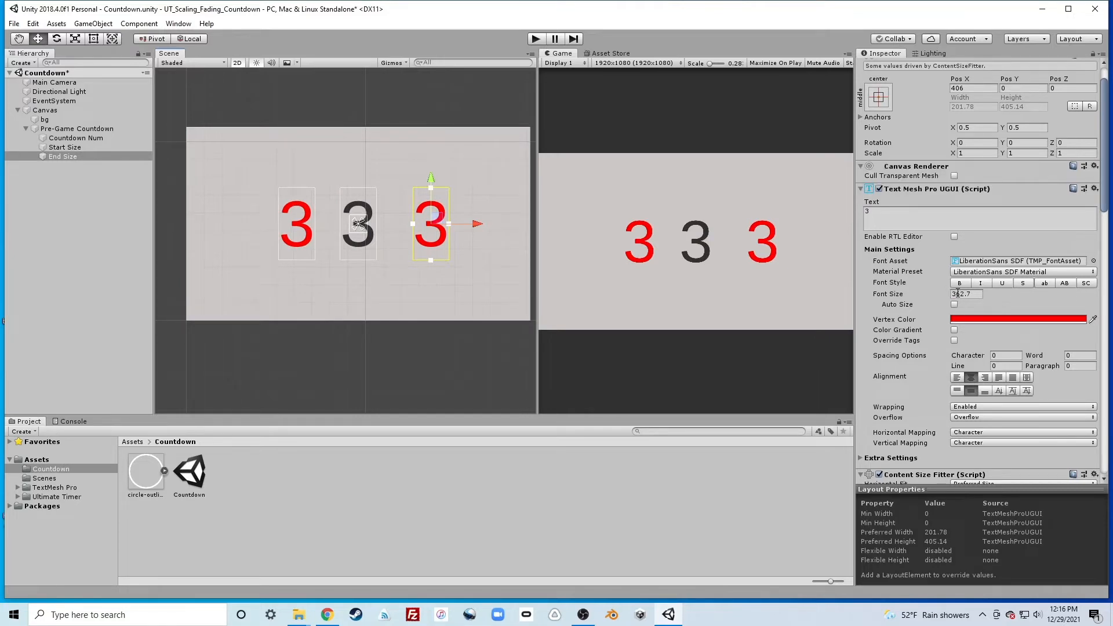
click(1078, 152)
click(985, 154)
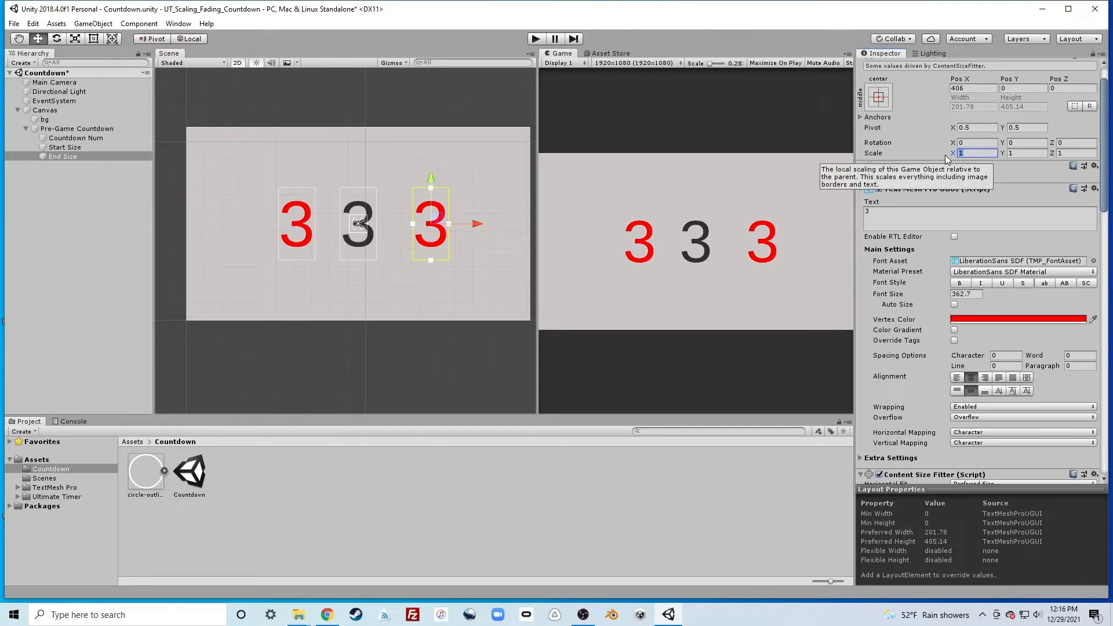
text(0.1)
key(Tab)
text(.1)
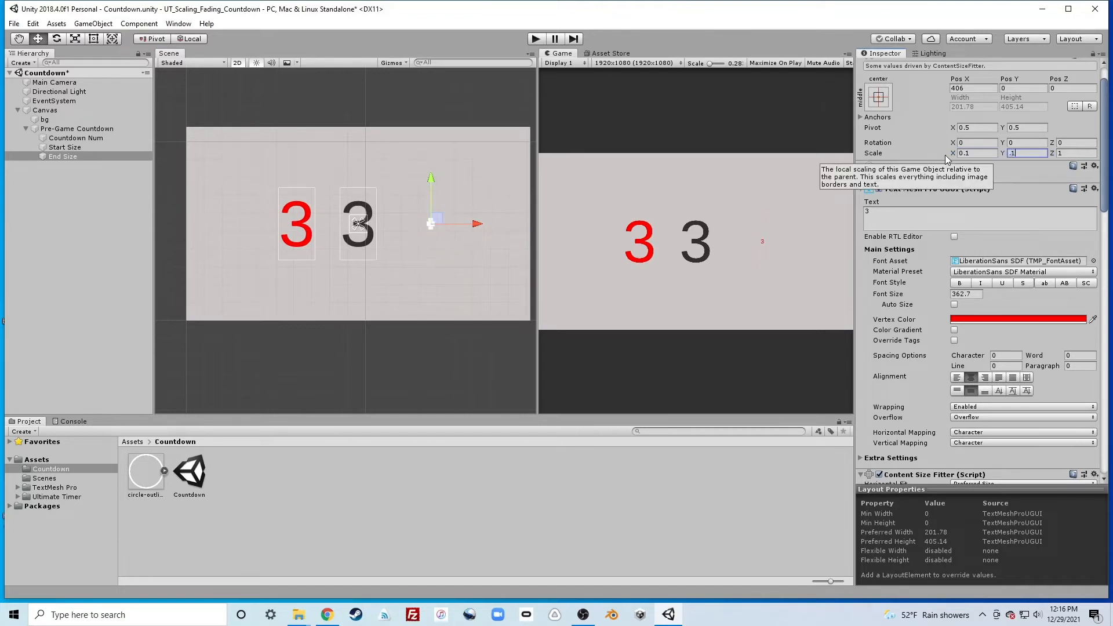
key(Tab)
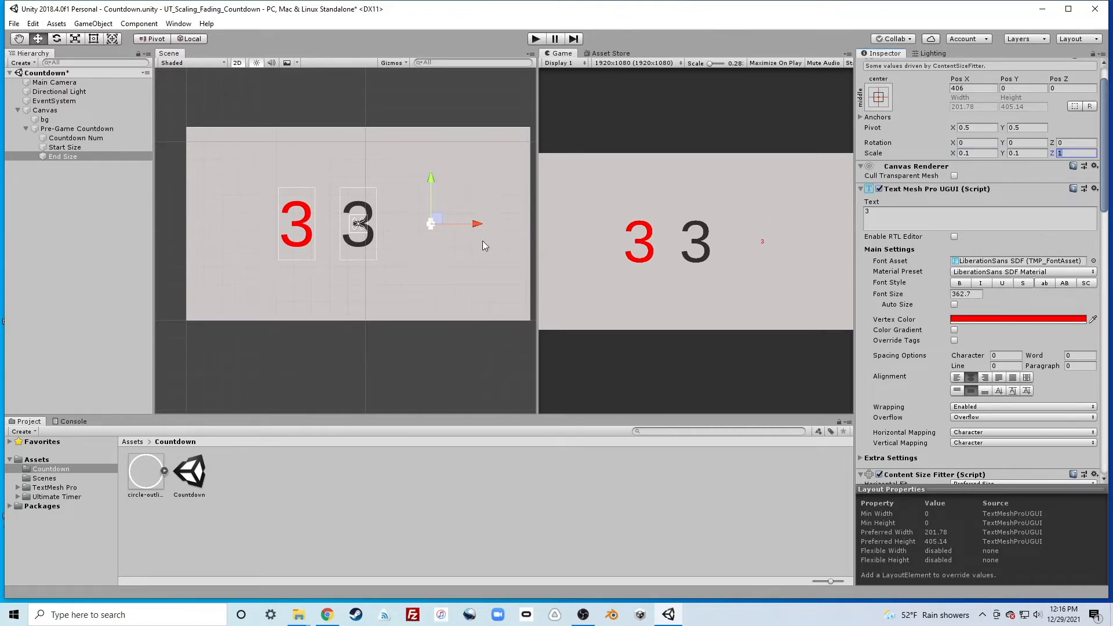
scroll(402, 228, up, 6)
middle_drag(339, 219, 217, 216)
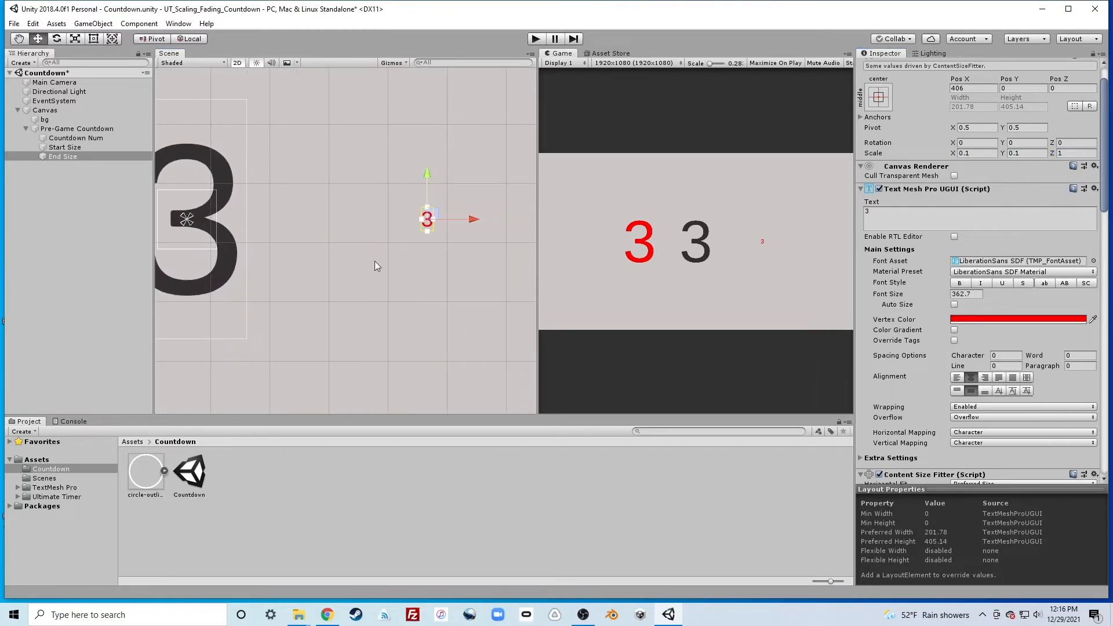
click(432, 248)
middle_drag(366, 247, 464, 258)
scroll(420, 250, down, 4)
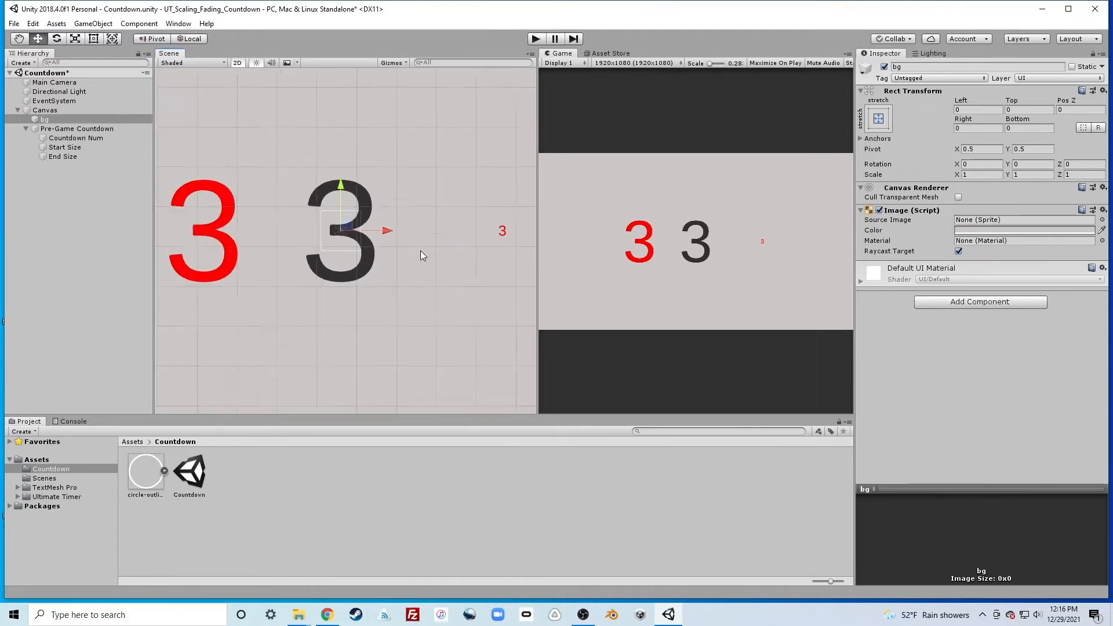
In Countdown Num's Ultimate_timer scale settings, assign Start Size as Obj Start Size and End Size as Obj End Size
click(63, 139)
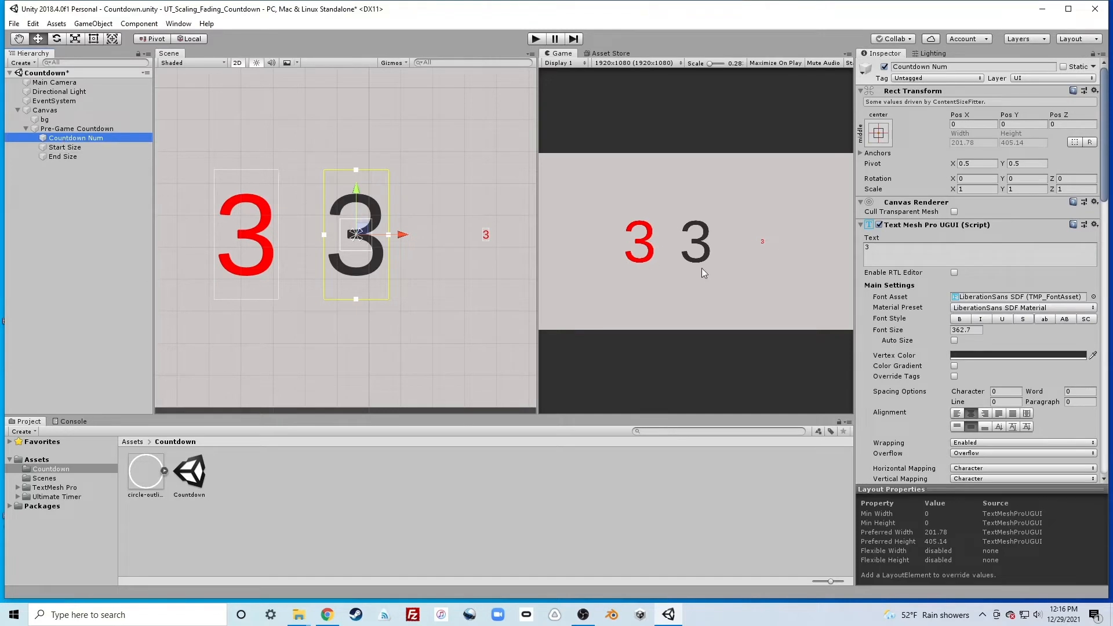
scroll(1003, 361, down, 5)
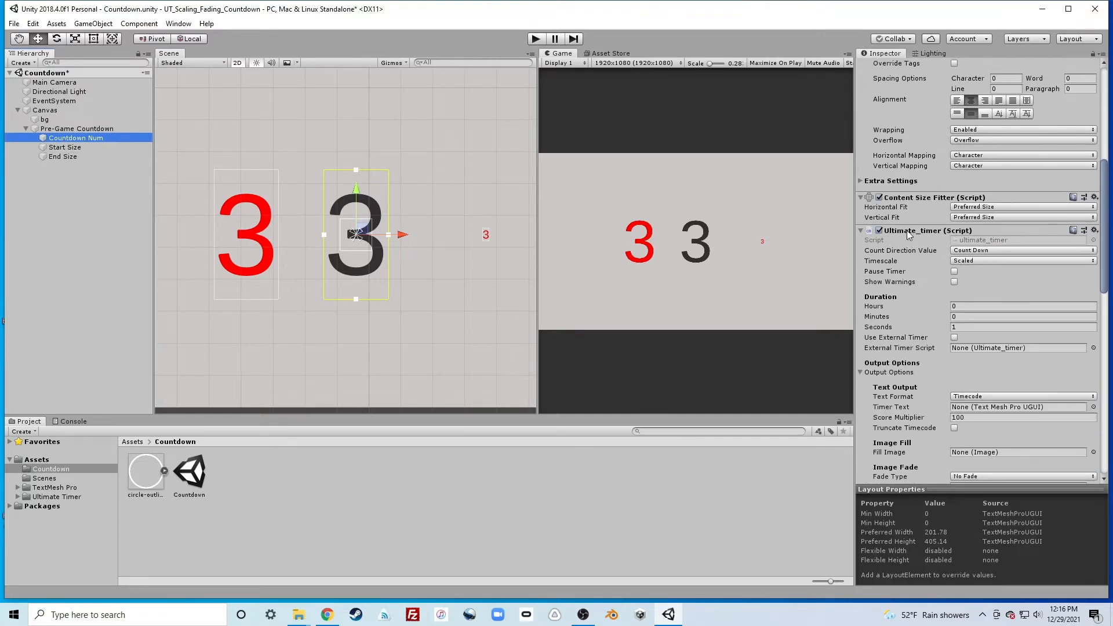
scroll(910, 243, down, 4)
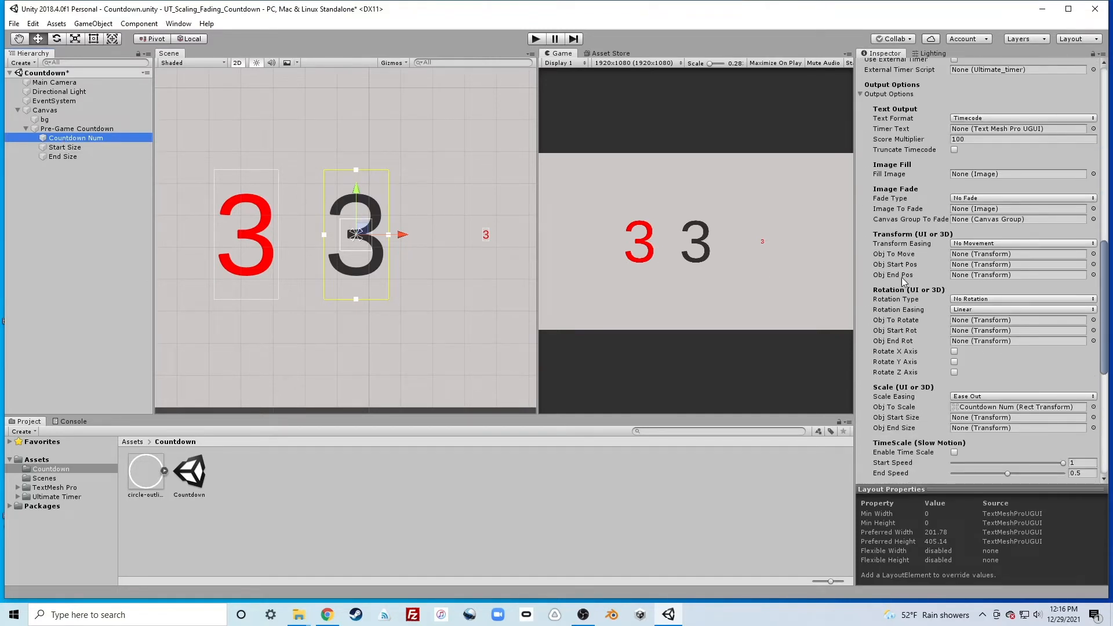
scroll(902, 283, down, 2)
scroll(899, 287, down, 1)
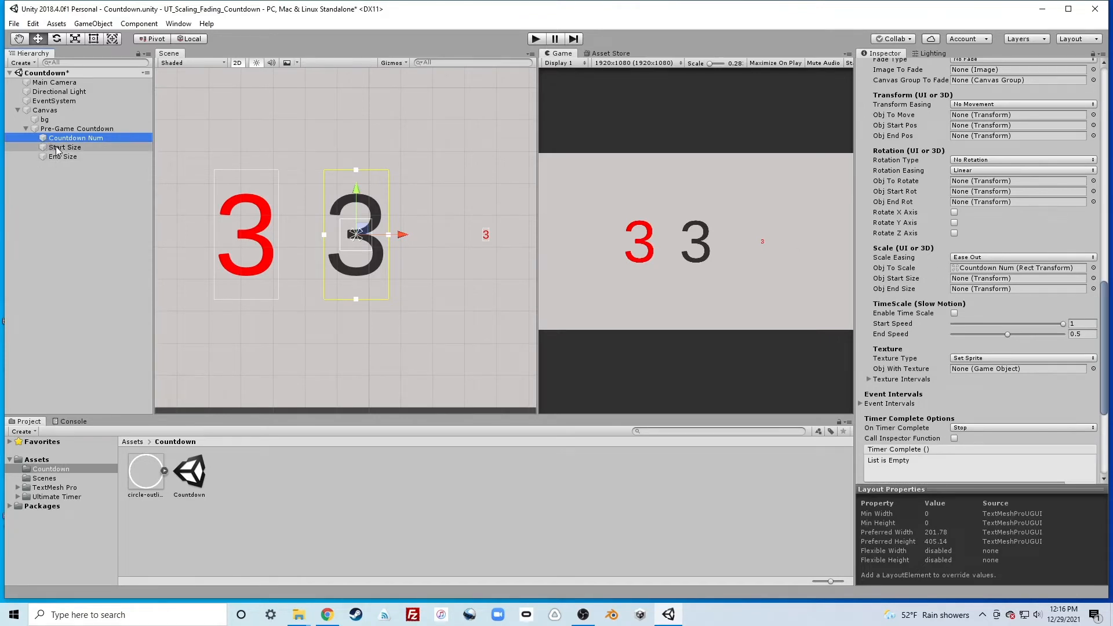
drag(56, 147, 953, 279)
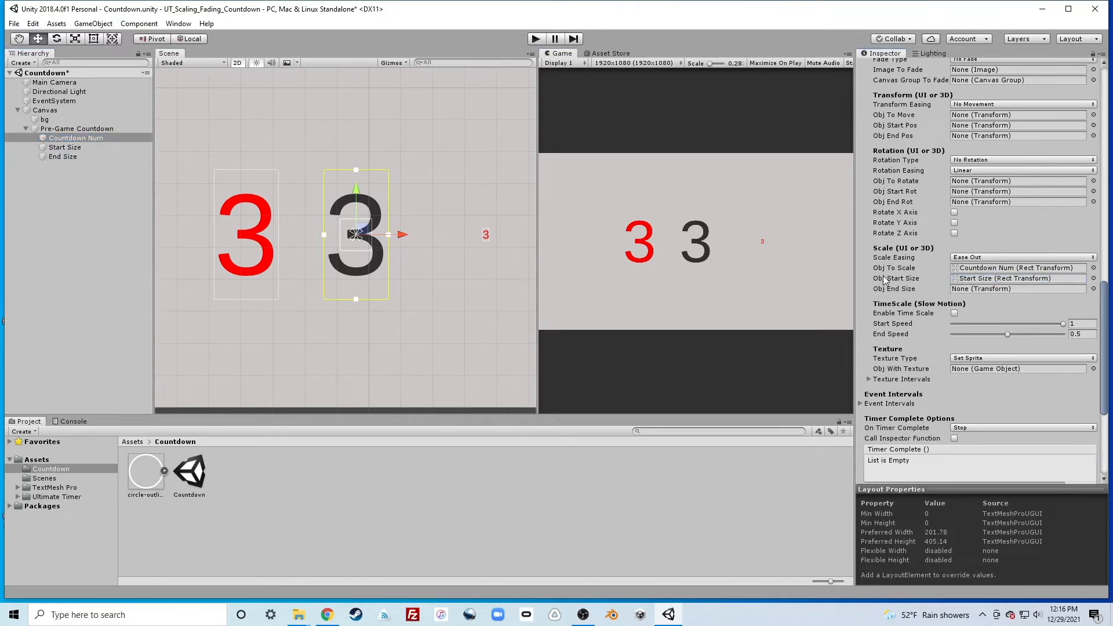
drag(78, 158, 969, 295)
Set On Timer Complete to Restart in Countdown Num's Ultimate_timer
scroll(968, 333, down, 5)
scroll(966, 335, down, 1)
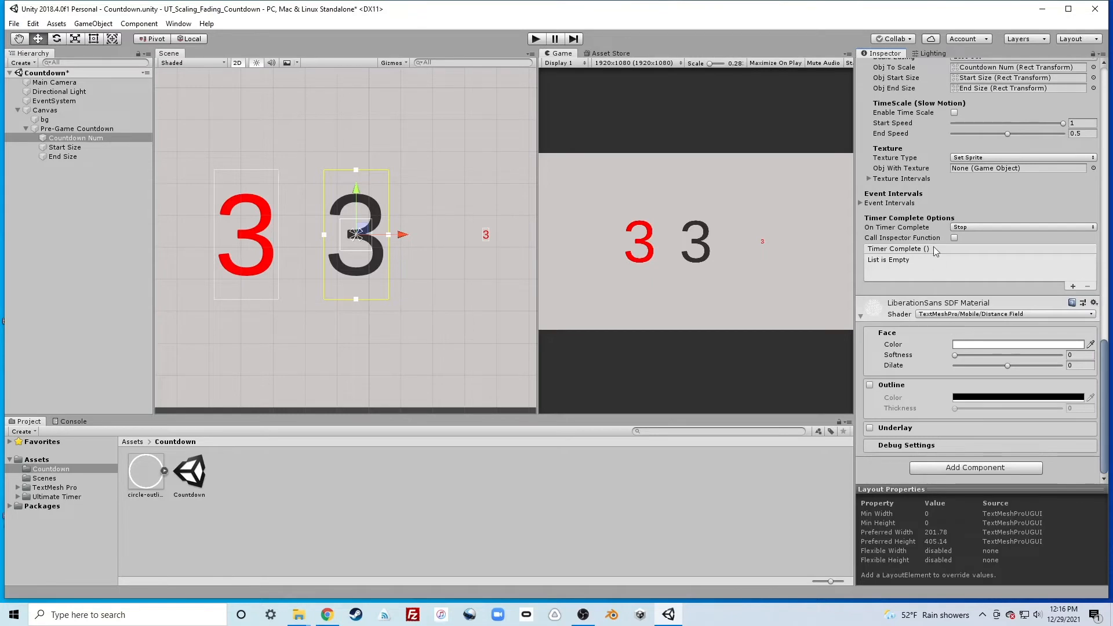
click(972, 228)
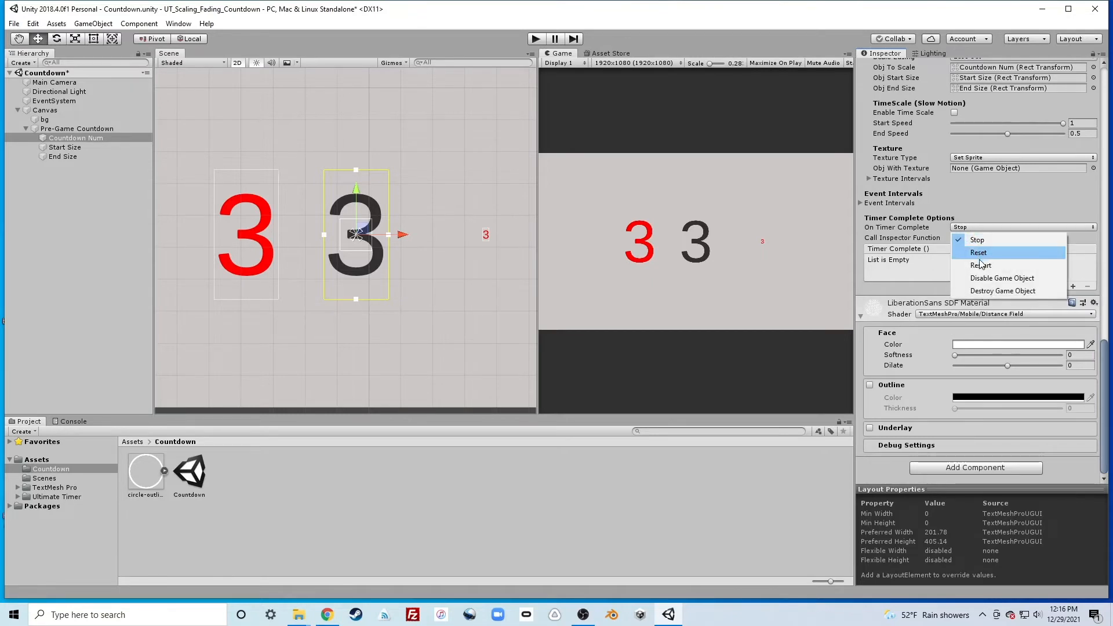
click(980, 265)
Play the scene to preview the number's scaling between both size references, and stop it
scroll(1012, 248, up, 10)
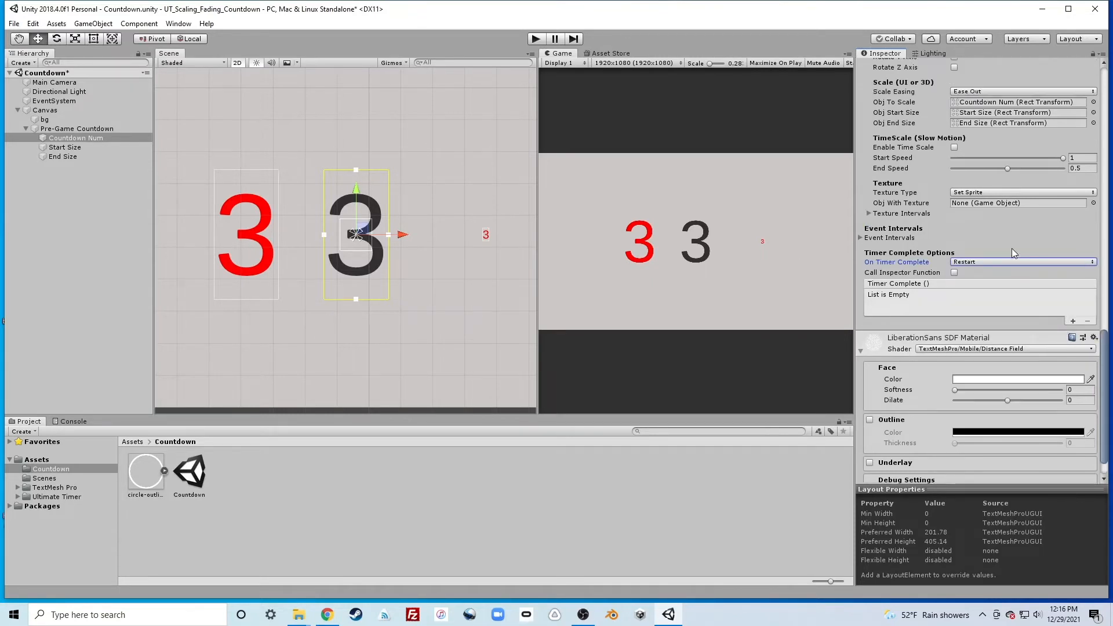
click(536, 42)
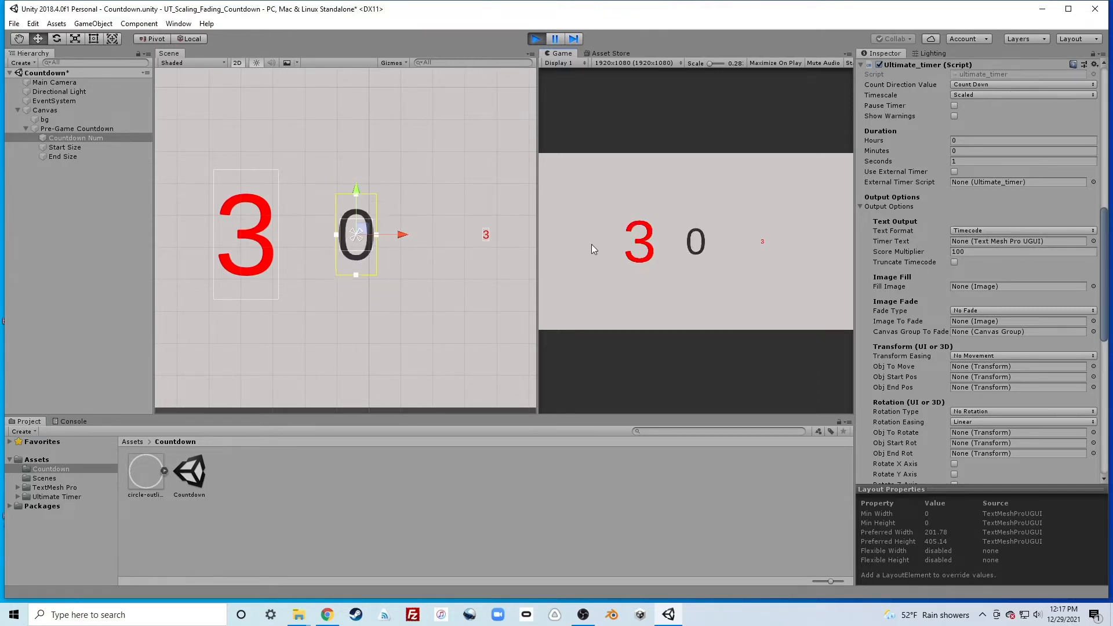
key(ctrl+p)
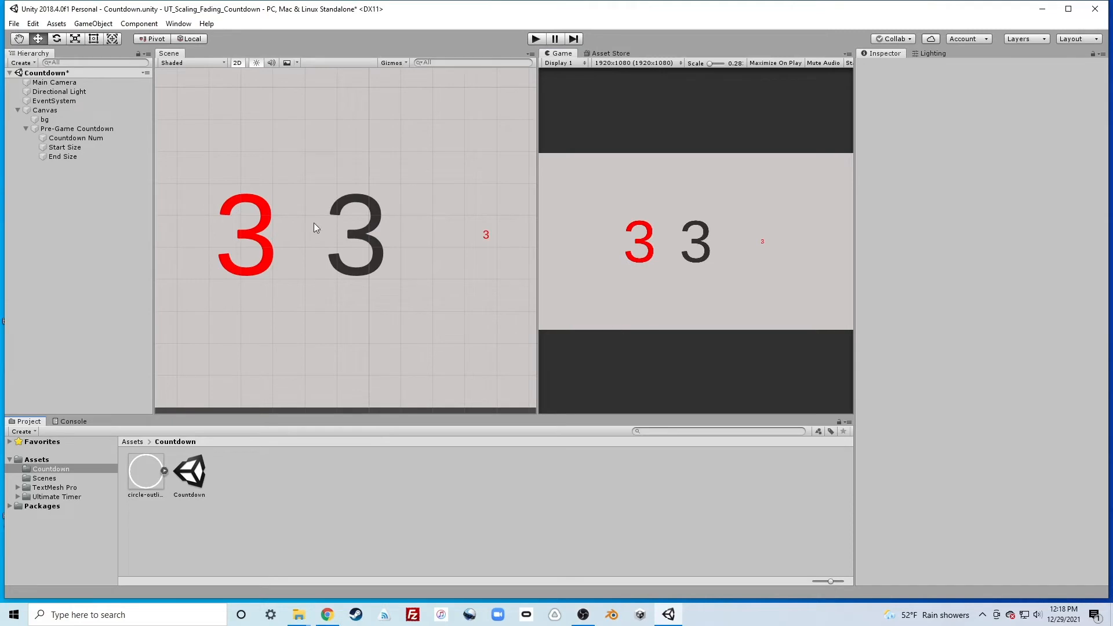
Set Pos X of both Start Size and End Size to 0 and deactivate the two objects
click(77, 149)
ctrl+click(71, 158)
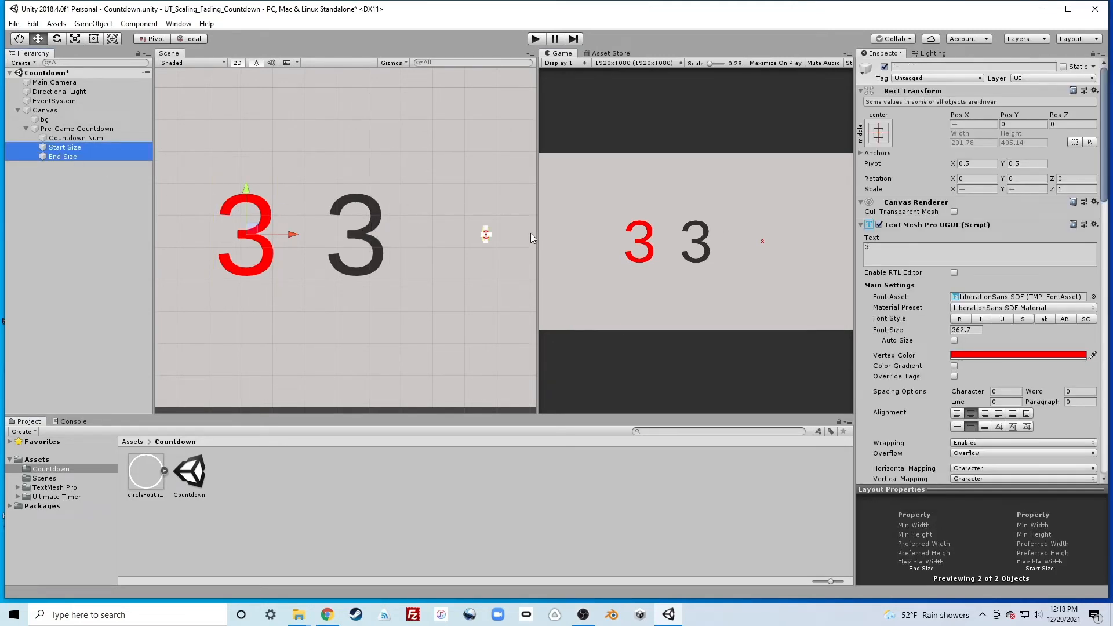
click(965, 124)
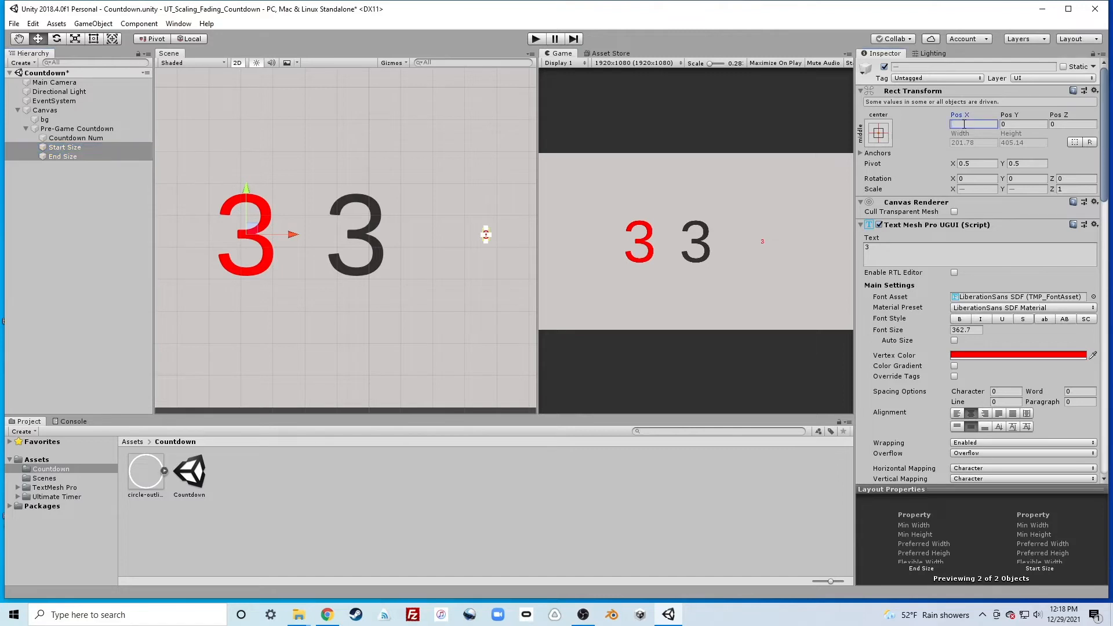
text(0)
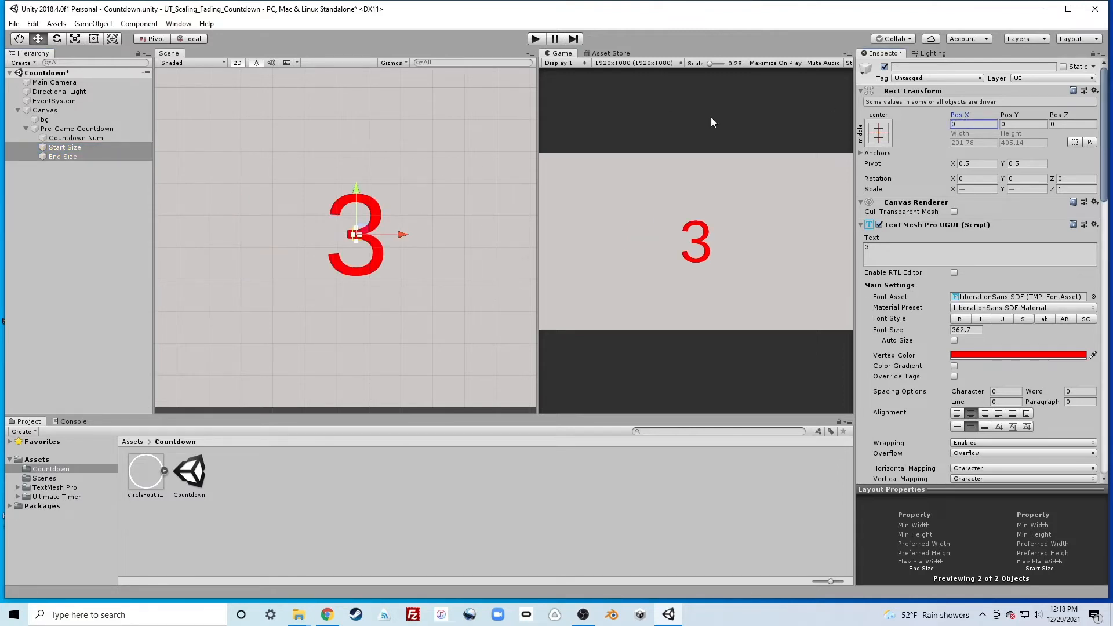
click(885, 67)
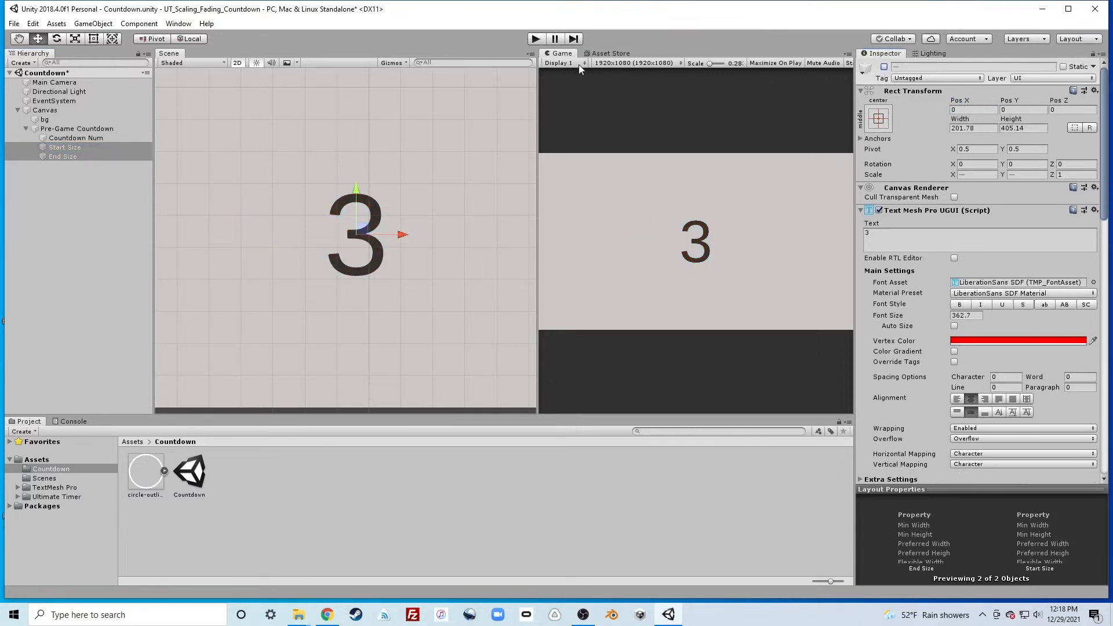
Play the scene to check the countdown with the size references hidden, and stop it
click(536, 38)
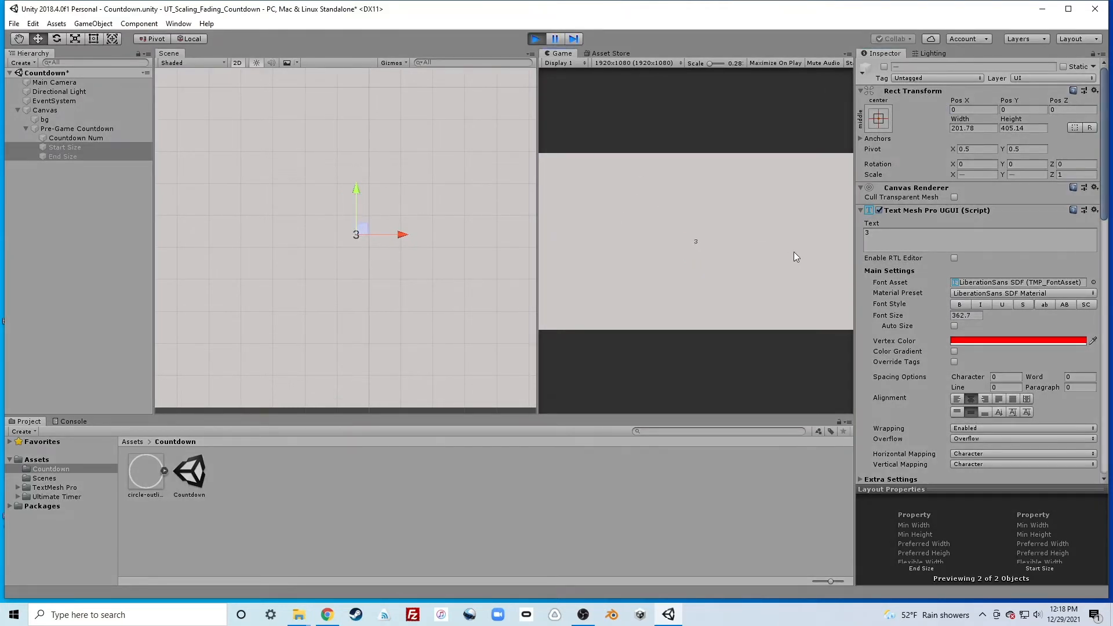
scroll(353, 218, down, 4)
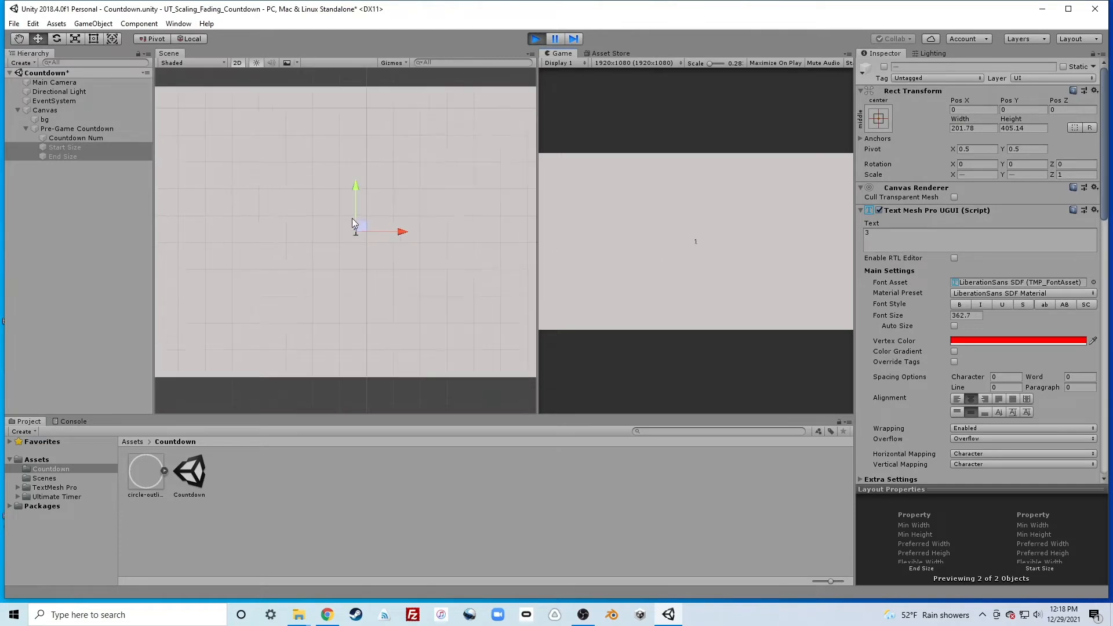
click(536, 39)
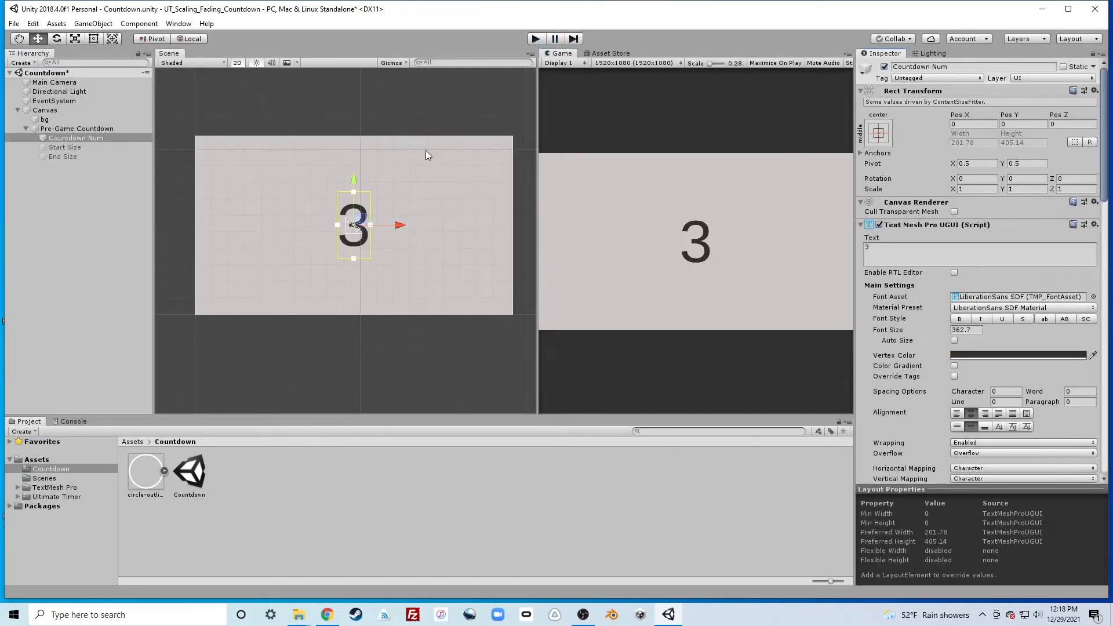
Set Fade Type to Fade Out in Countdown Num's Ultimate_timer and try to assign Countdown Num as Image To Fade
click(861, 225)
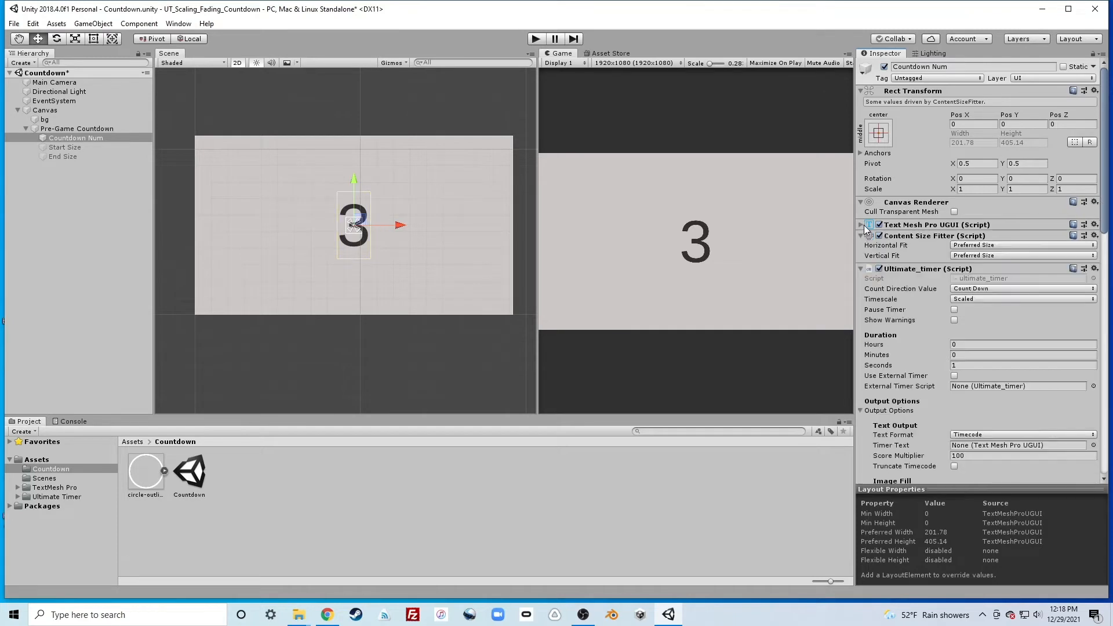
scroll(928, 271, down, 3)
scroll(928, 271, down, 5)
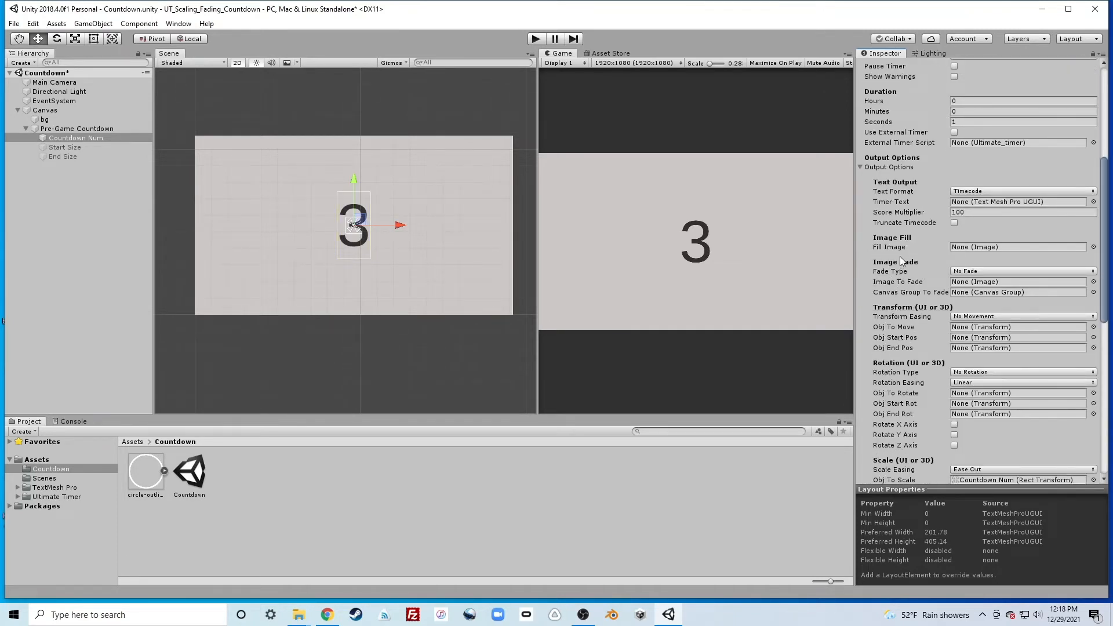
click(955, 272)
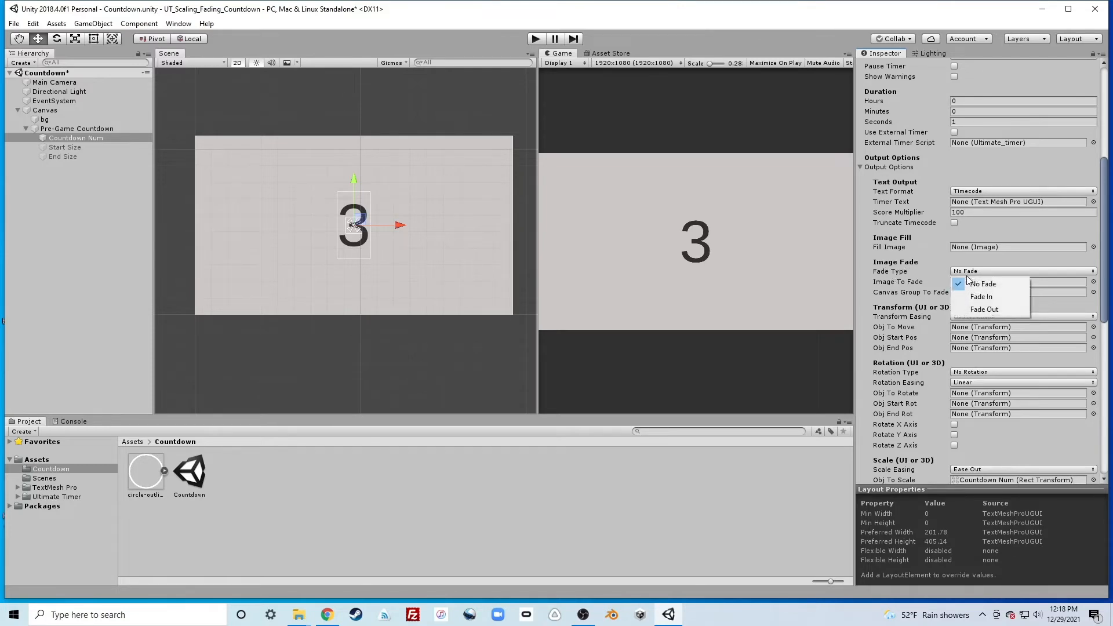
click(979, 310)
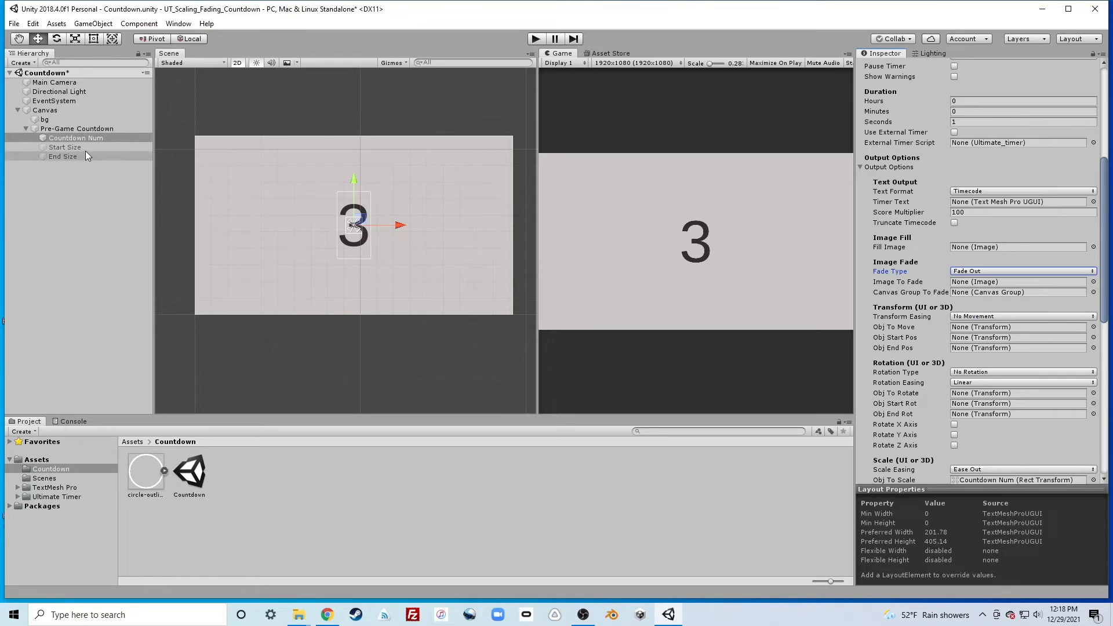
drag(79, 137, 989, 286)
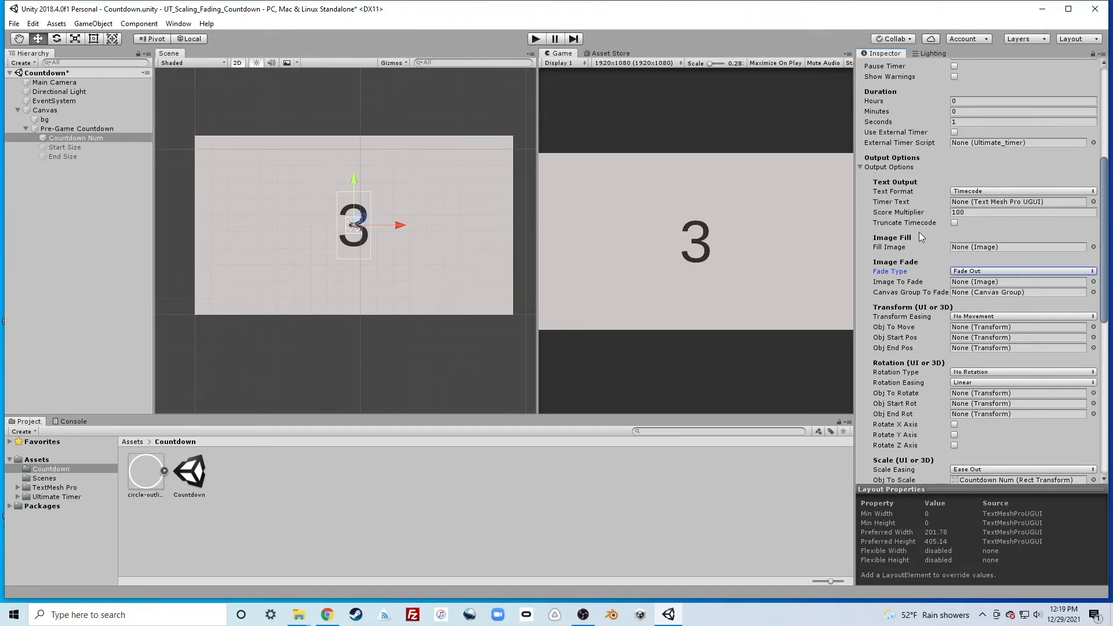
Collapse the Ultimate_timer and material sections of Countdown Num, add a Canvas Group component and expand its settings
scroll(920, 189, up, 7)
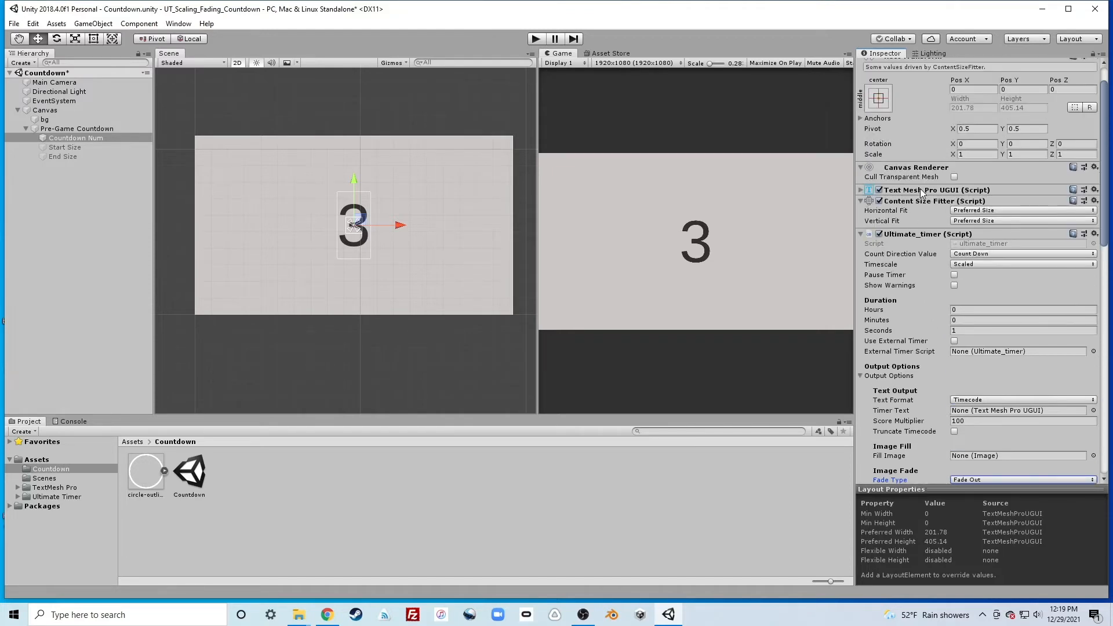
click(862, 269)
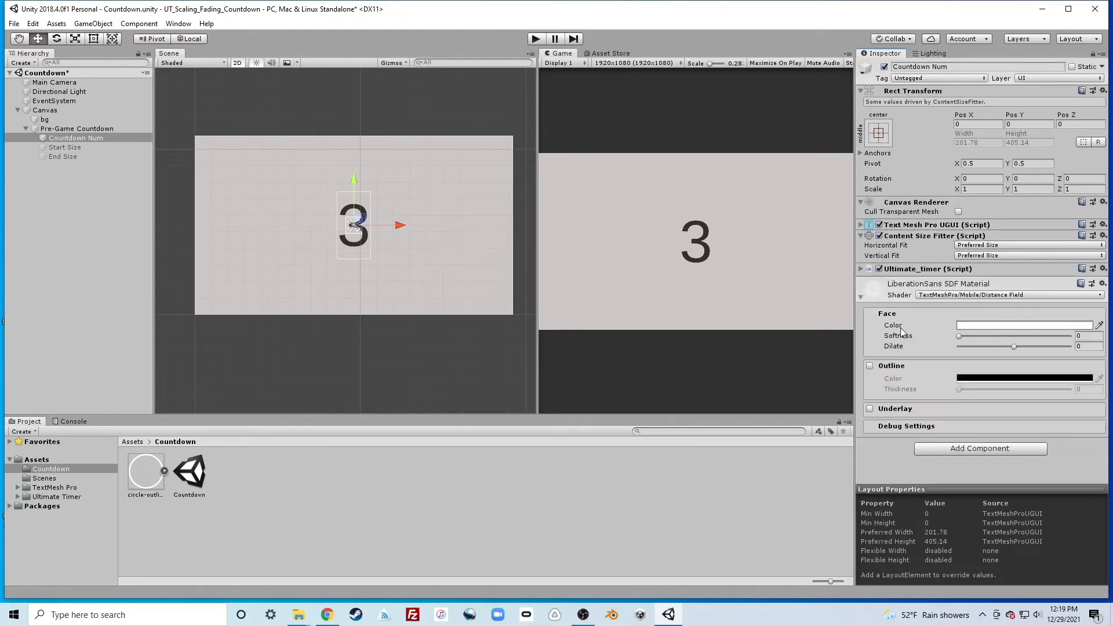
click(861, 298)
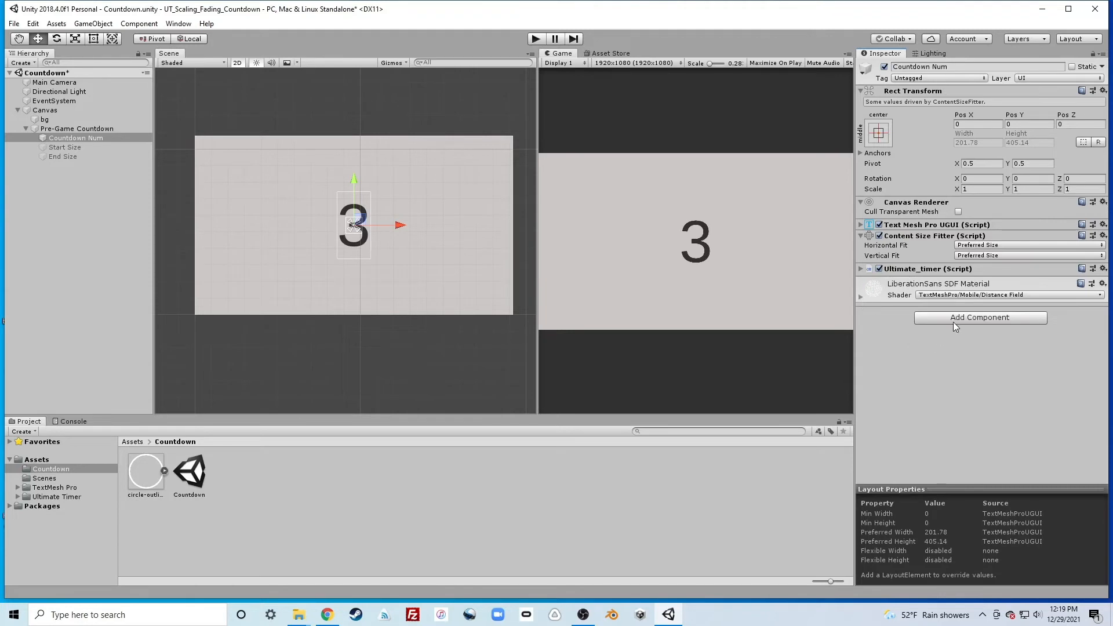
click(955, 319)
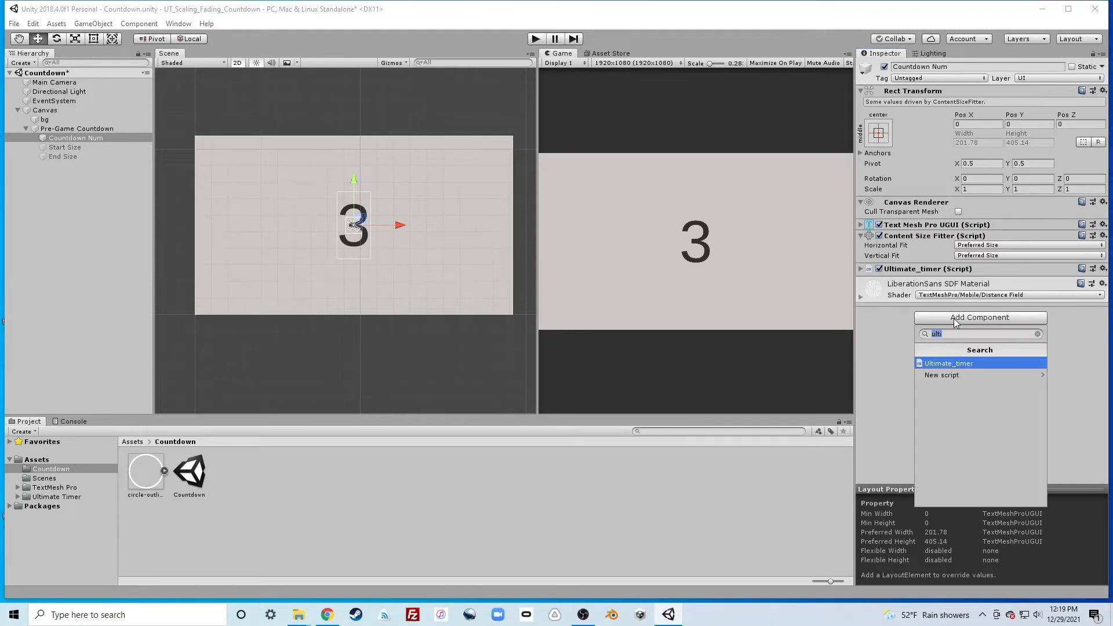
text(canvas)
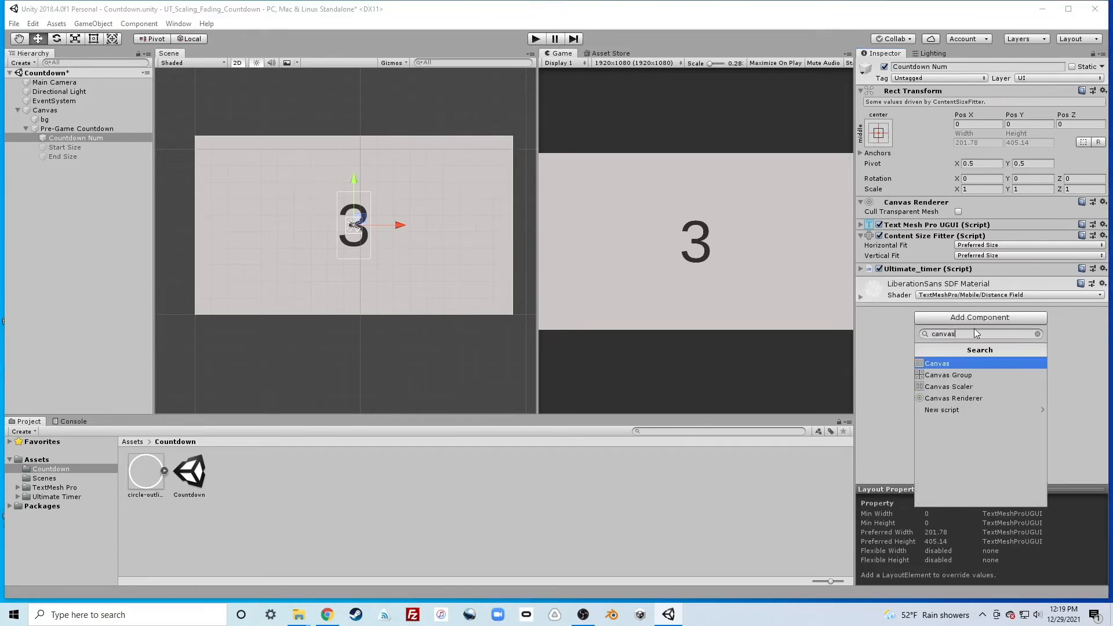
click(951, 374)
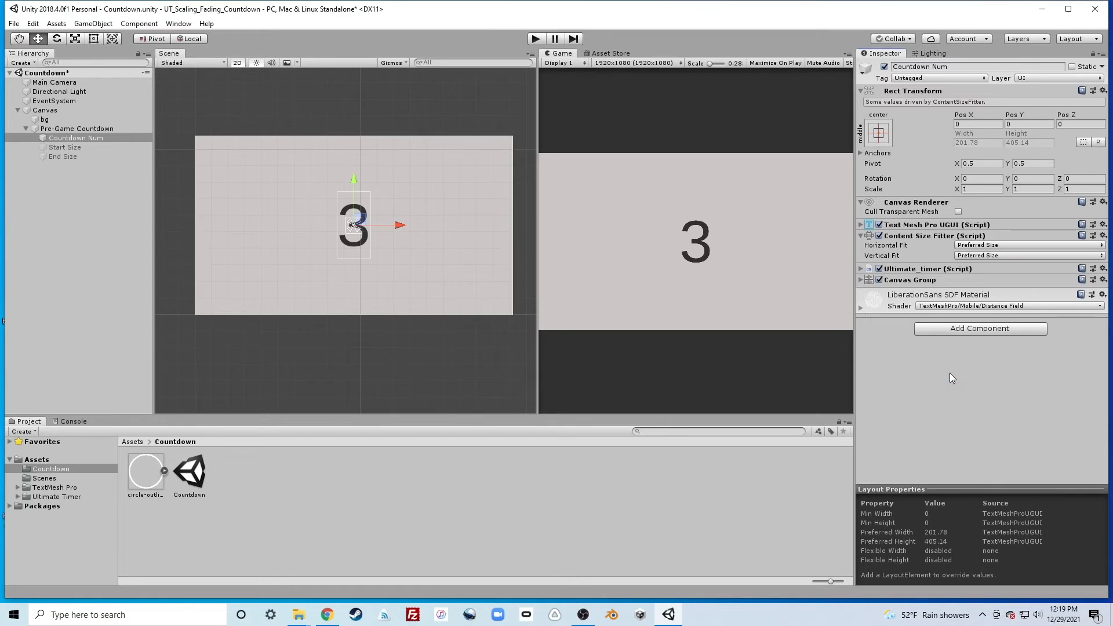
click(861, 280)
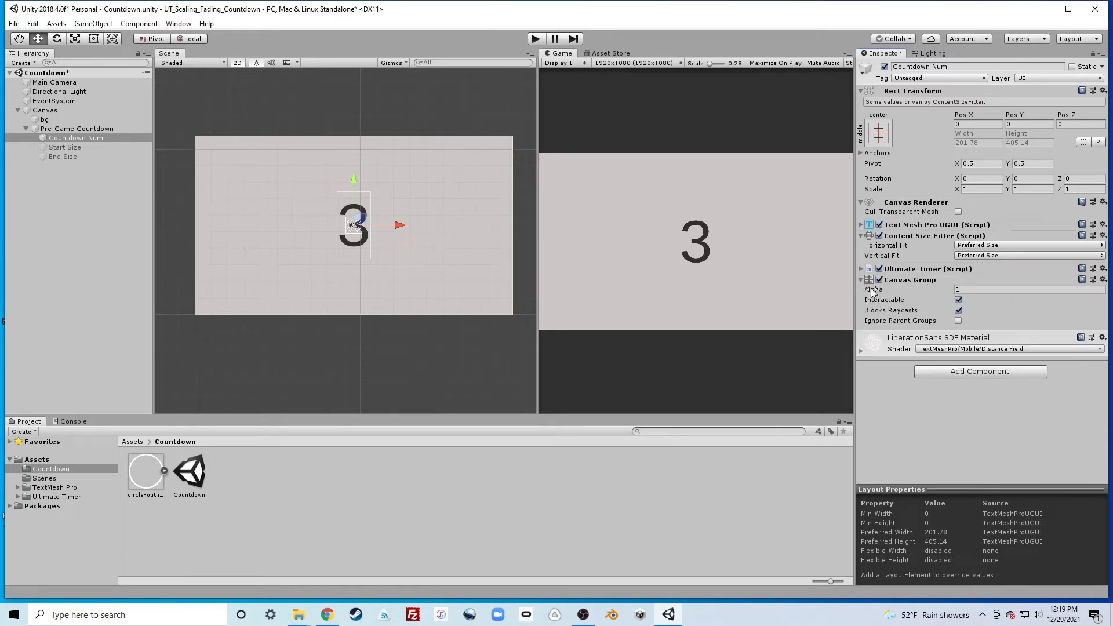
Try the Alpha value of Countdown Num's Canvas Group, and assign Countdown Num as Canvas Group To Fade in its Ultimate_timer
click(951, 290)
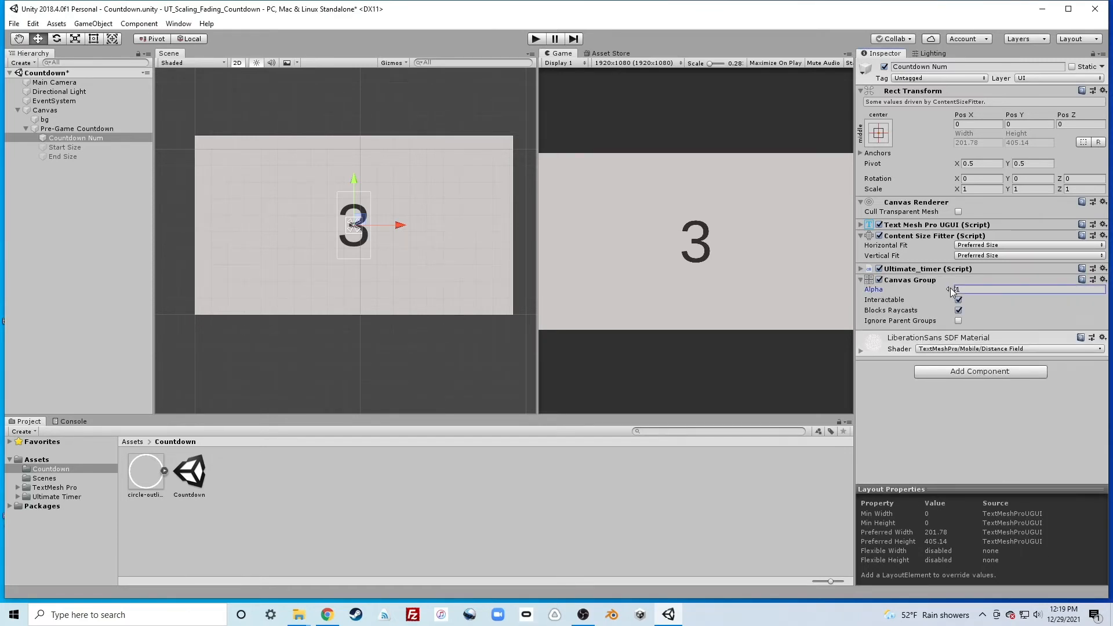
mouse_move(951, 290)
mouse_down()
mouse_move(931, 291)
mouse_move(969, 292)
mouse_up()
click(861, 269)
scroll(923, 312, down, 2)
scroll(921, 307, down, 2)
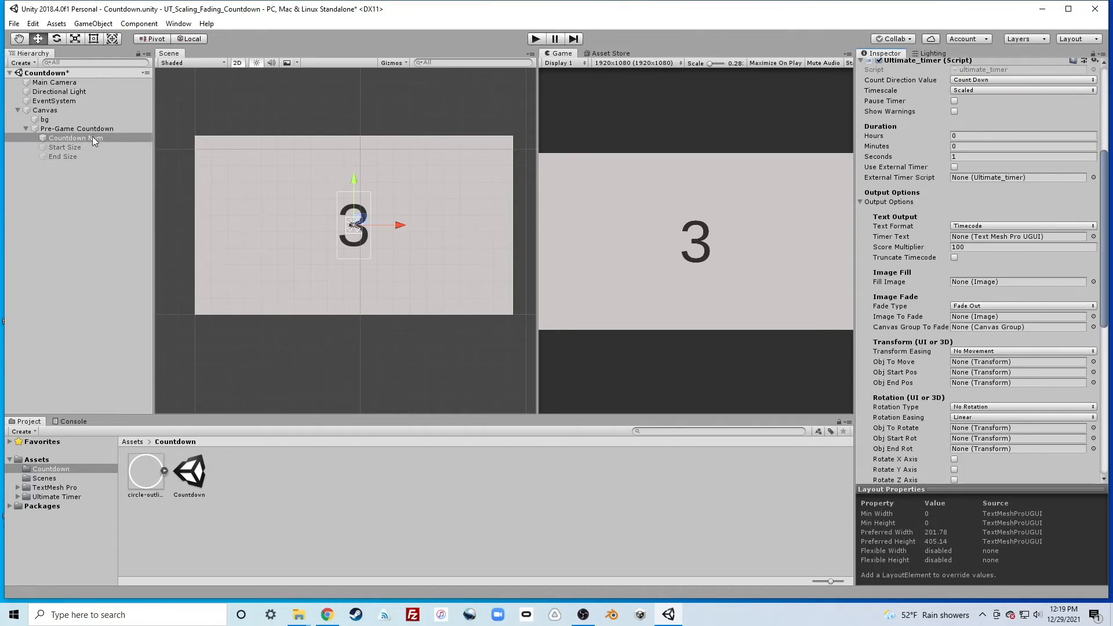
drag(92, 137, 1031, 326)
Play the scene to check the number fading out while it shrinks, and stop it
click(536, 38)
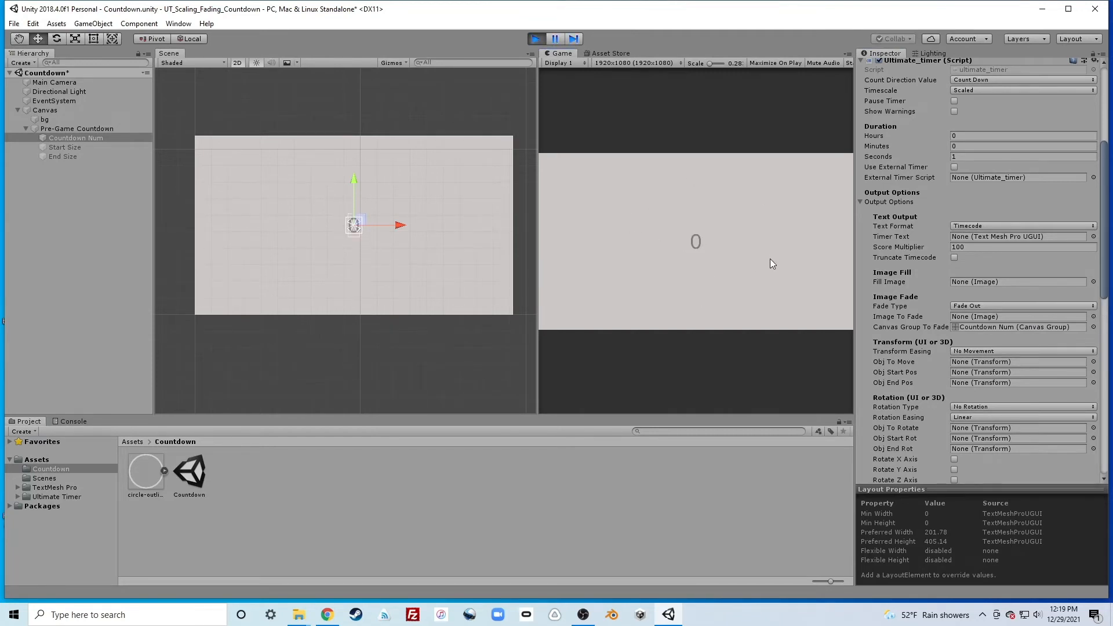
key(ctrl+p)
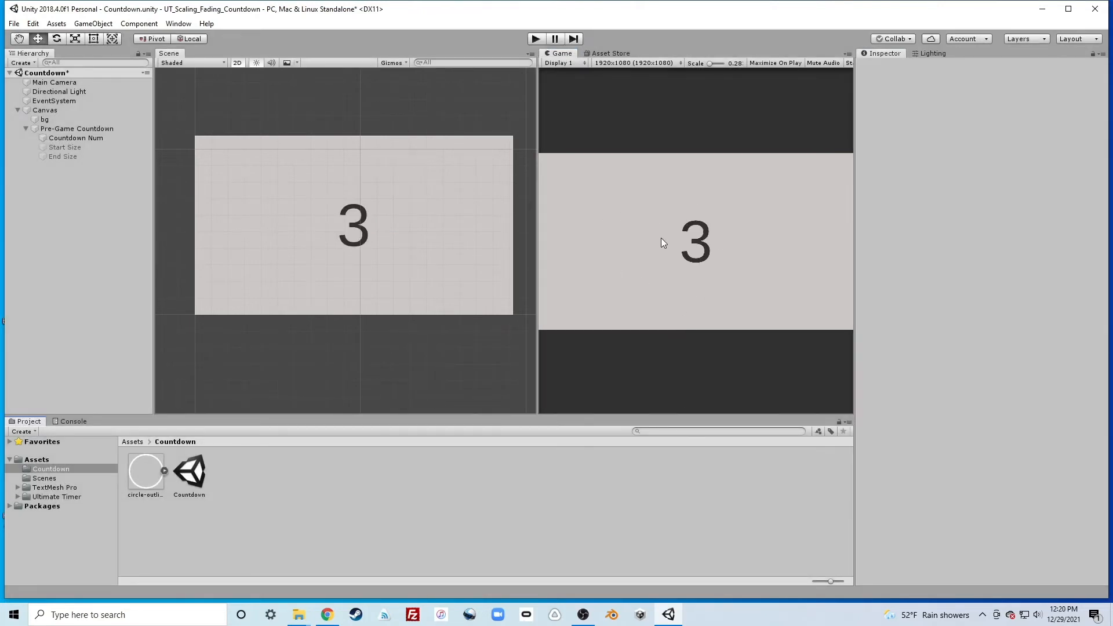
Create a UI Image under Pre-Game Countdown and name it Progress Ring BG
click(144, 473)
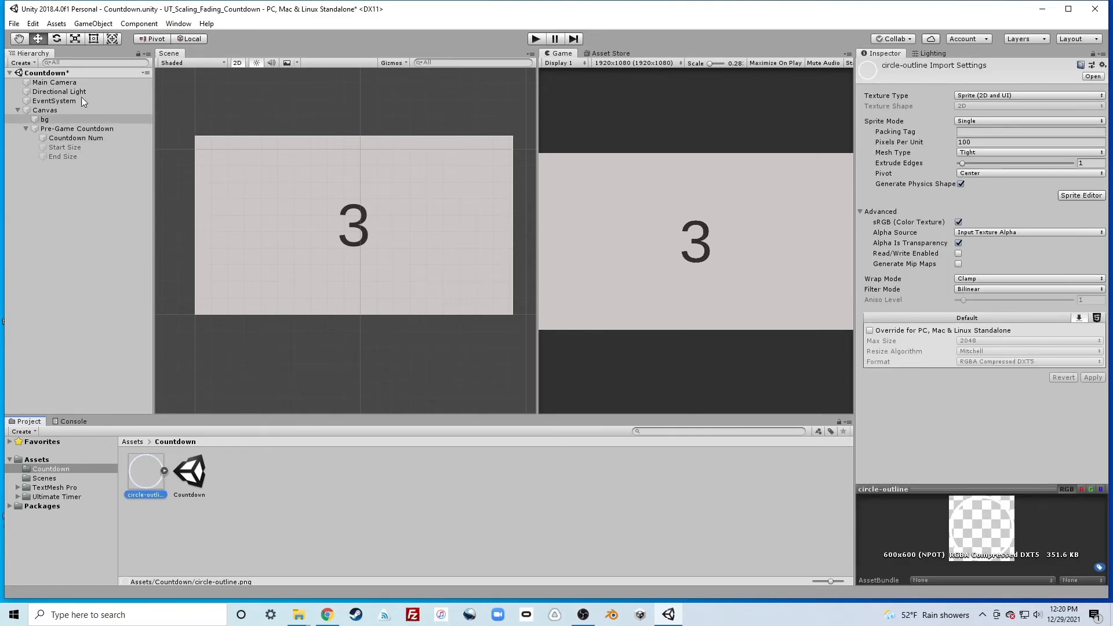
right_click(68, 128)
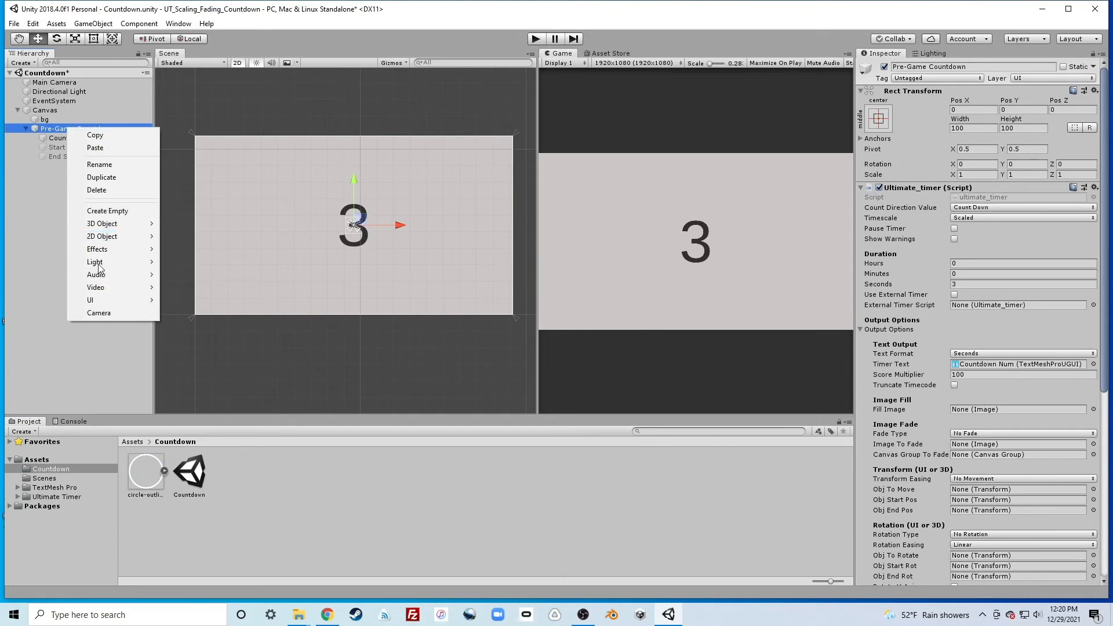
mouse_move(113, 301)
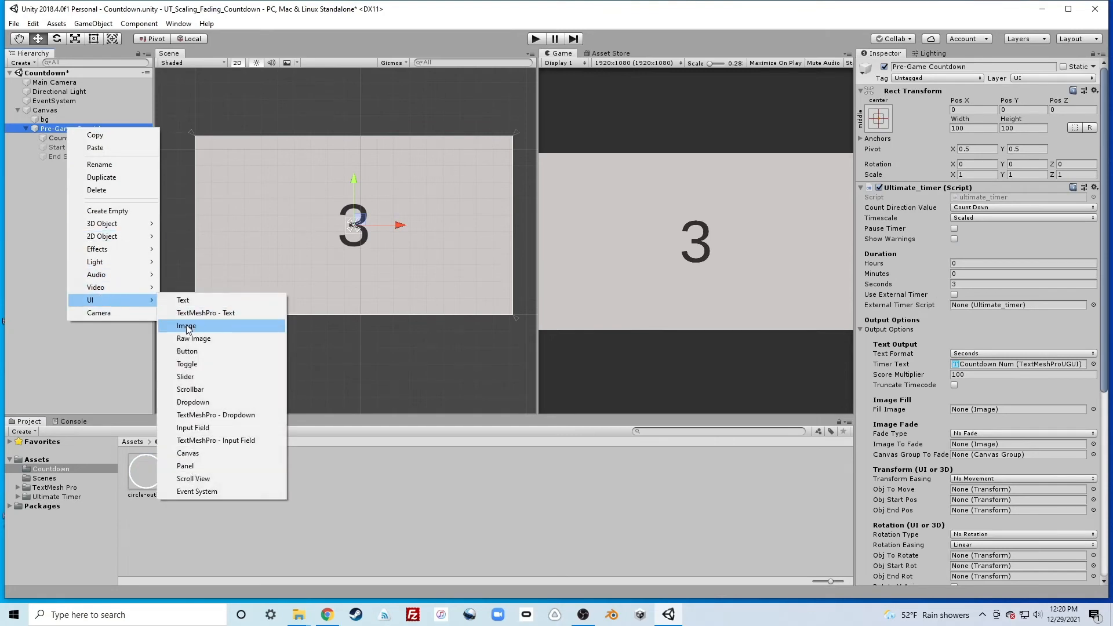
click(186, 326)
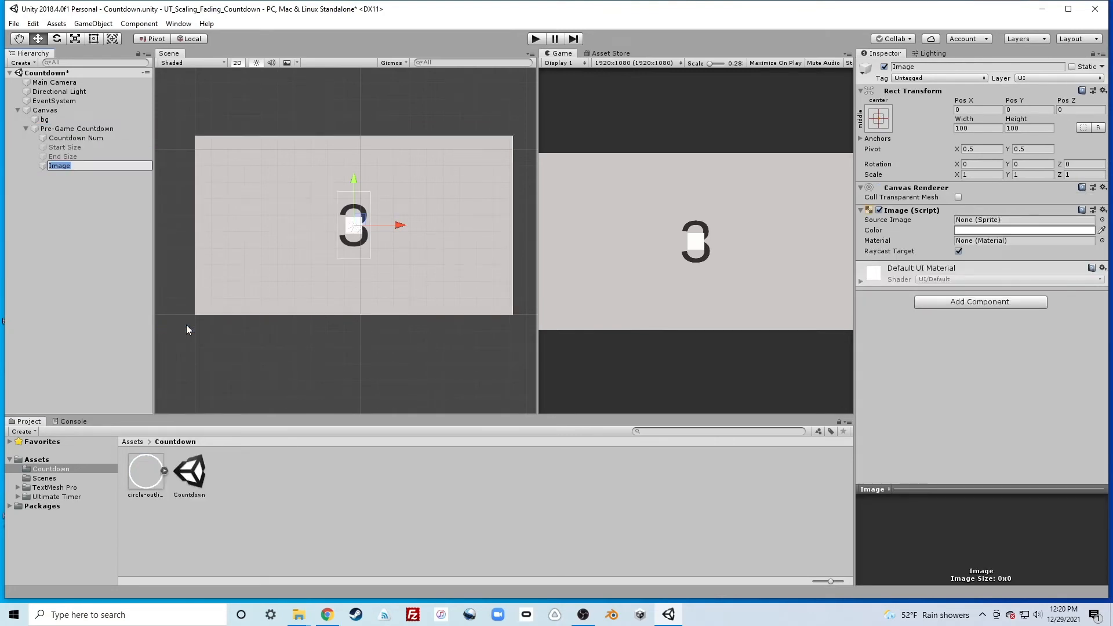
text(Progress Ring BG)
key(Return)
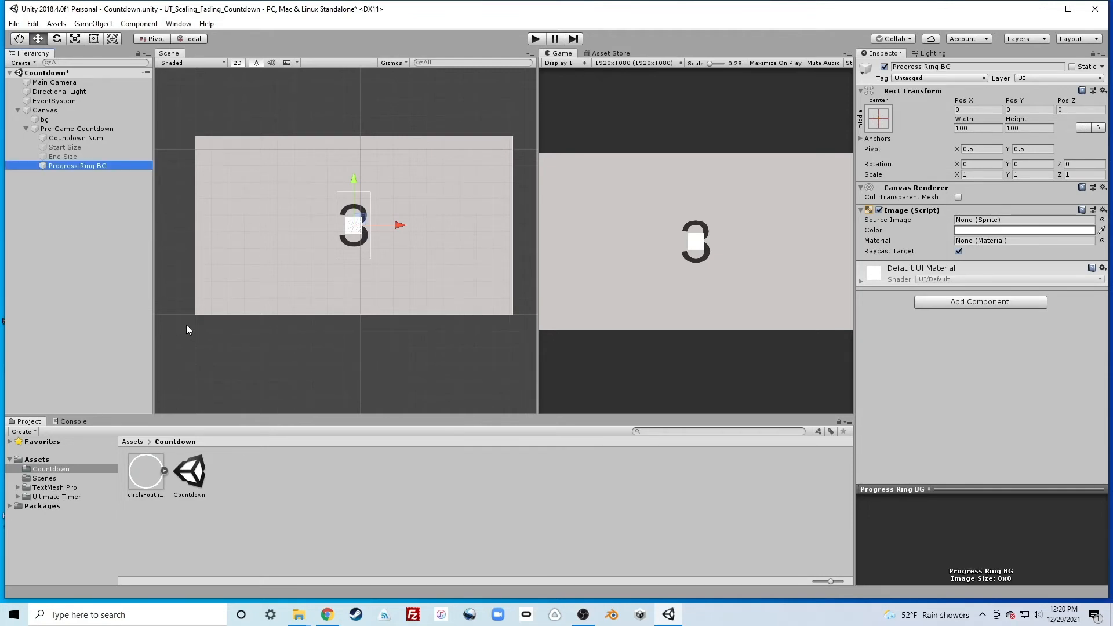
Assign the circle-outline sprite as Progress Ring BG's Source Image and inspect the ring around the number
drag(150, 463, 982, 222)
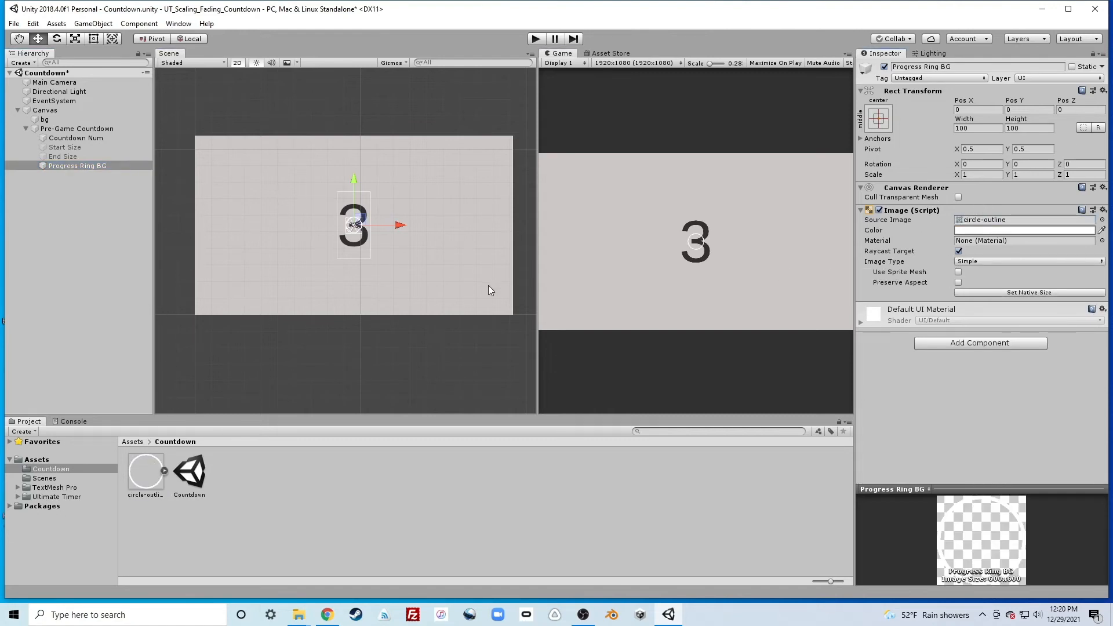
scroll(390, 239, up, 12)
click(397, 230)
scroll(327, 224, up, 5)
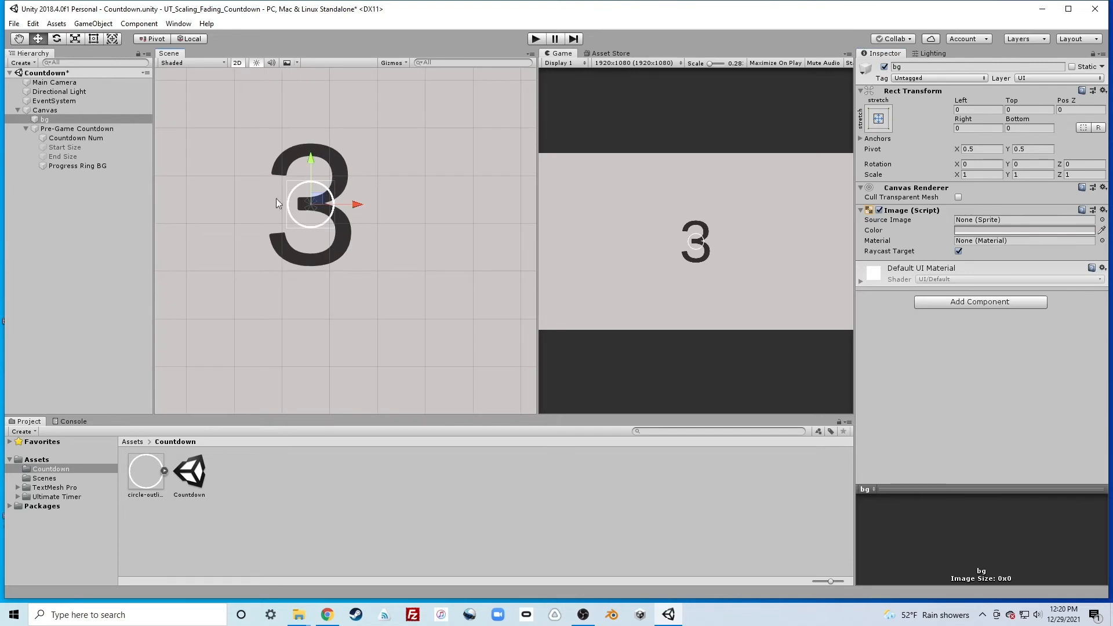
scroll(347, 207, down, 8)
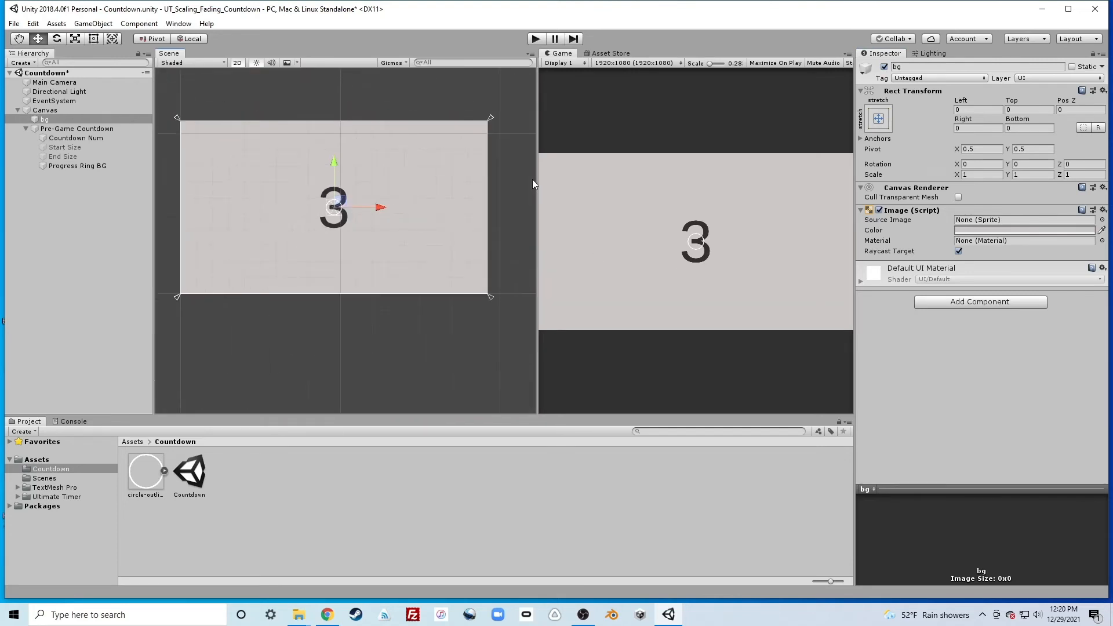
click(74, 138)
click(73, 148)
click(71, 167)
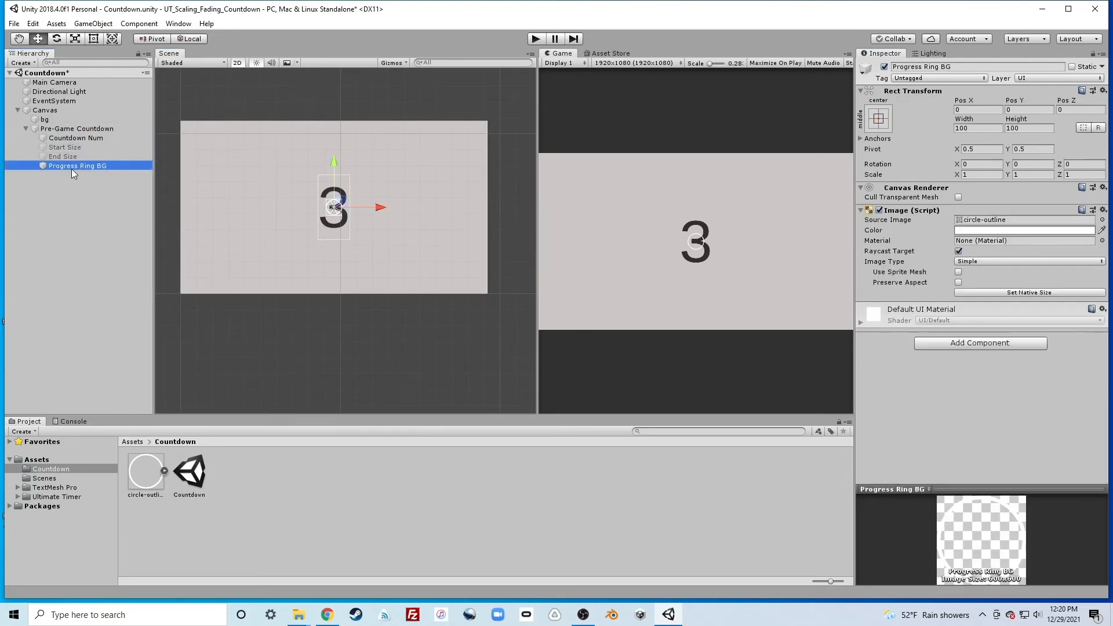
Set Progress Ring BG to its native size and change its colour to grey BFBFBF
click(1009, 293)
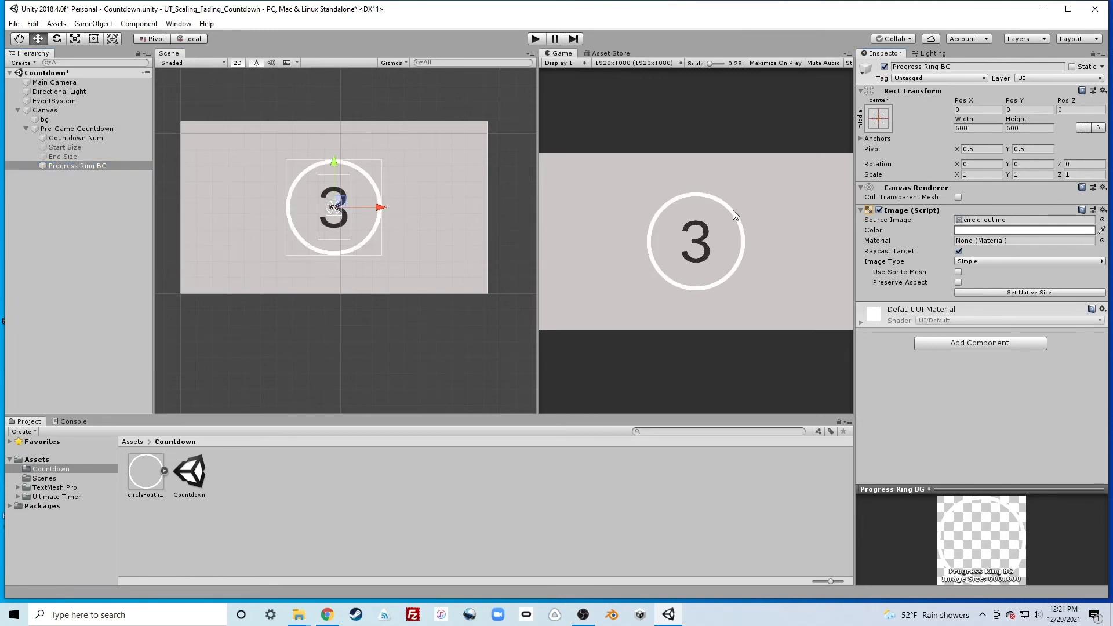
click(987, 231)
drag(1011, 333, 1004, 339)
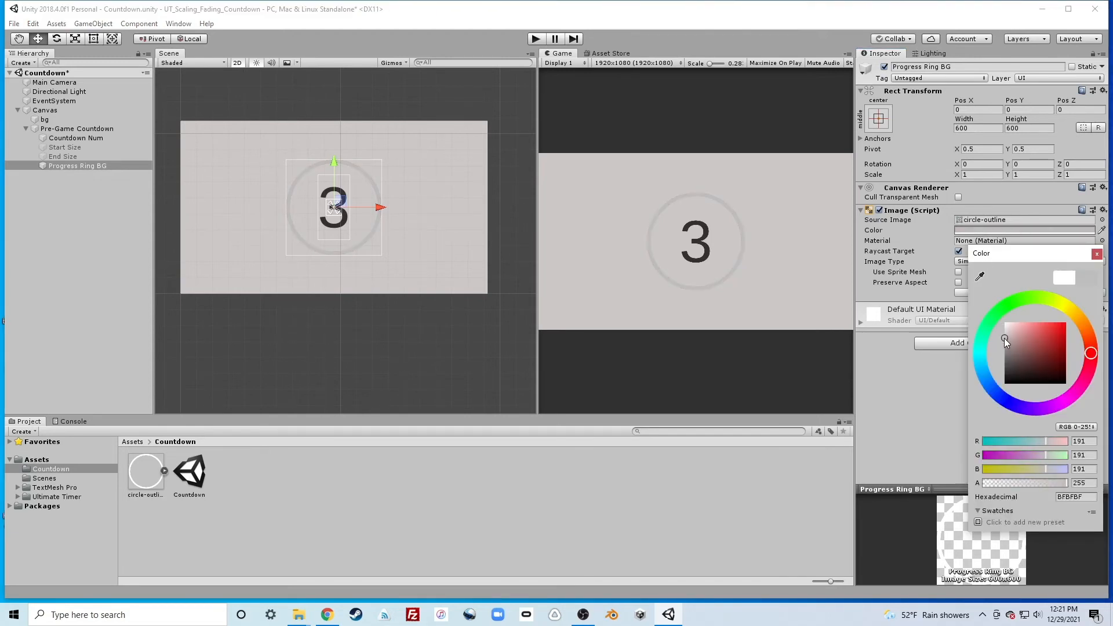
Duplicate Progress Ring BG and rename the copy Progress Ring Fill
click(69, 167)
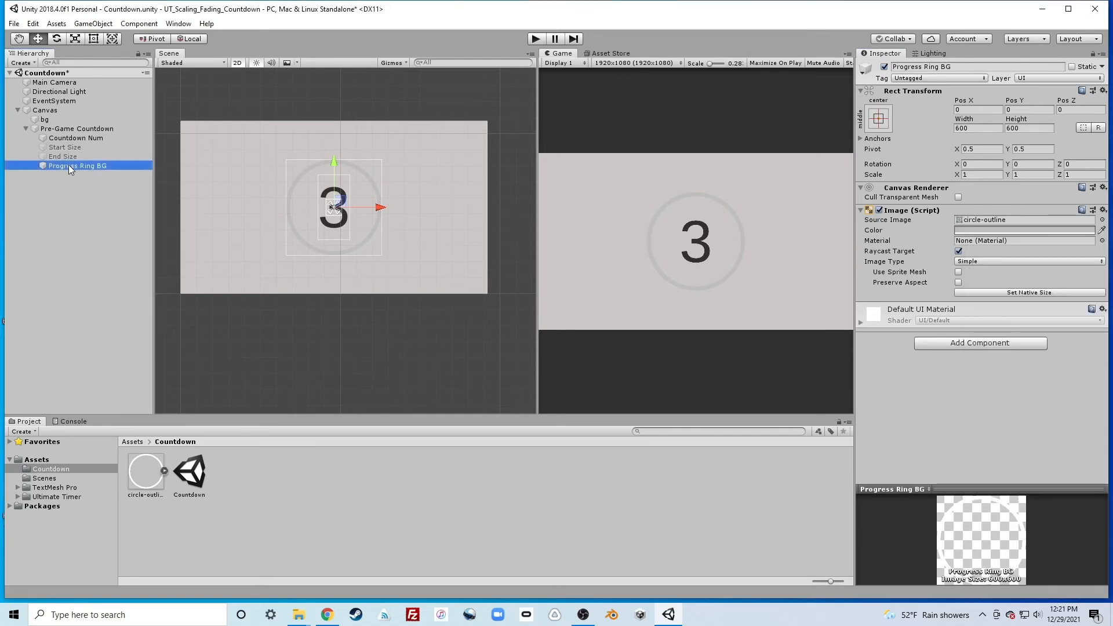
key(ctrl+d)
key(F2)
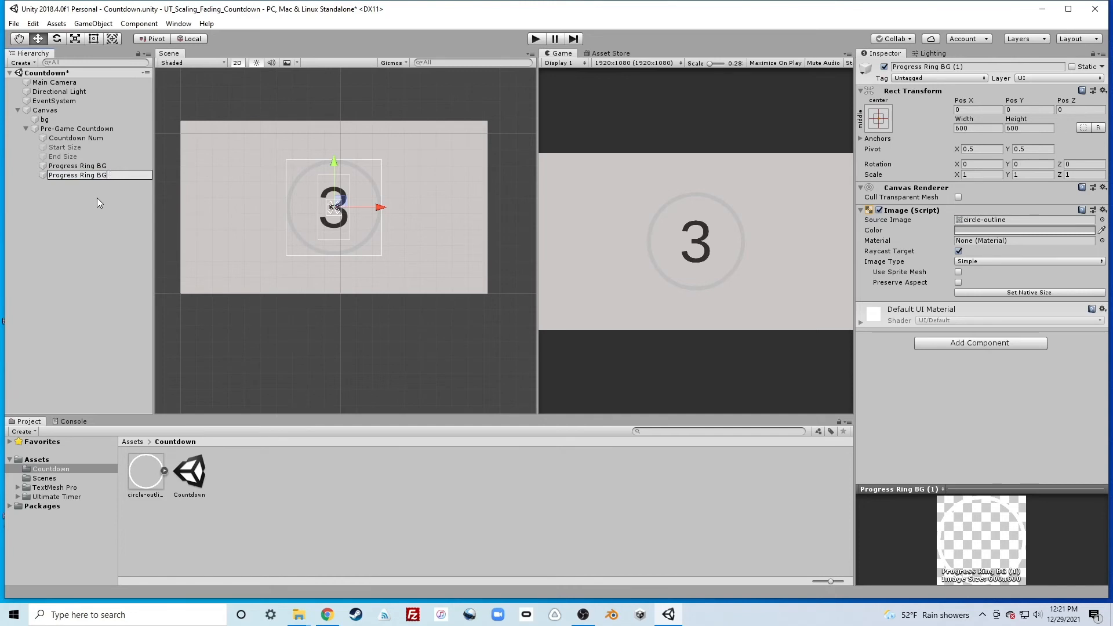
text(Fill)
key(Return)
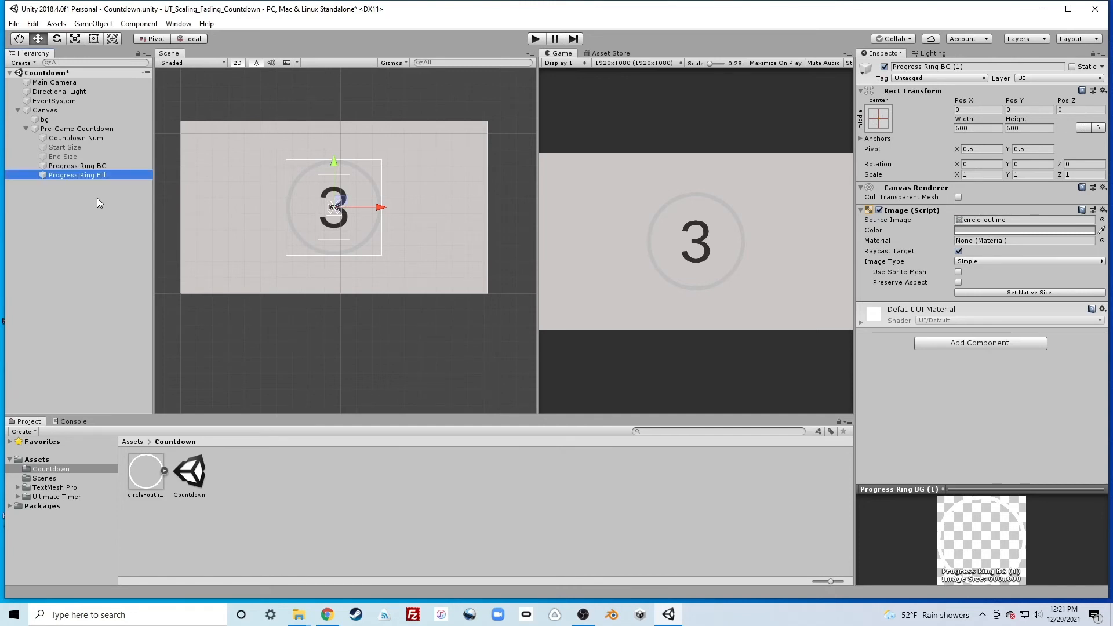
Change the image colour of Progress Ring Fill to bright red
click(983, 231)
drag(1035, 336, 1066, 323)
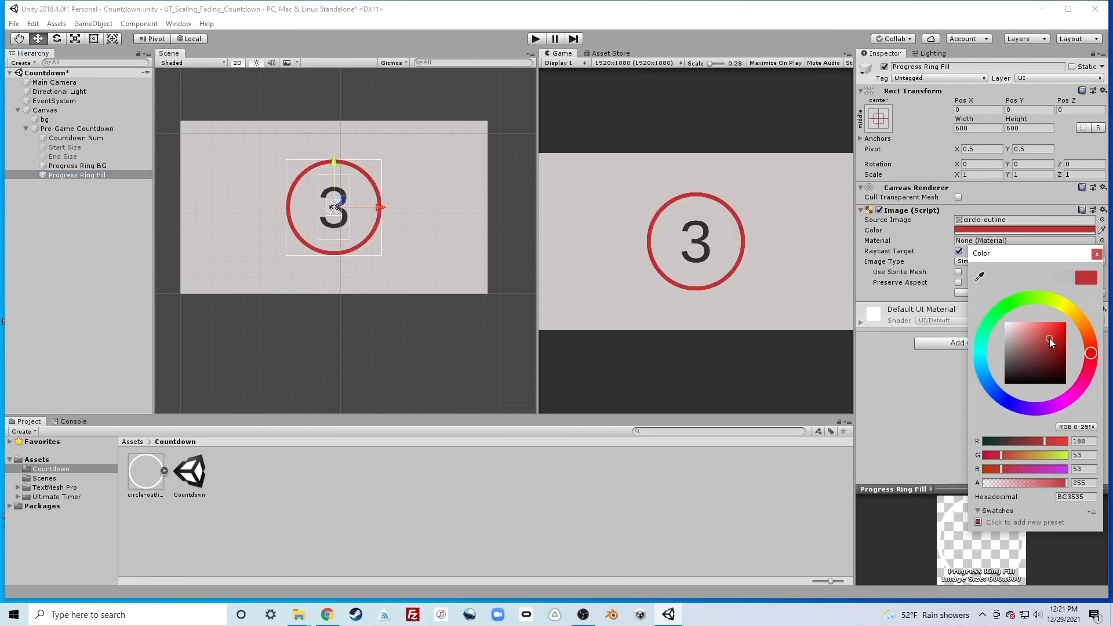
click(1097, 255)
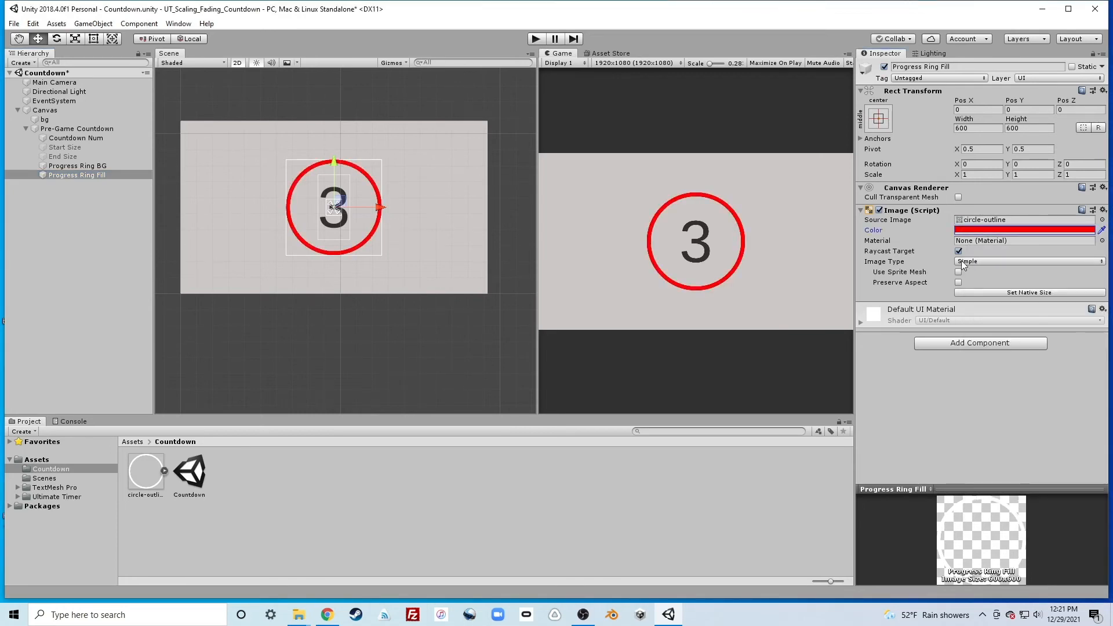
Set Progress Ring Fill's Image Type to Filled with the Radial 360 Fill Method
click(995, 264)
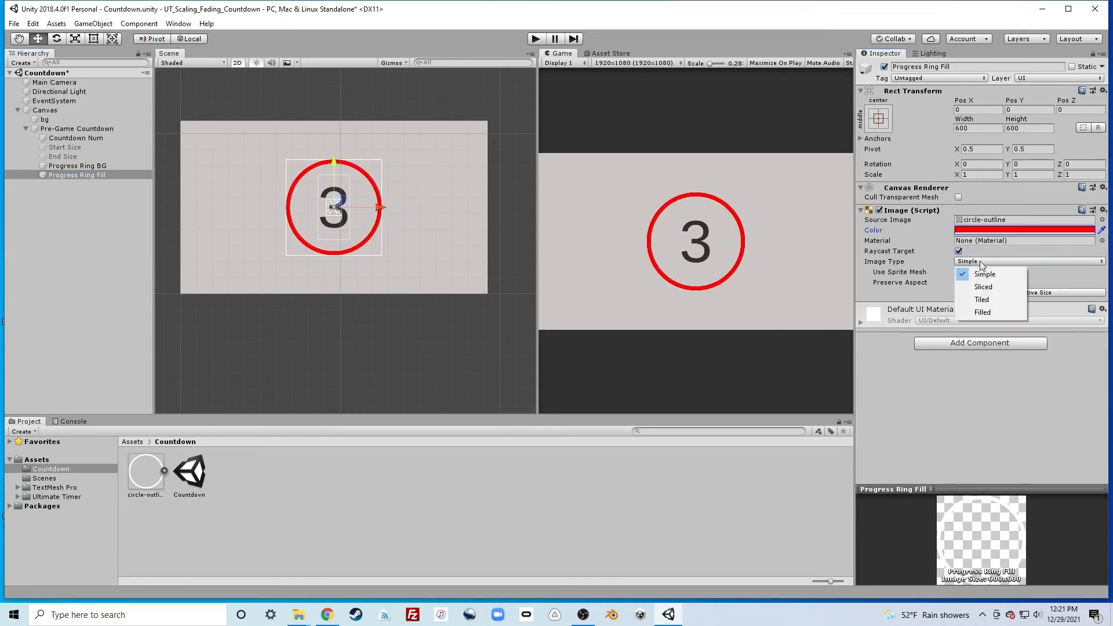
click(983, 316)
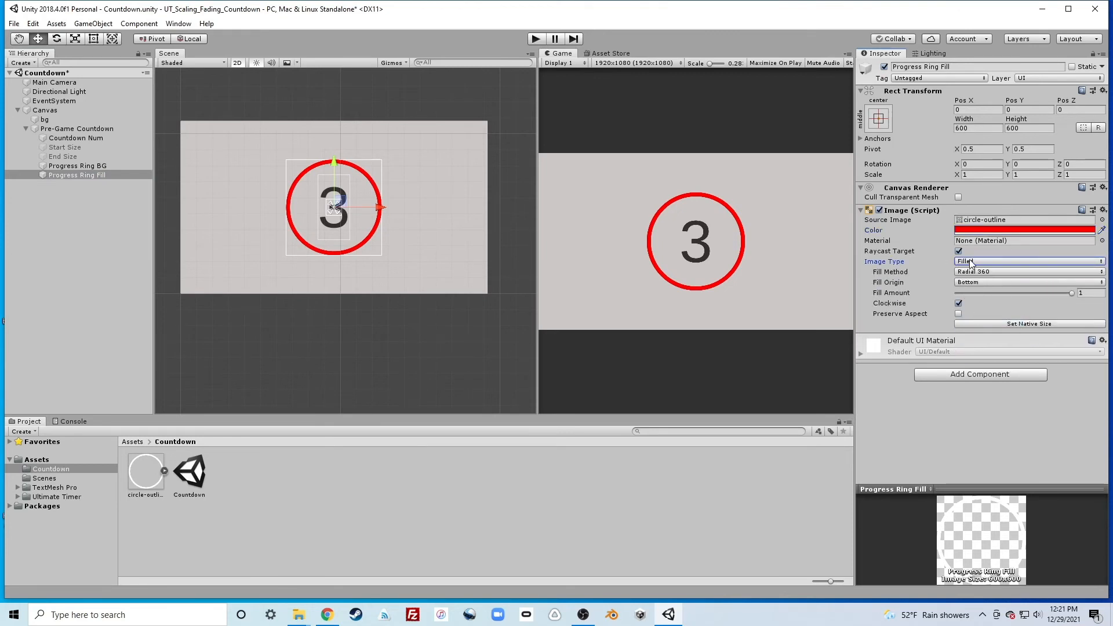
click(984, 272)
click(987, 335)
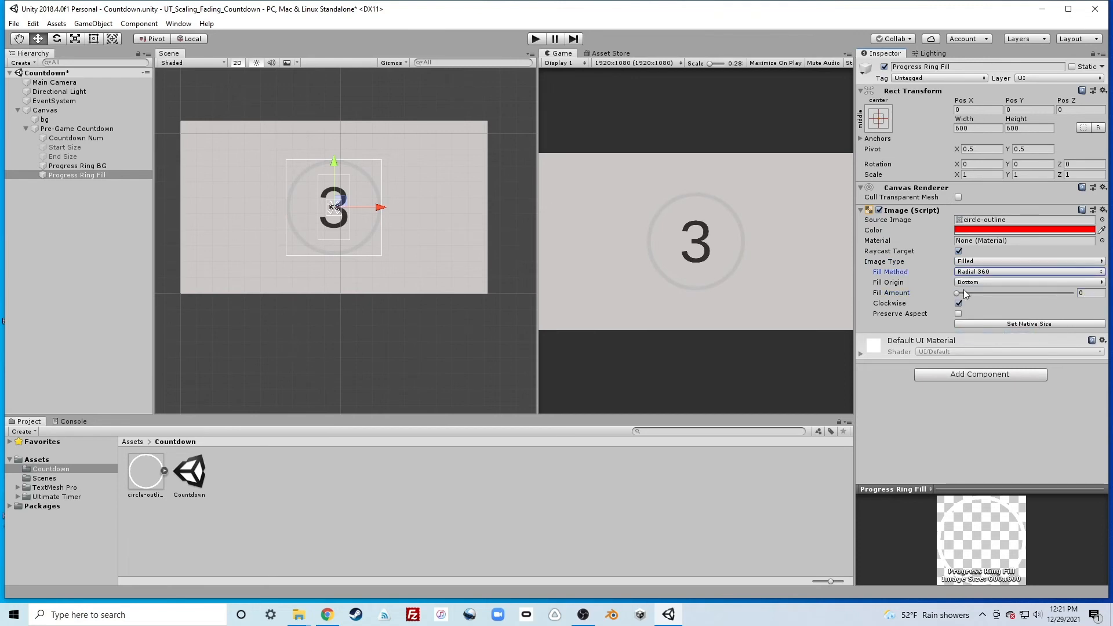
Set Progress Ring Fill's Fill Origin to Top and vary its Fill Amount to preview the ring filling
drag(964, 292, 1034, 294)
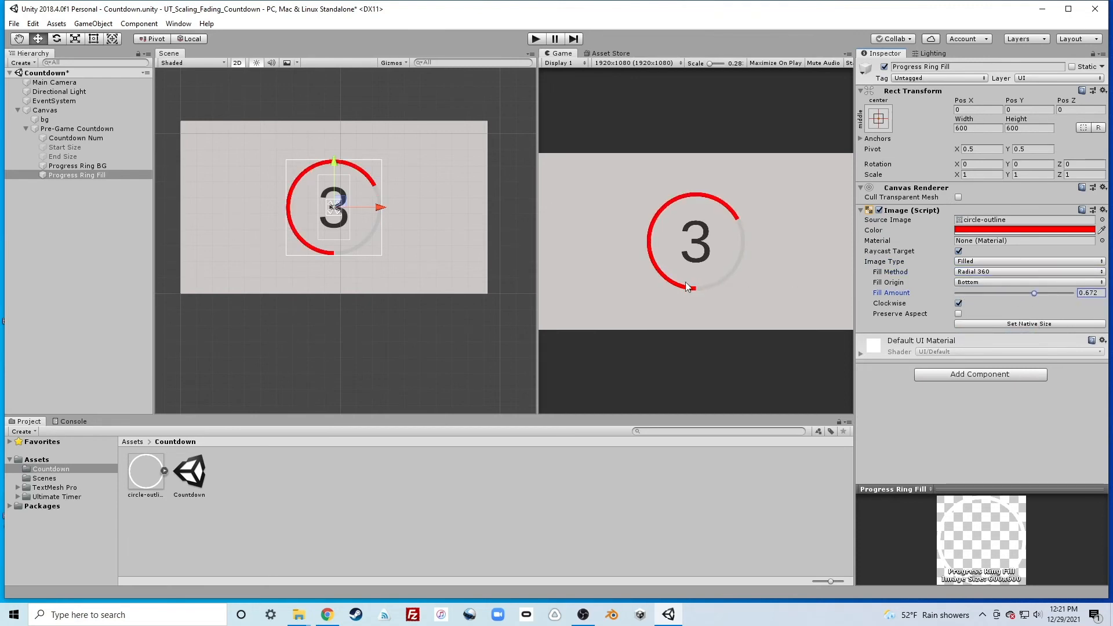
click(979, 283)
click(985, 321)
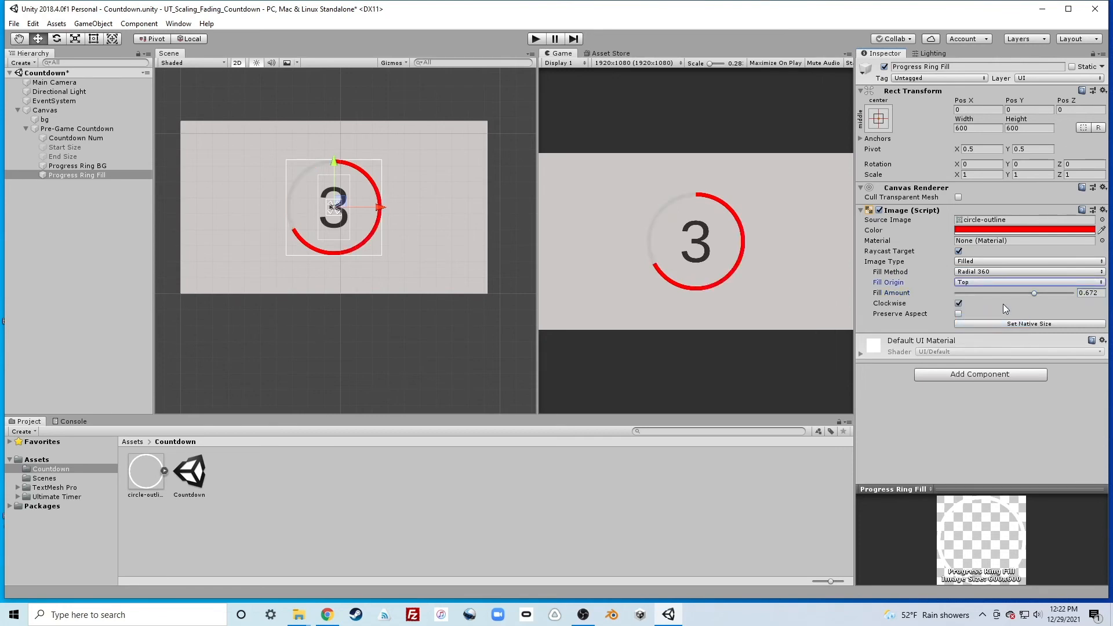
drag(1035, 295, 1064, 294)
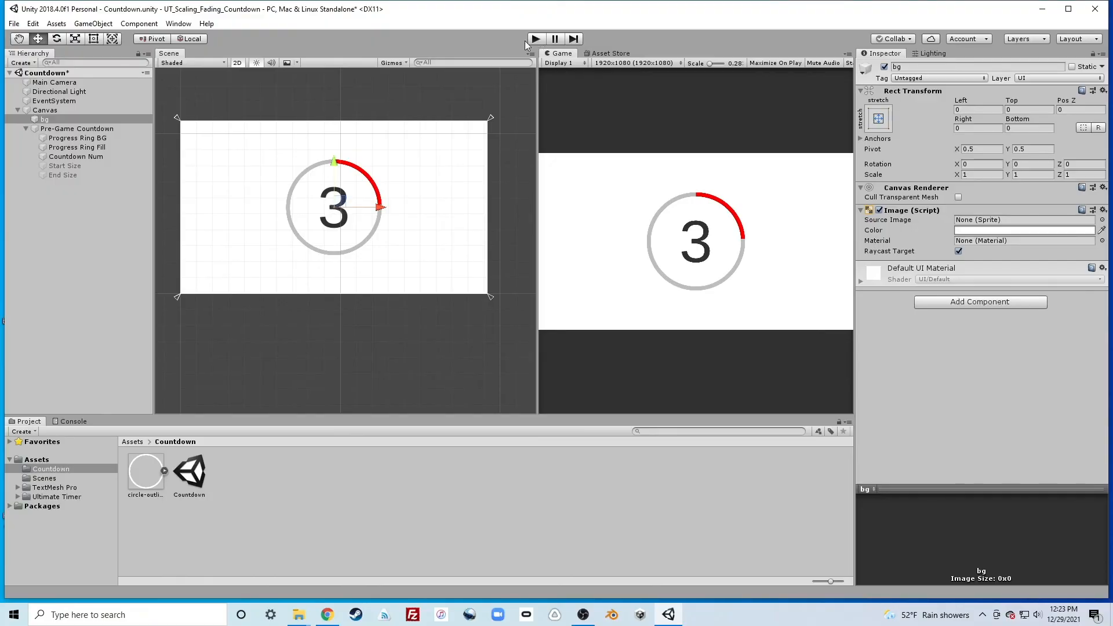
Assign Progress Ring Fill as the Fill Image in Countdown Num's Ultimate_timer
click(65, 128)
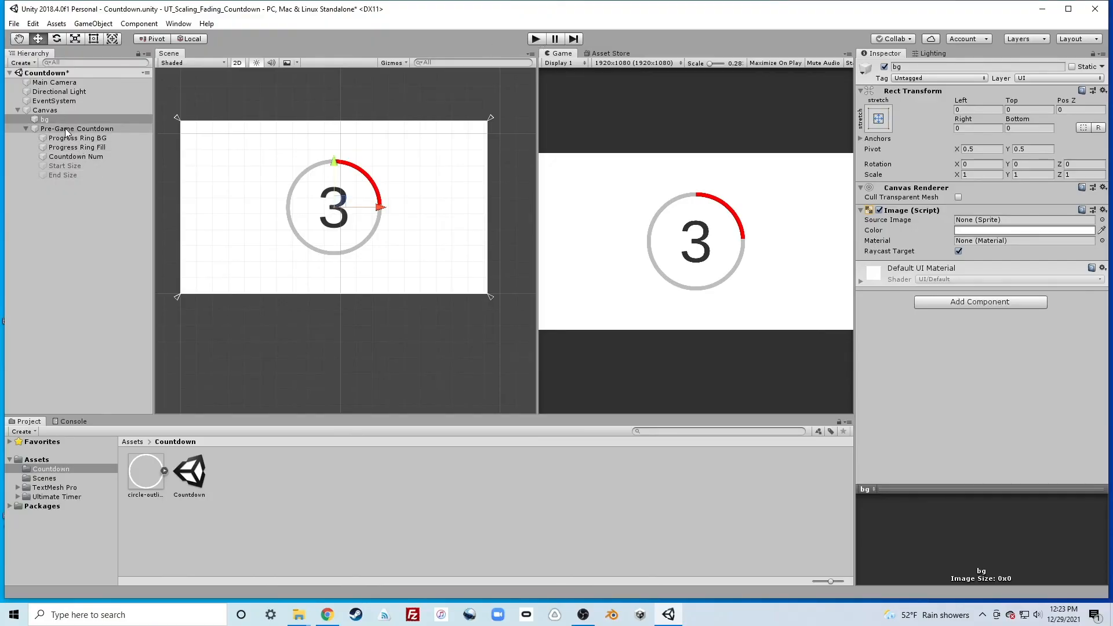
click(64, 156)
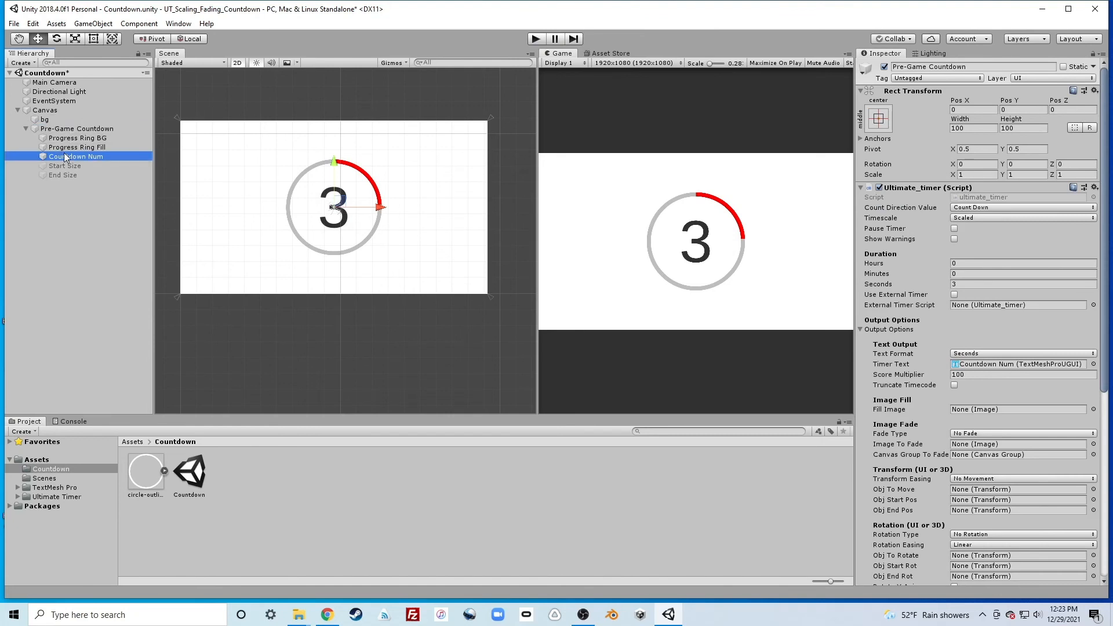
scroll(937, 315, down, 8)
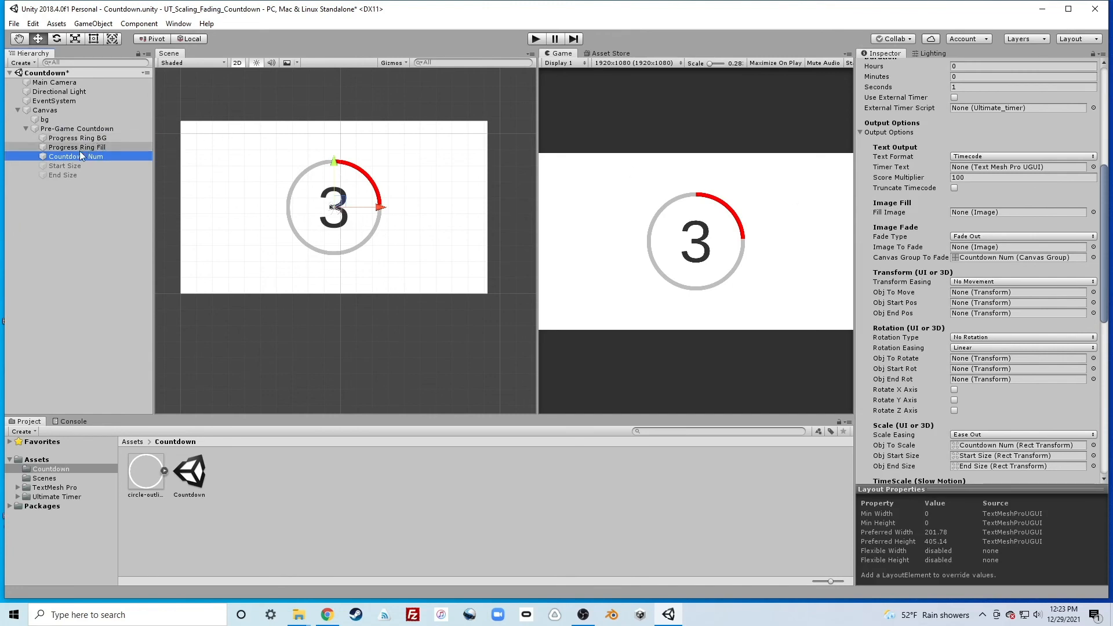
drag(79, 147, 959, 215)
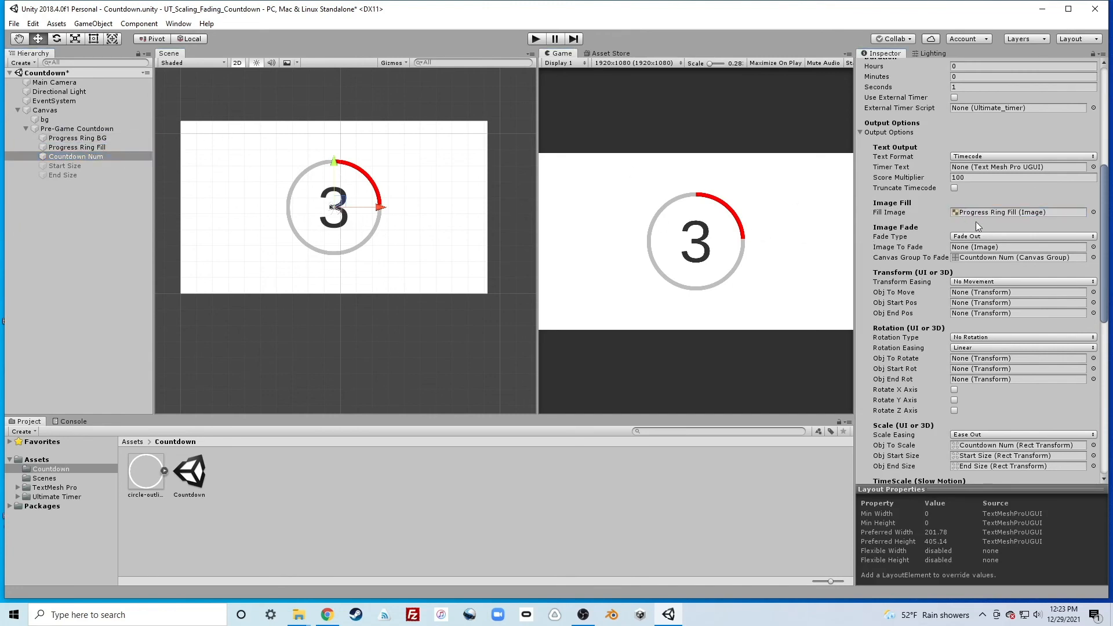
Play the scene to check the red progress ring running with the countdown, and stop it
click(535, 39)
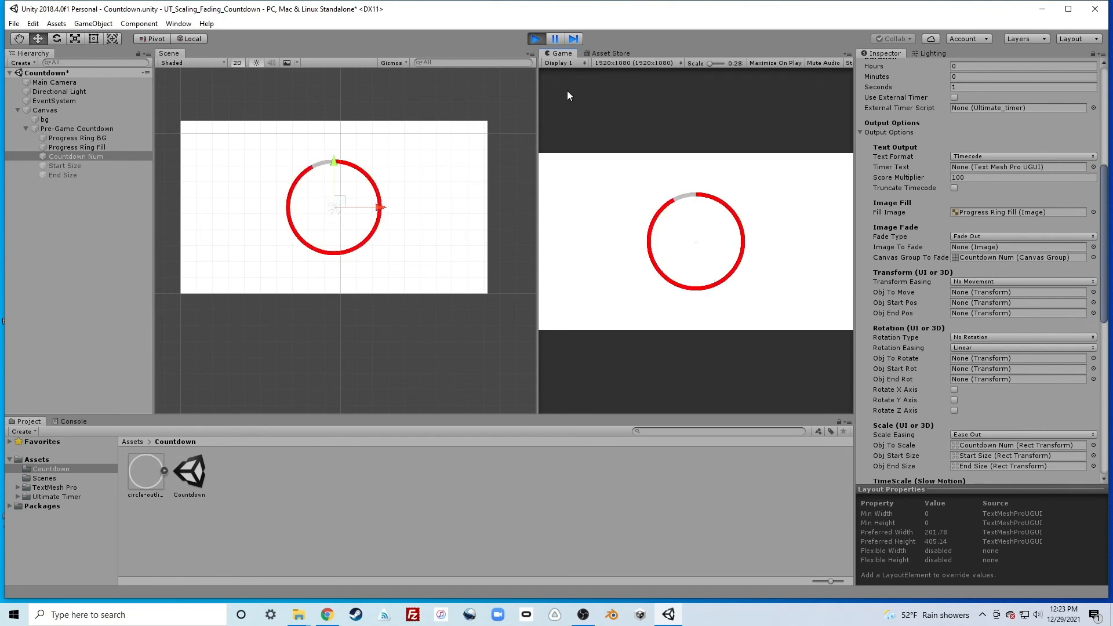
click(536, 39)
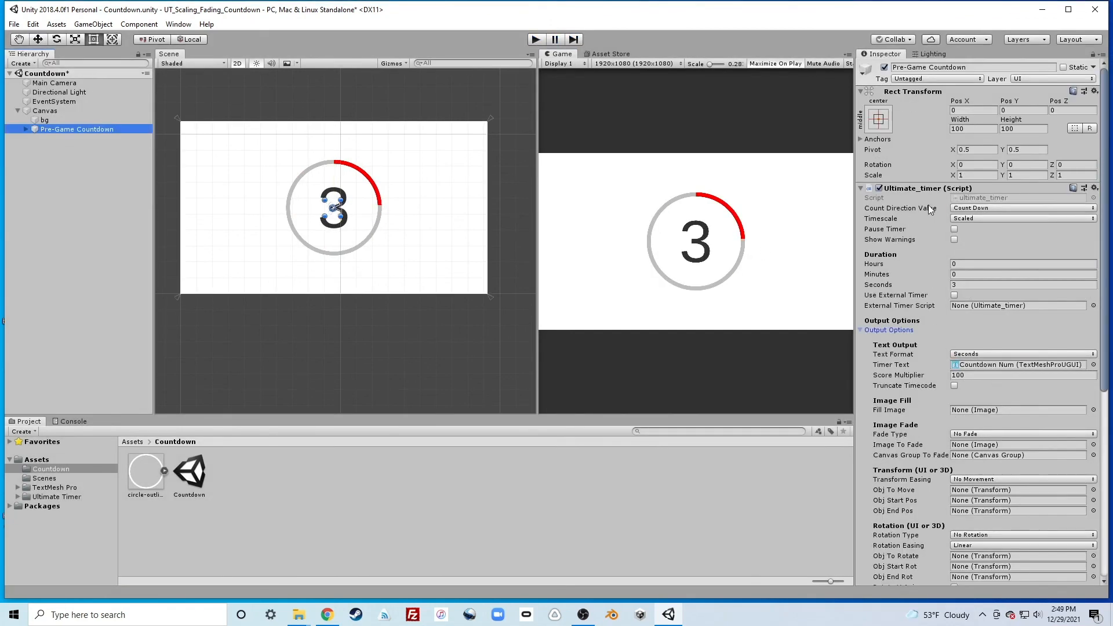
Set On Timer Complete to Restart in Pre-Game Countdown's Ultimate_timer and play the scene to check the looping countdown
scroll(954, 284, down, 5)
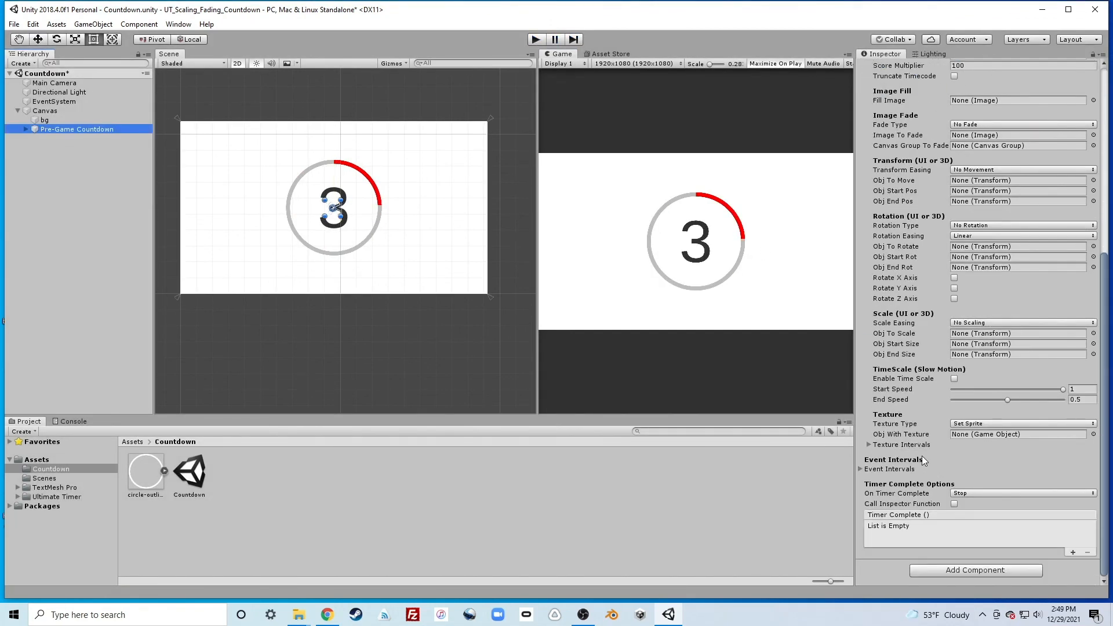
click(977, 494)
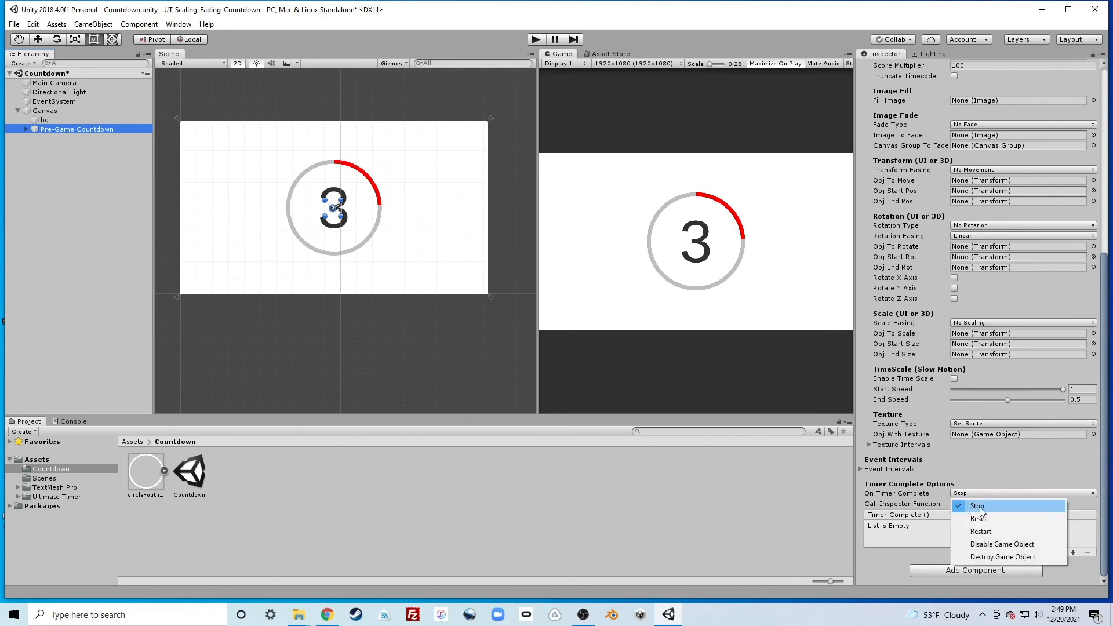
click(984, 532)
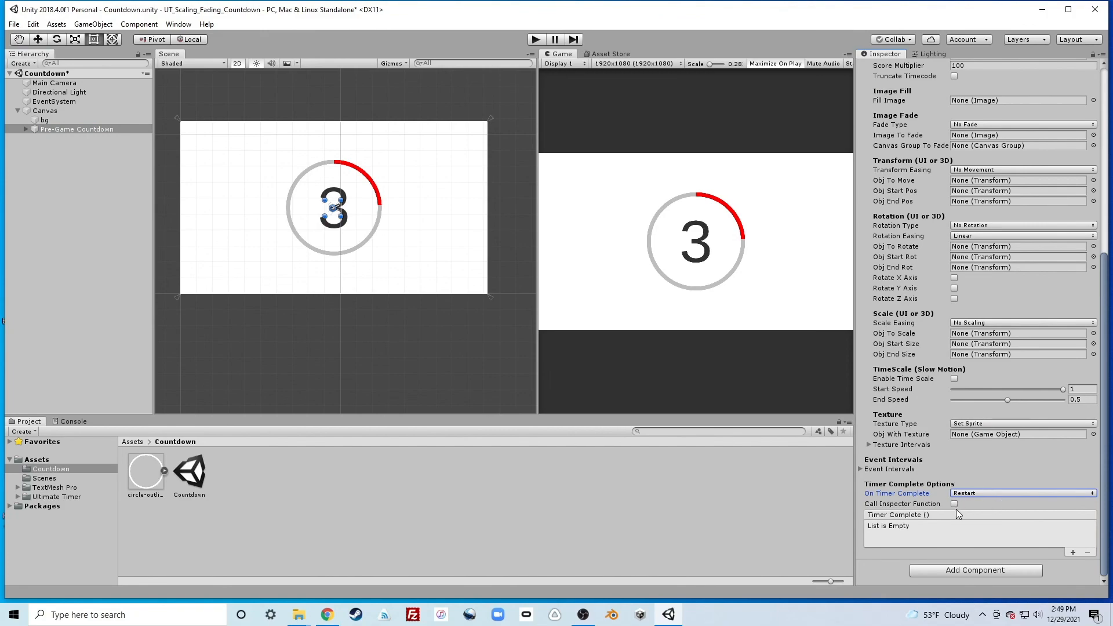
click(536, 38)
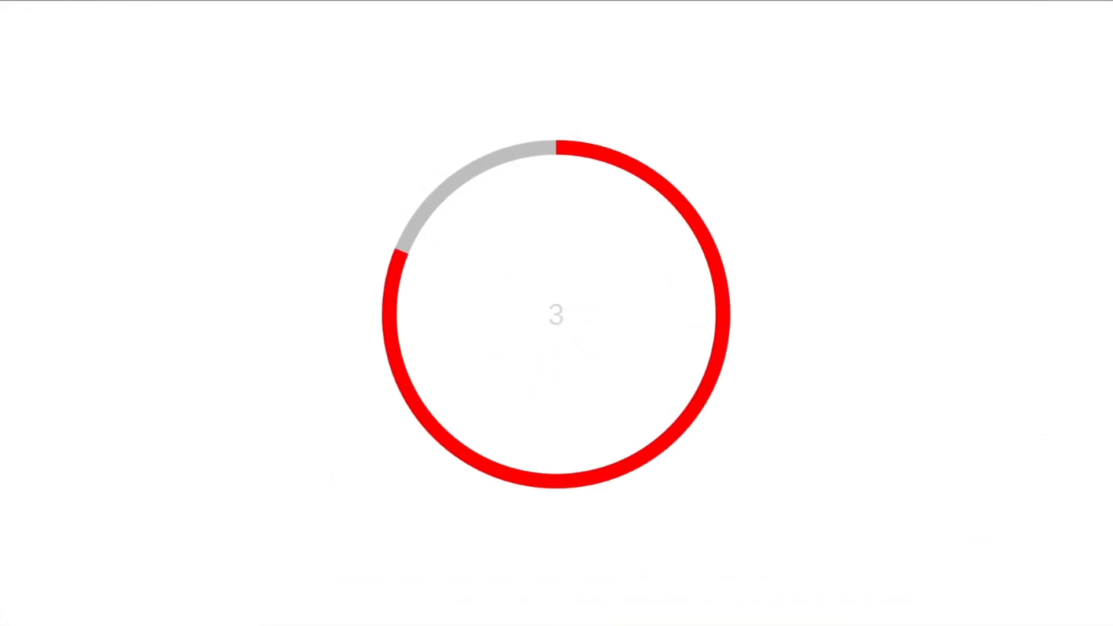